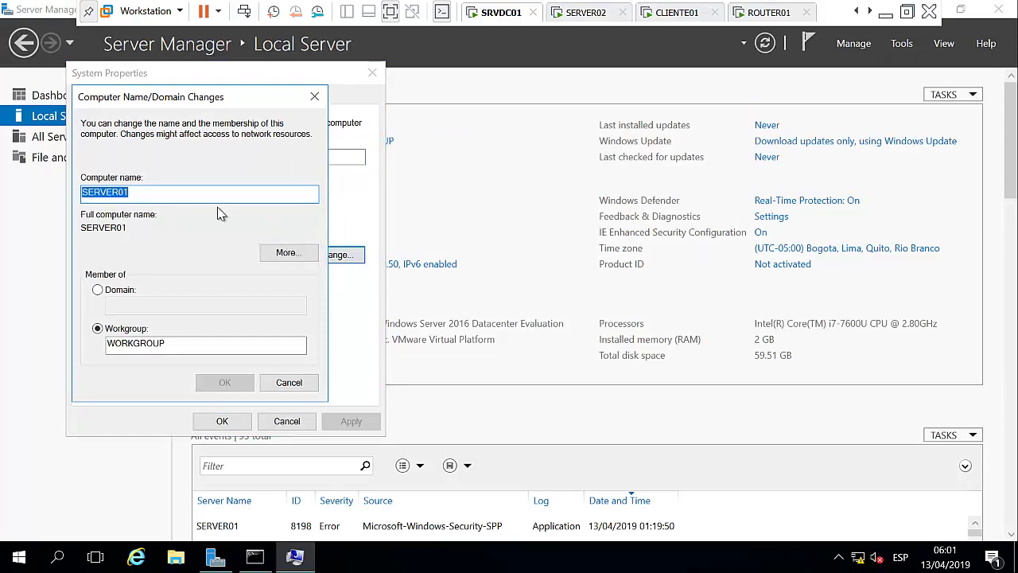
Rename the computer to SRVDC01 and choose Restart Later for the required restart.
{"action": "type", "text": "SRVD"}
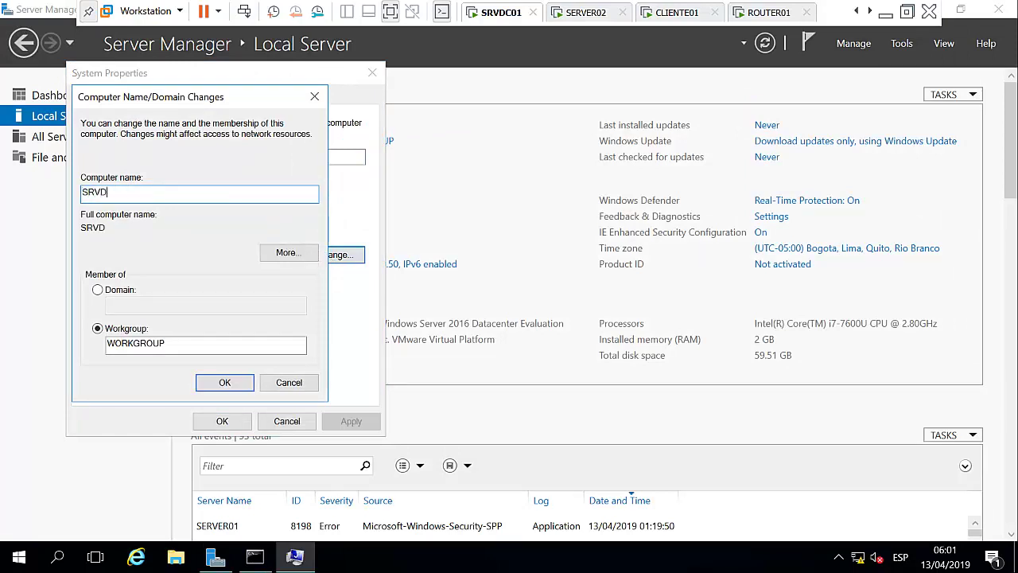
{"action": "type", "text": "C01"}
{"action": "left_click", "coordinate": [218, 383]}
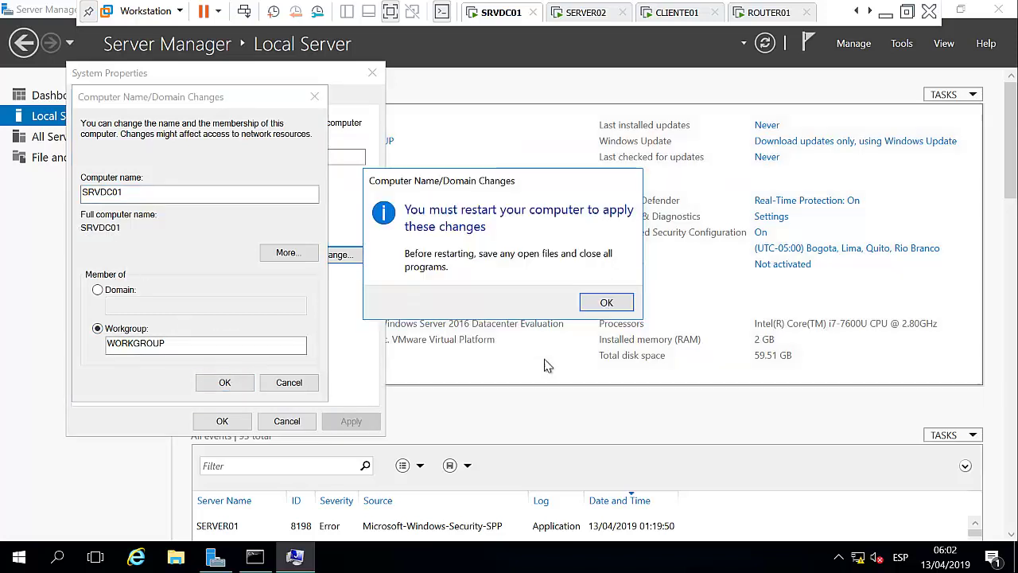
{"action": "left_click", "coordinate": [606, 307]}
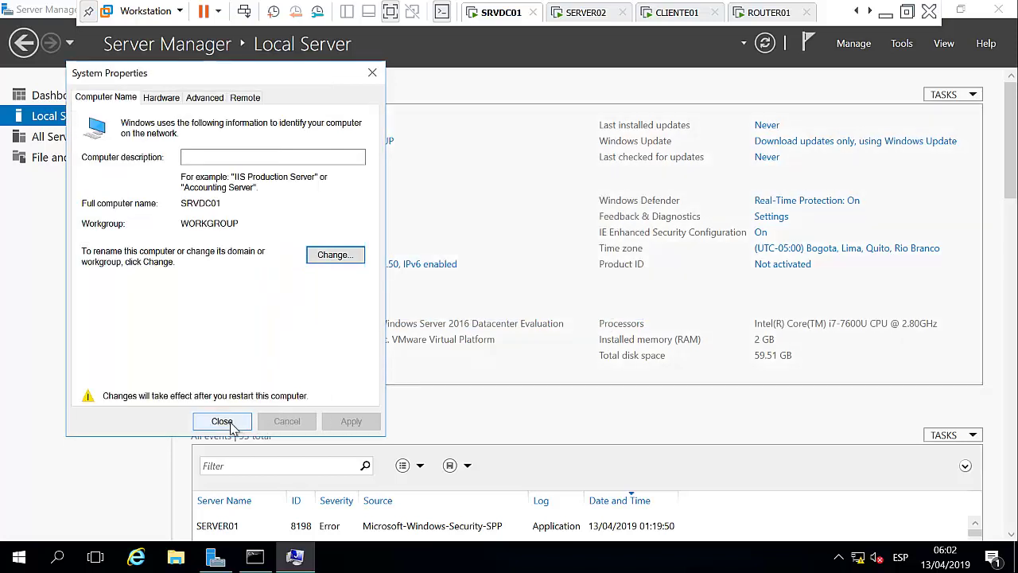
{"action": "left_click", "coordinate": [226, 421]}
{"action": "left_click", "coordinate": [580, 296]}
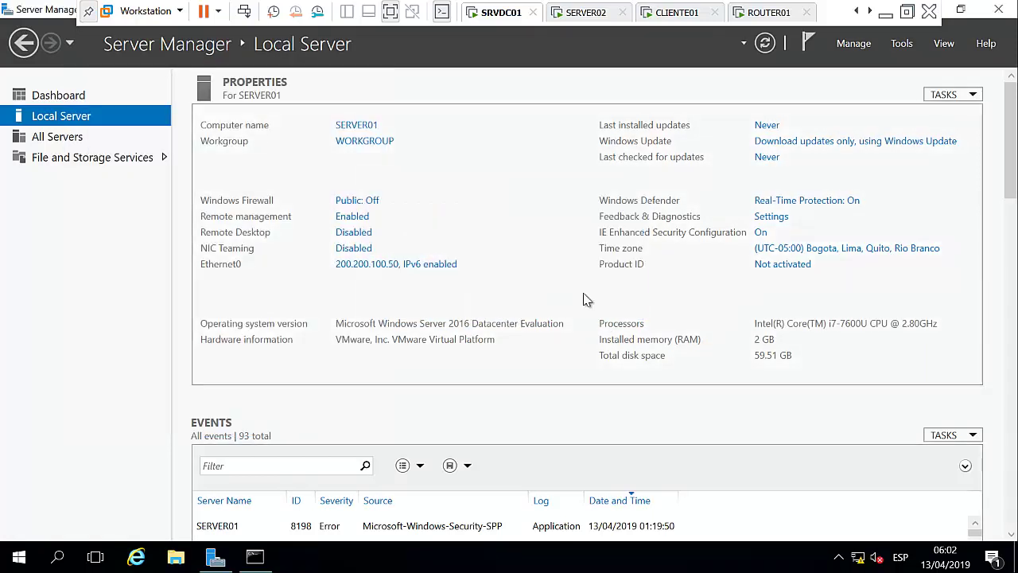
Set Ethernet0's IPv4 preferred DNS server to 200.200.100.50.
{"action": "left_click", "coordinate": [390, 266]}
{"action": "right_click", "coordinate": [285, 144]}
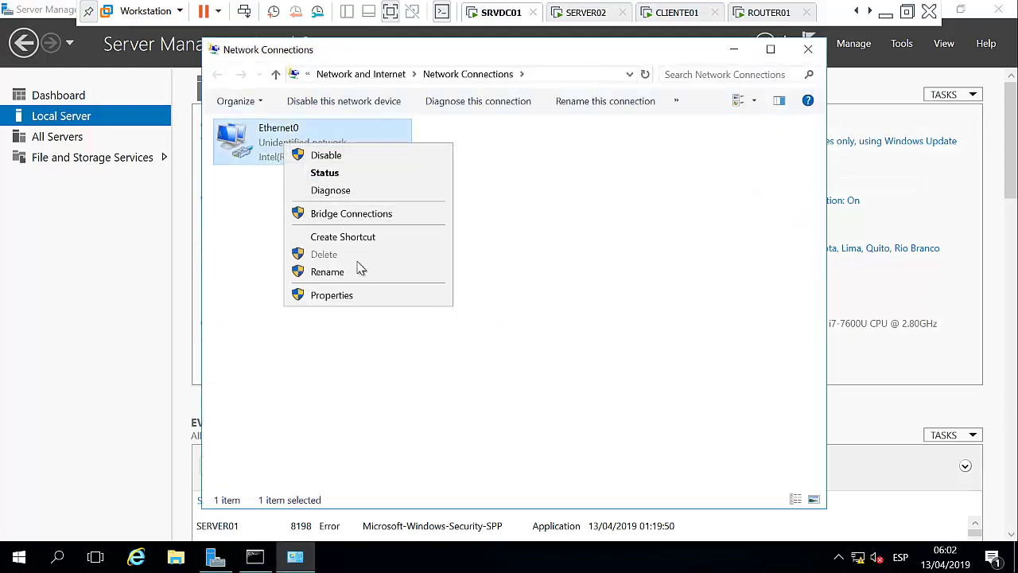
{"action": "left_click", "coordinate": [353, 305]}
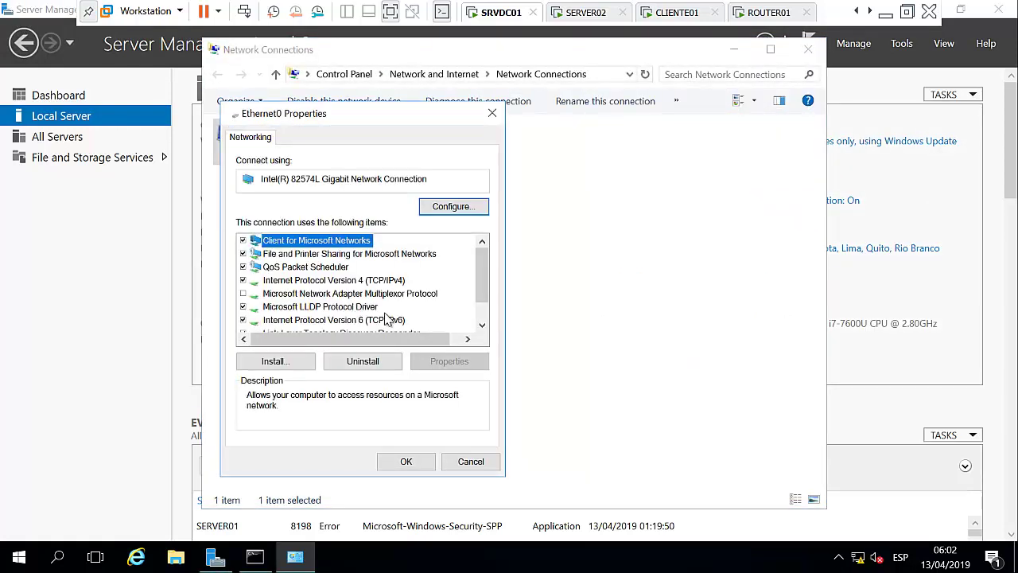
{"action": "double_click", "coordinate": [380, 280]}
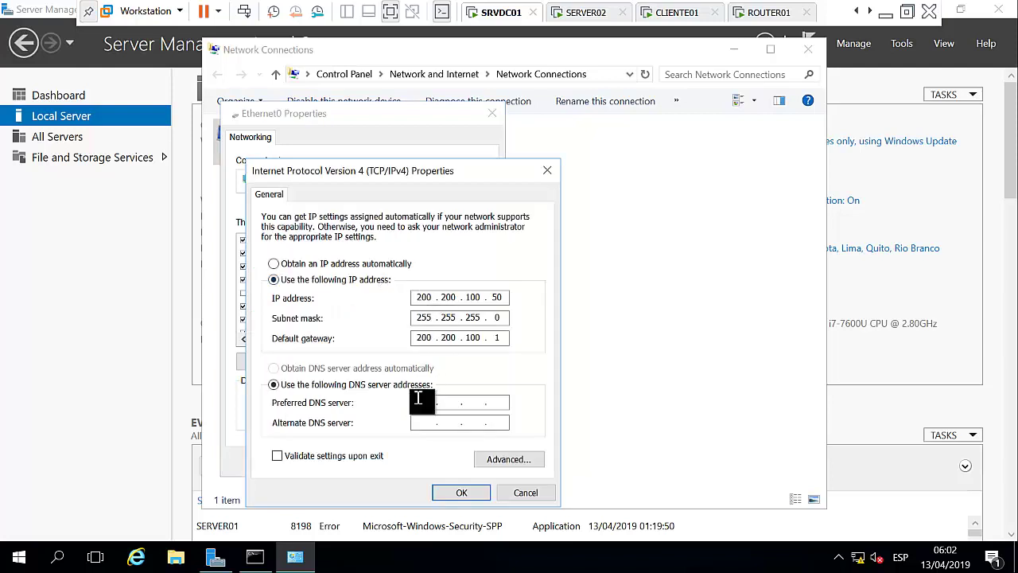
{"action": "type", "text": "200 . 200 . 100"}
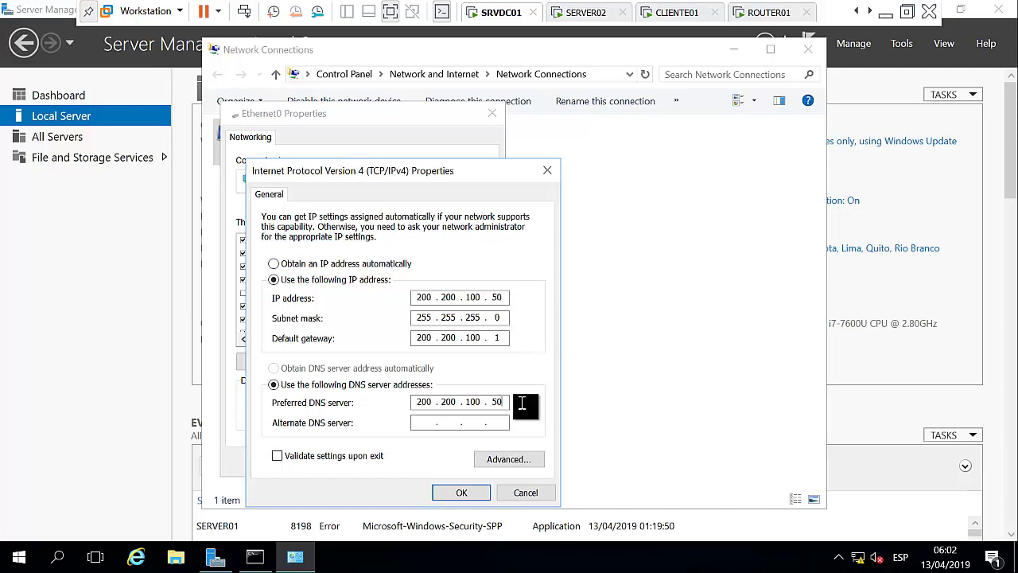
{"action": "left_click", "coordinate": [454, 493]}
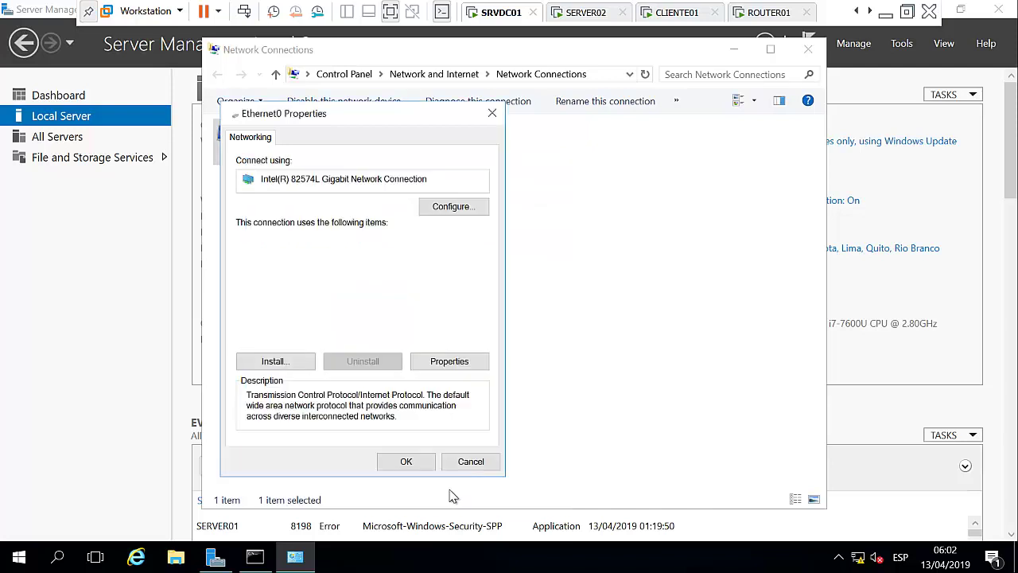
{"action": "left_click", "coordinate": [407, 463]}
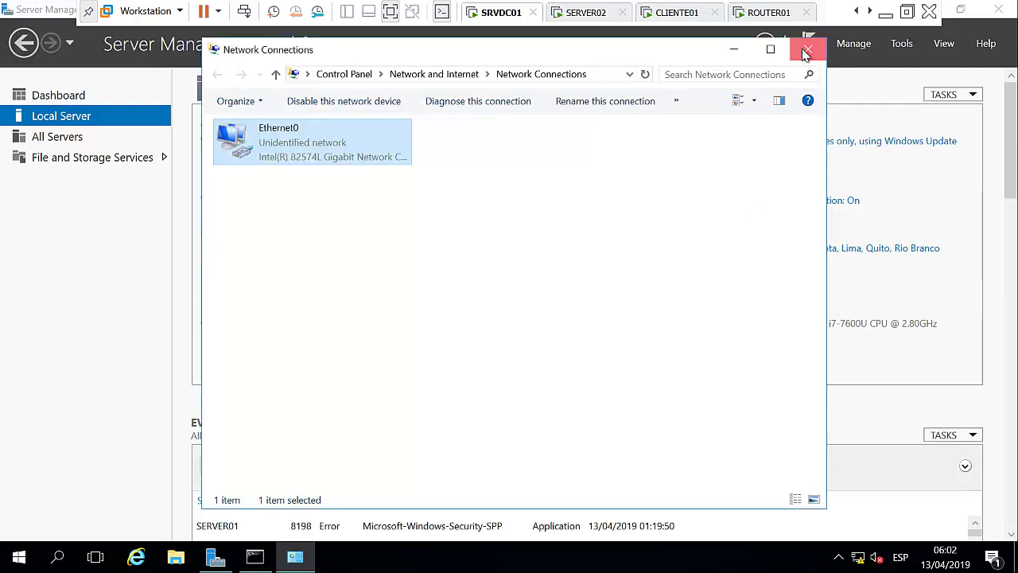
{"action": "left_click", "coordinate": [806, 49]}
Restart the server from the Start context menu with the reason Other (Unplanned).
{"action": "right_click", "coordinate": [35, 550]}
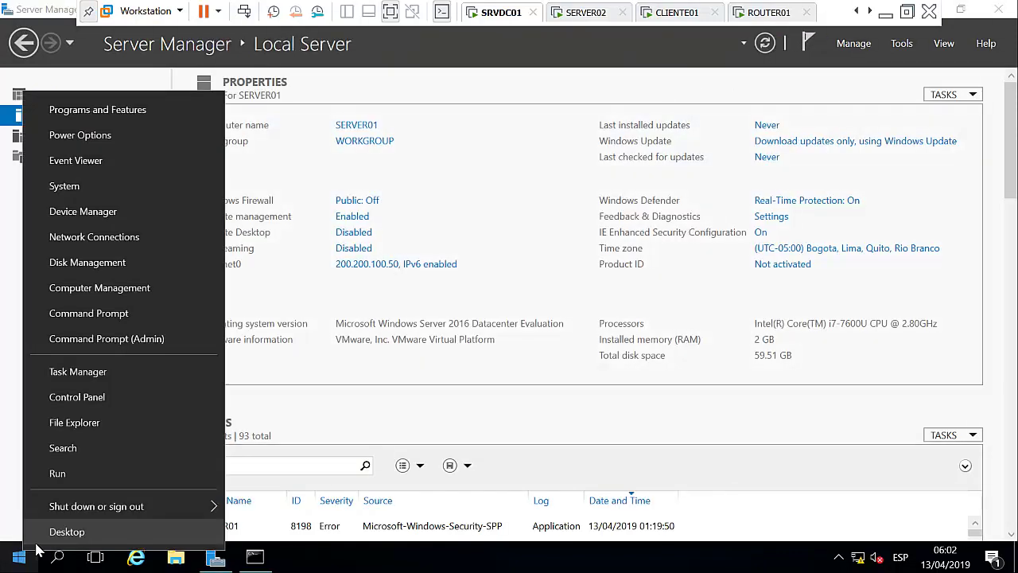
{"action": "mouse_move", "coordinate": [102, 507]}
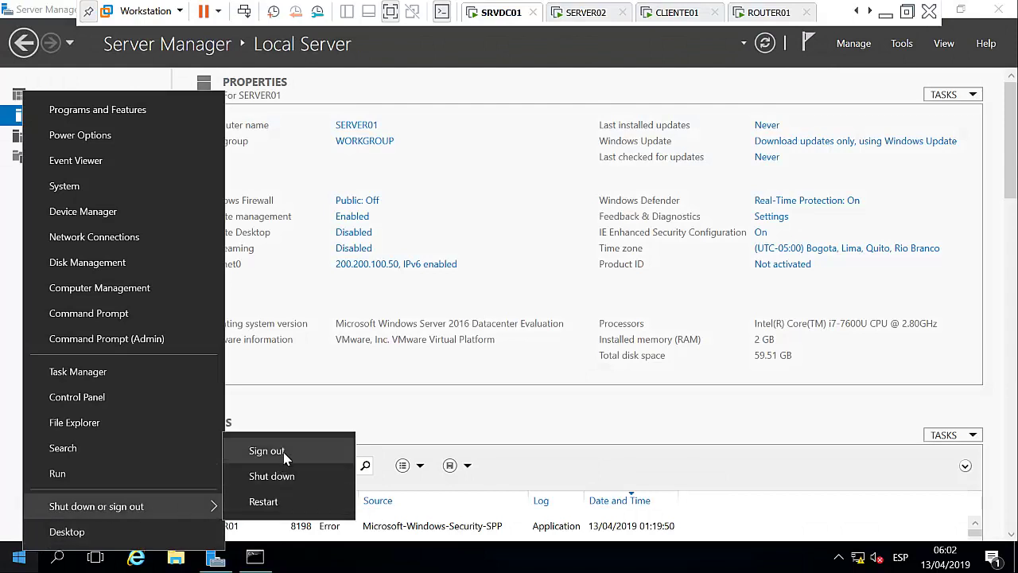
{"action": "left_click", "coordinate": [274, 501]}
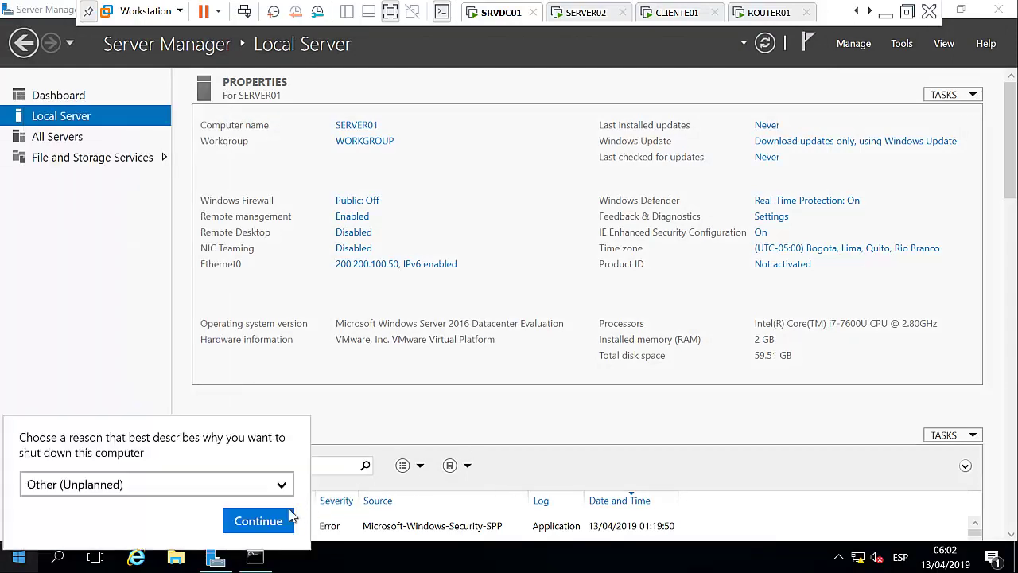
{"action": "left_click", "coordinate": [268, 520]}
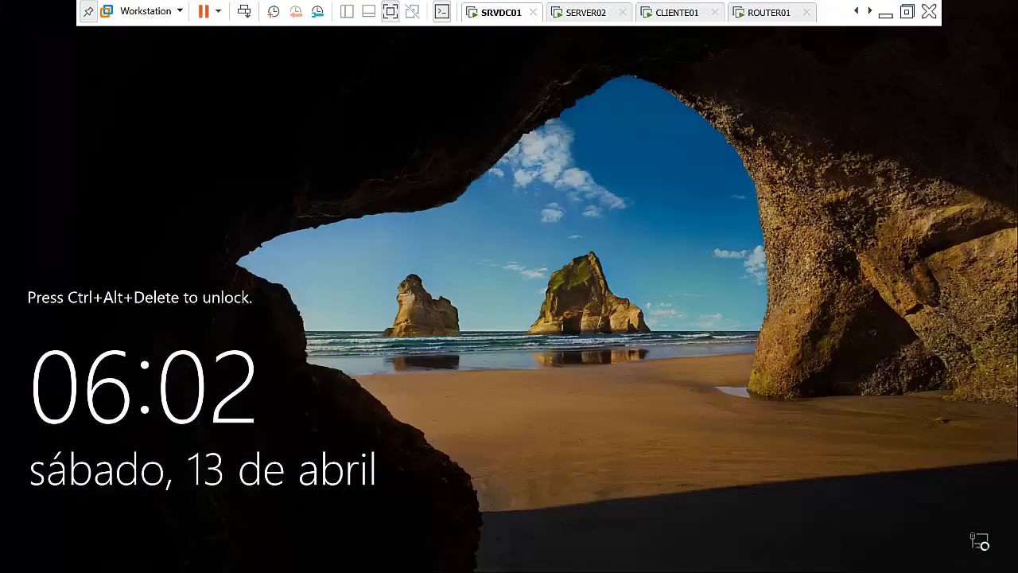
Sign in as Administrator with the account password and allow network discovery.
{"action": "left_click", "coordinate": [248, 14]}
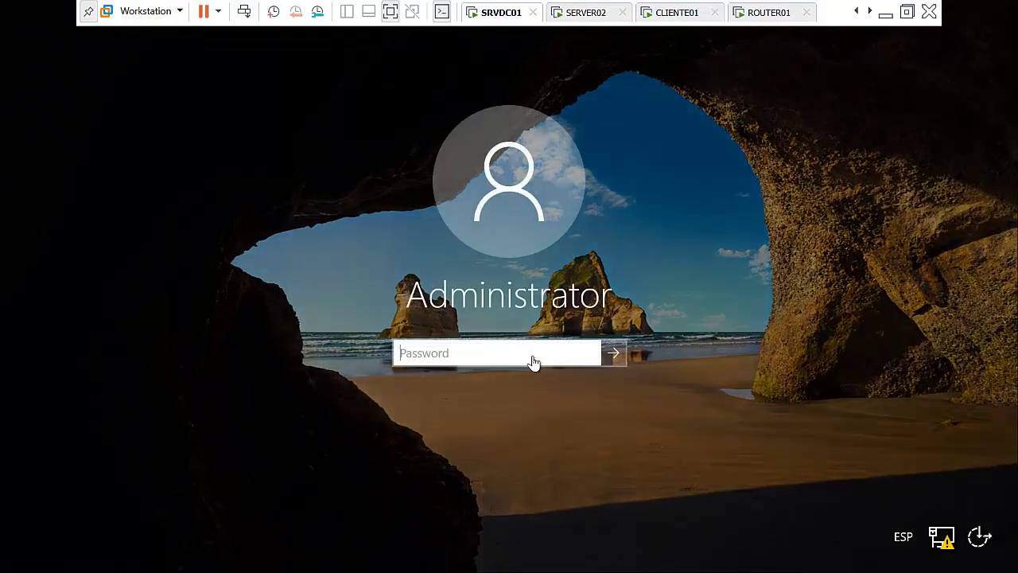
{"action": "left_click", "coordinate": [532, 356]}
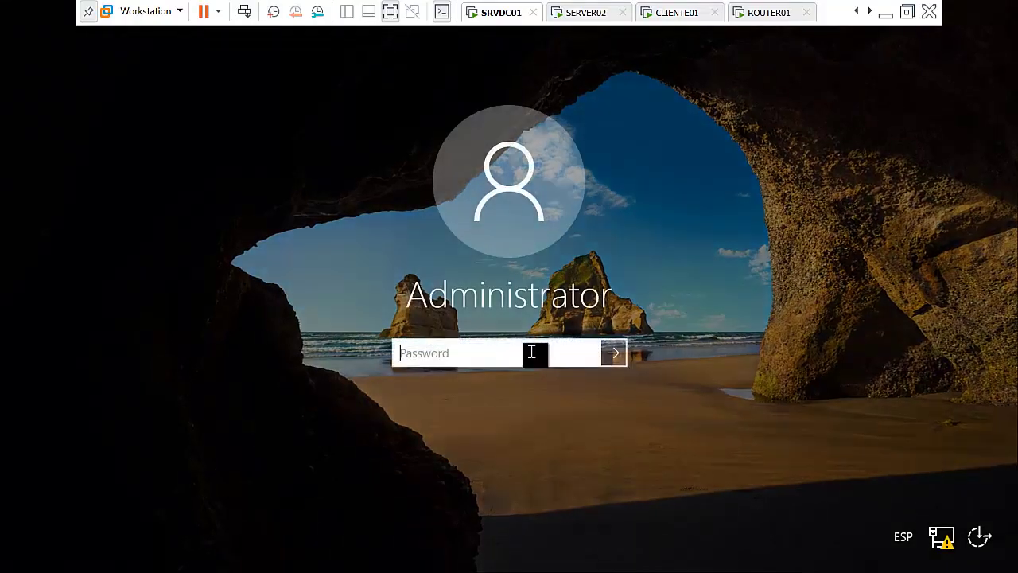
{"action": "type", "text": "Pa$$w0rd"}
{"action": "key", "text": "Return"}
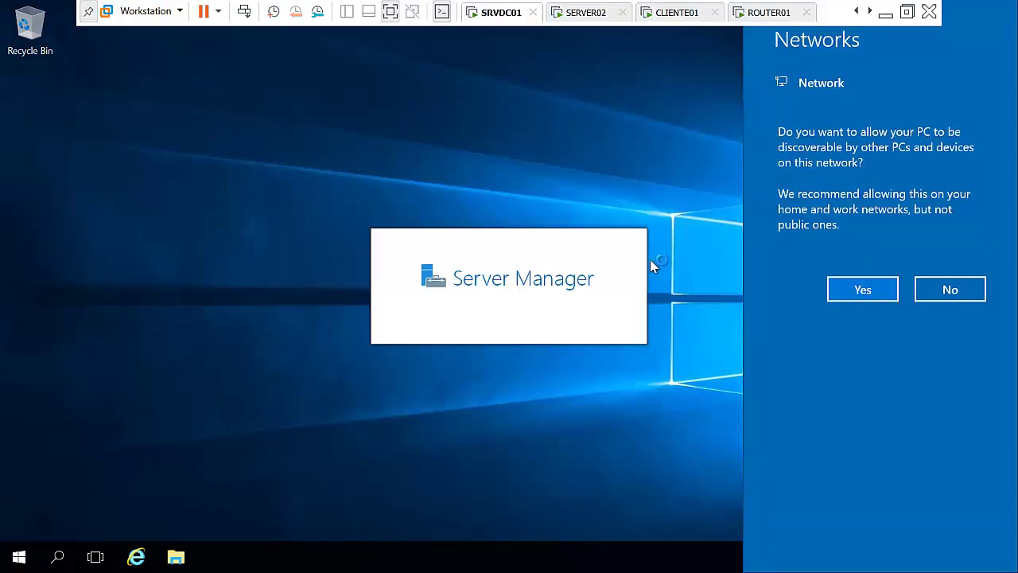
{"action": "left_click", "coordinate": [872, 297]}
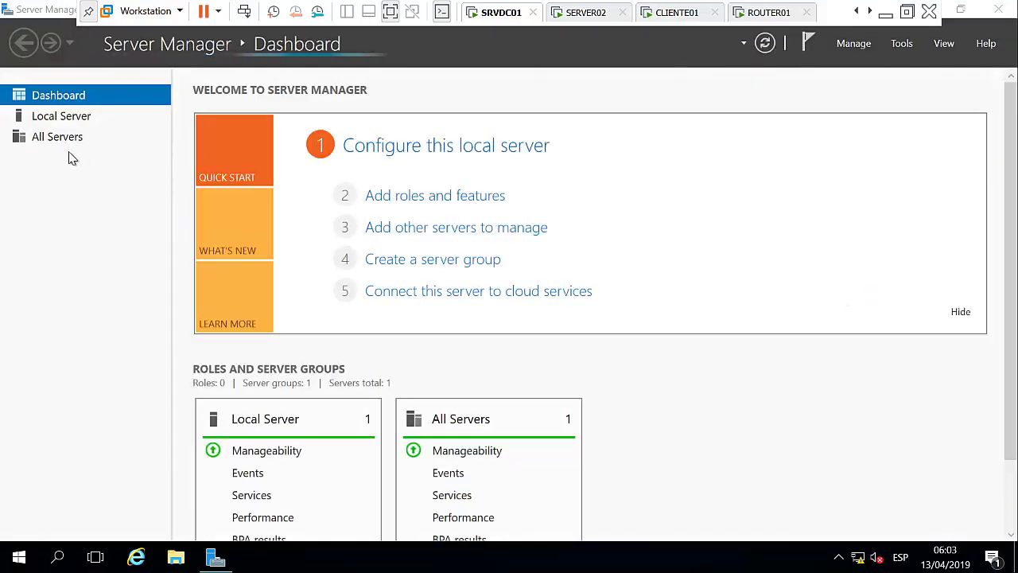
Show the SRVDC01 Local Server properties page, then bring up the Manage menu.
{"action": "left_click", "coordinate": [79, 119]}
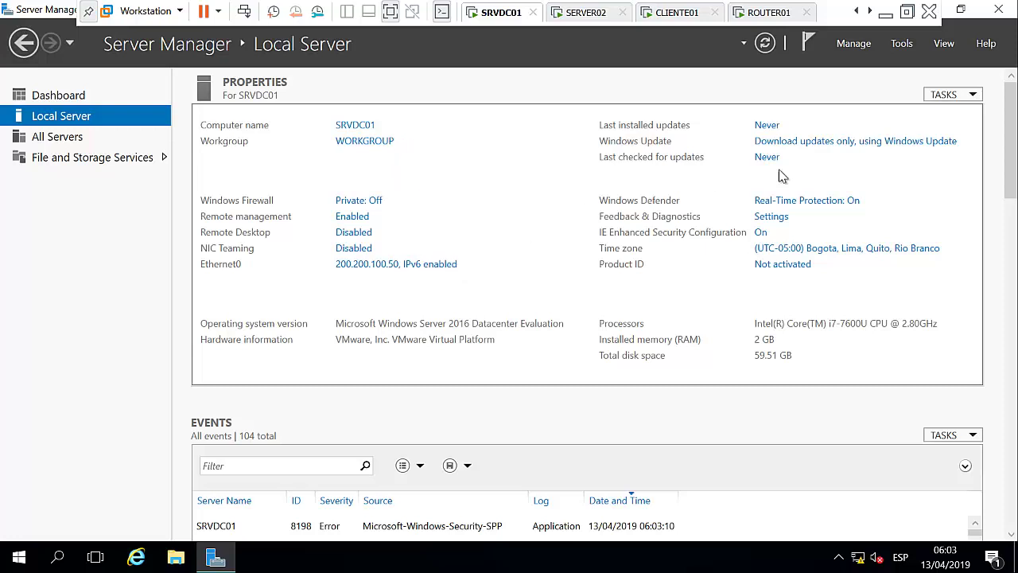
{"action": "left_click", "coordinate": [850, 48]}
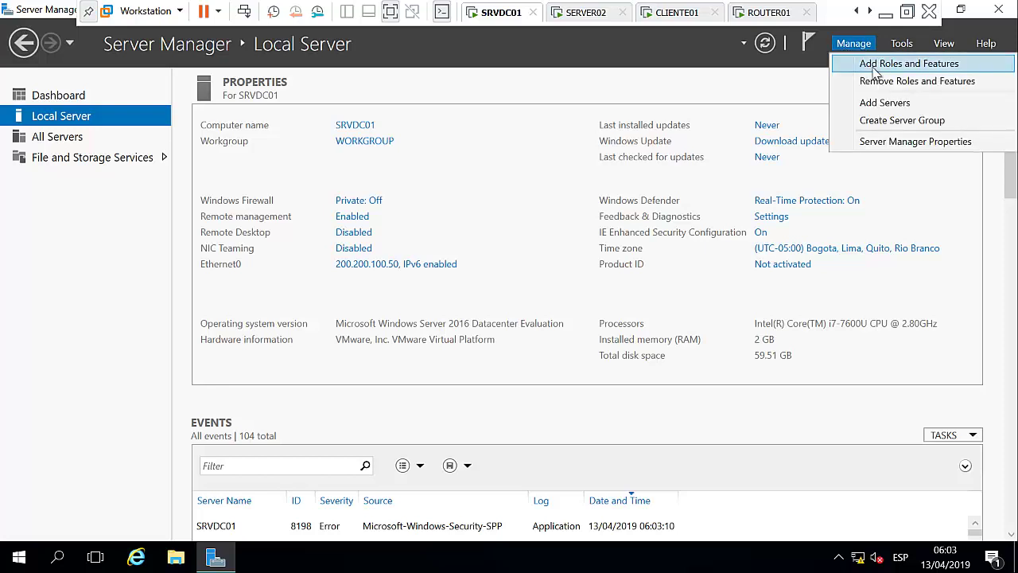
Start Add Roles and Features with role-based installation targeting SRVDC01.
{"action": "left_click", "coordinate": [874, 68]}
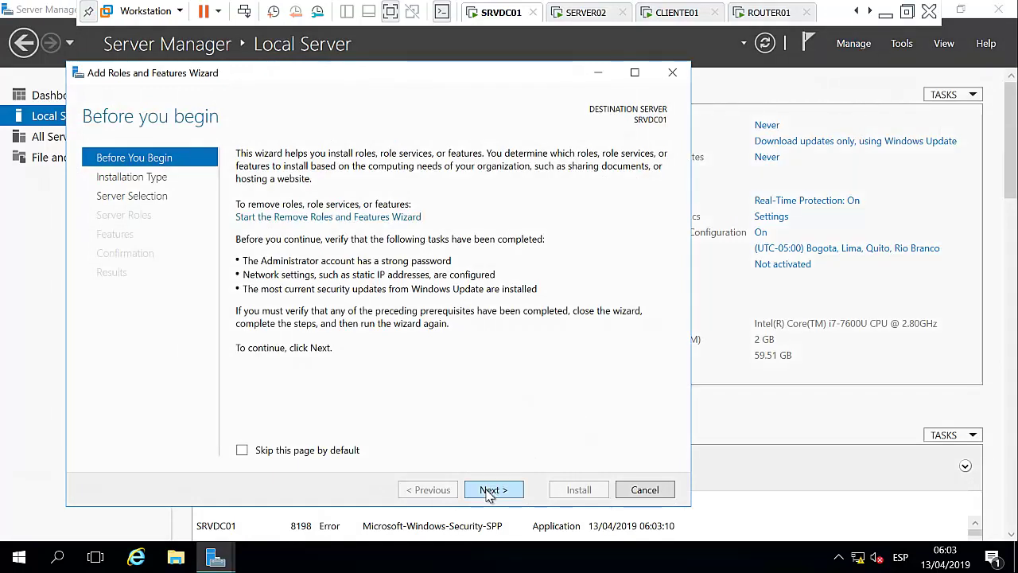
{"action": "left_click", "coordinate": [491, 490]}
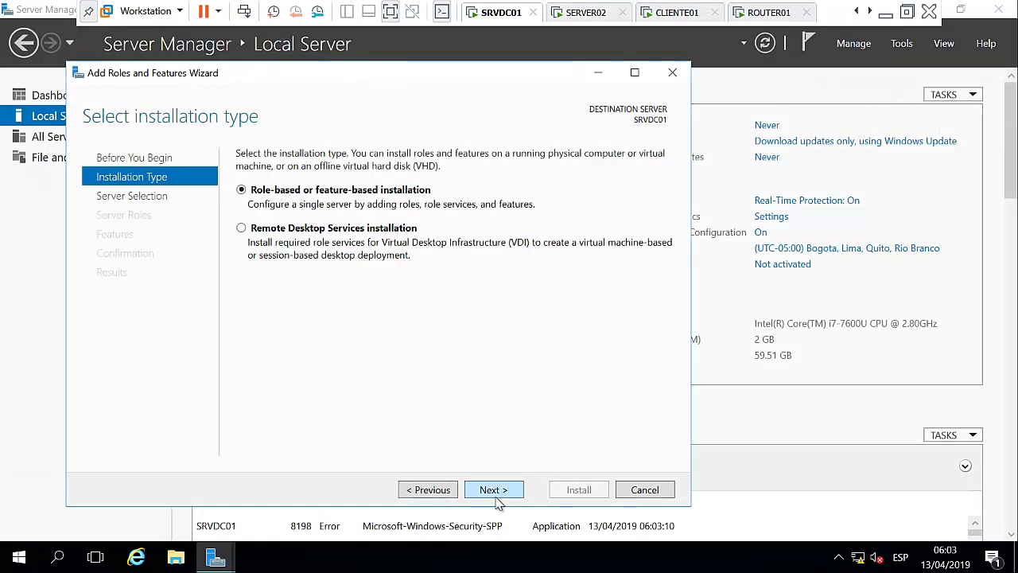
{"action": "left_click", "coordinate": [495, 492]}
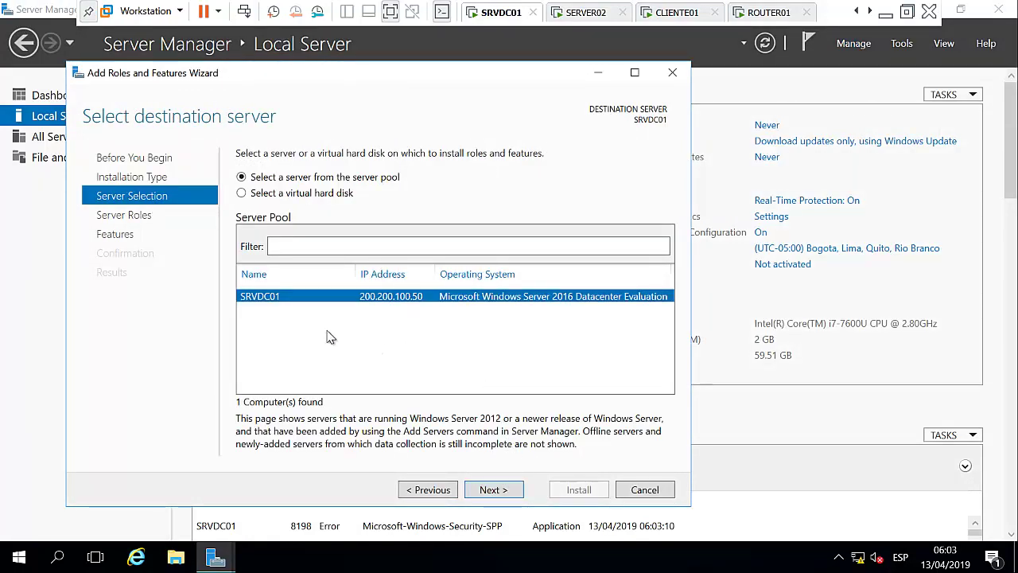
{"action": "left_click", "coordinate": [499, 491]}
Select Active Directory Domain Services with its management tools and advance to Confirmation.
{"action": "left_click", "coordinate": [400, 218]}
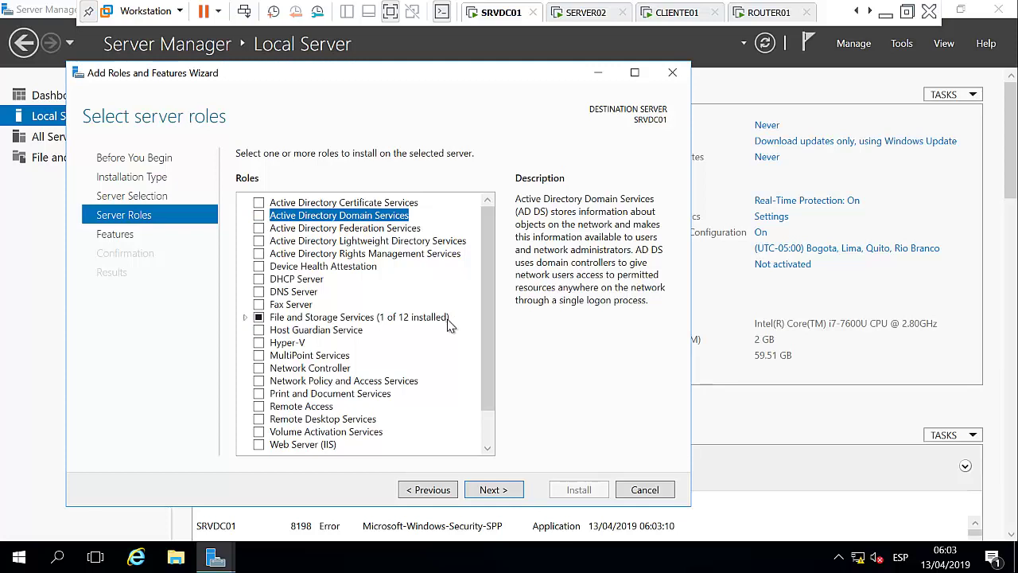
{"action": "left_click", "coordinate": [259, 215]}
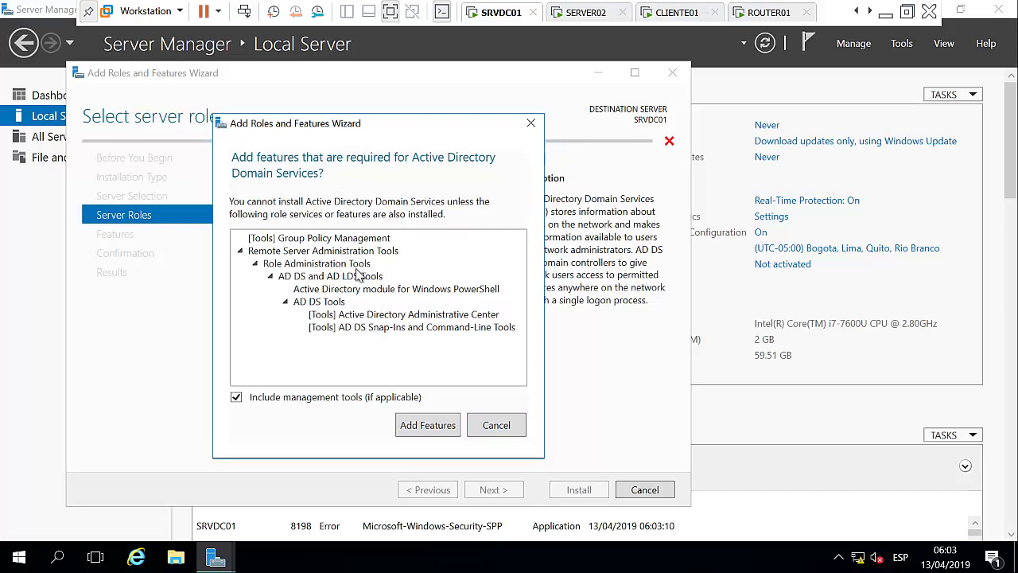
{"action": "left_click", "coordinate": [428, 424]}
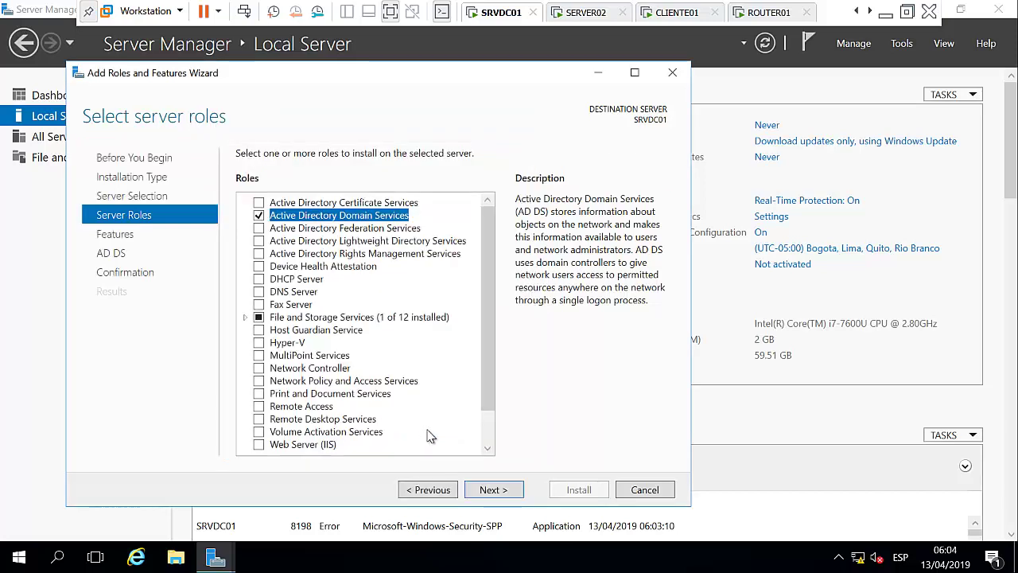
{"action": "left_click", "coordinate": [493, 491]}
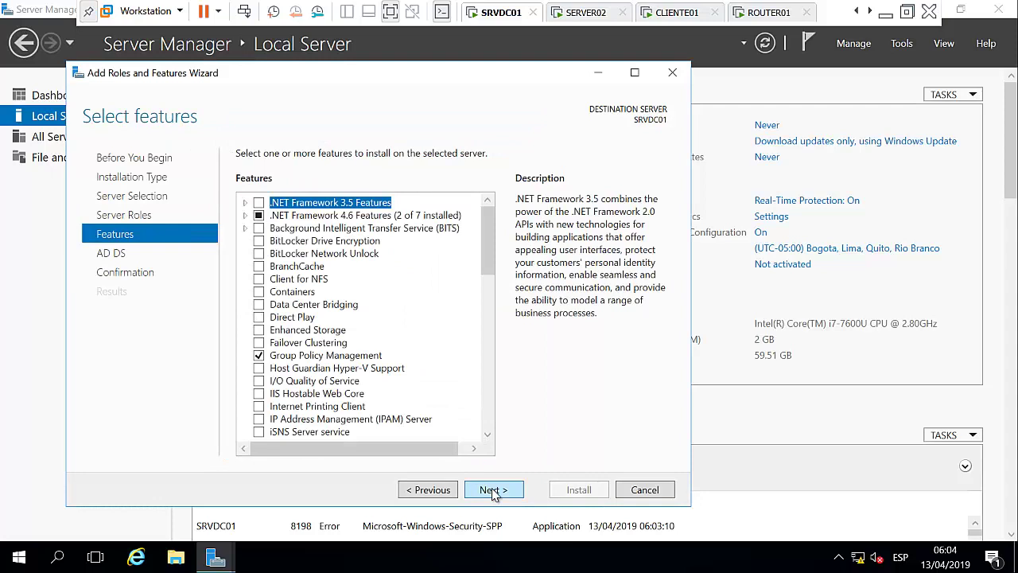
{"action": "left_click", "coordinate": [493, 491]}
{"action": "left_click", "coordinate": [494, 491]}
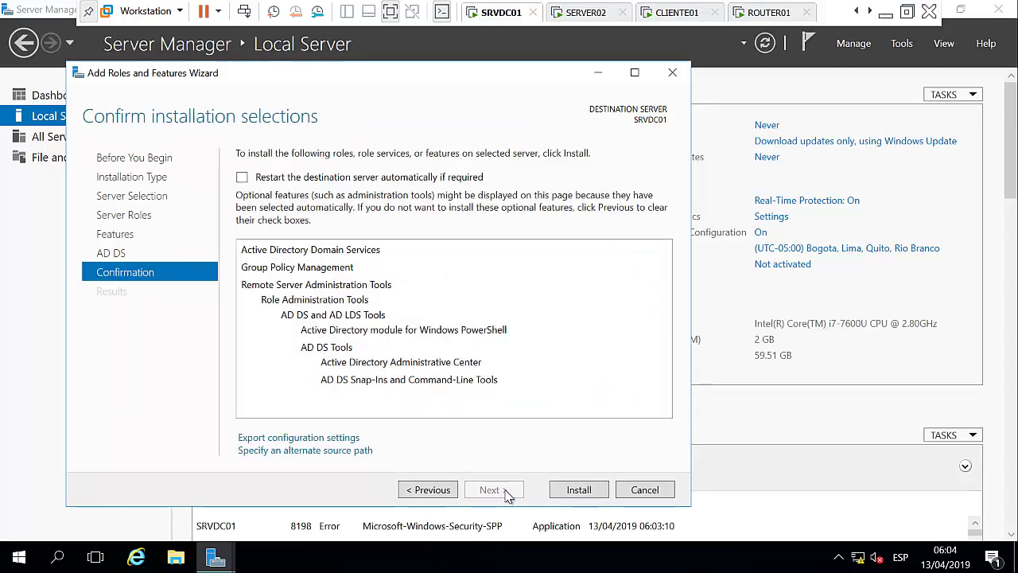
Install AD DS with Group Policy Management and AD DS tools, then close the wizard.
{"action": "left_click", "coordinate": [571, 493]}
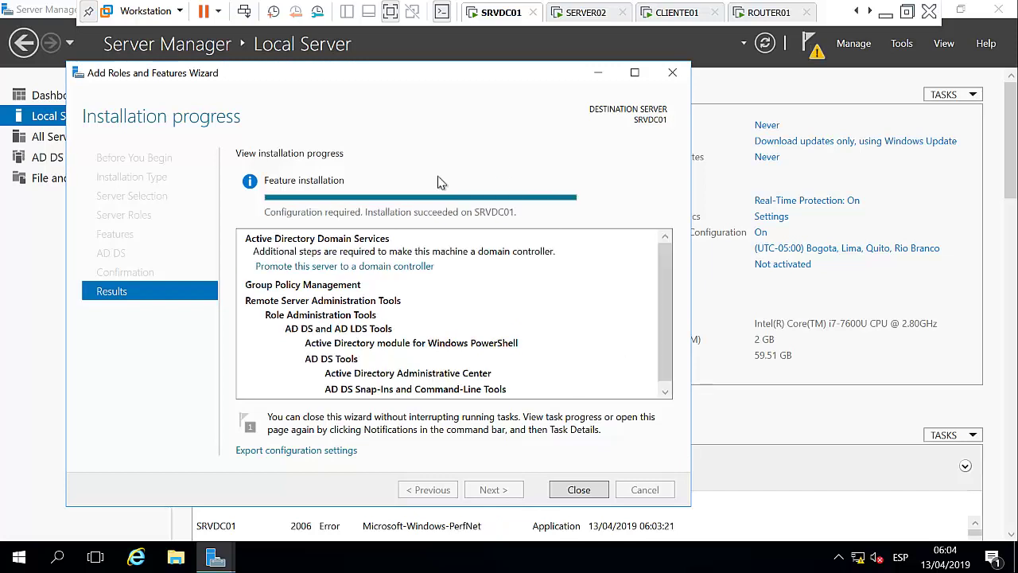
{"action": "left_click", "coordinate": [582, 490]}
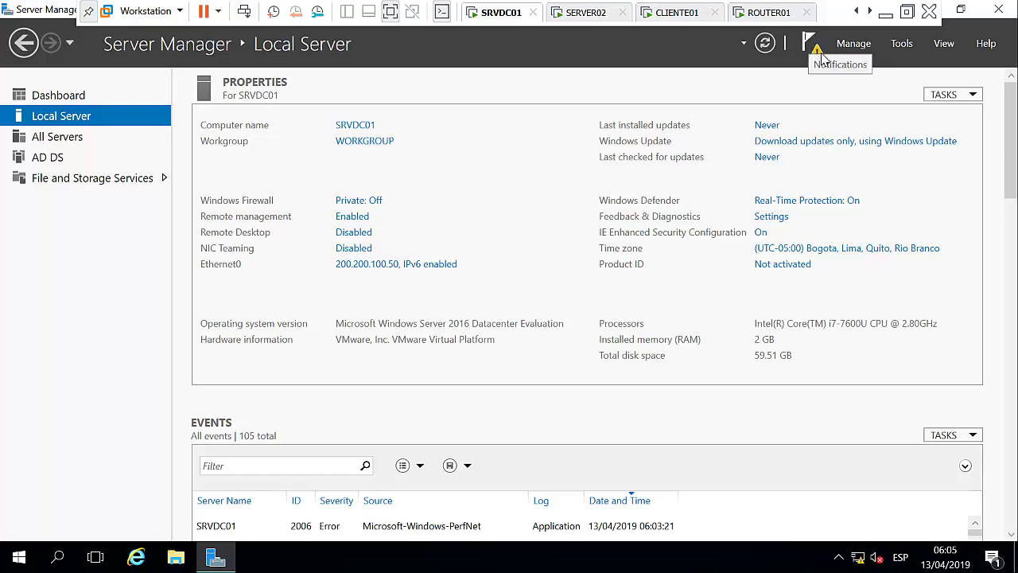
Open the notifications flag showing the yellow warning icon.
{"action": "left_click", "coordinate": [819, 54]}
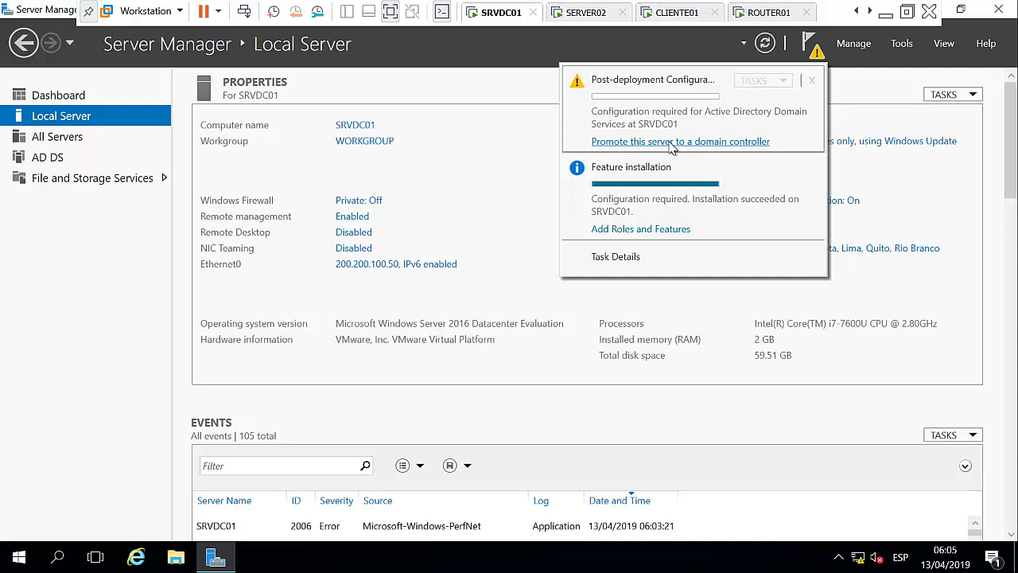
Choose 'Promote this server to a domain controller' from the notifications flyout.
{"action": "left_click", "coordinate": [670, 142]}
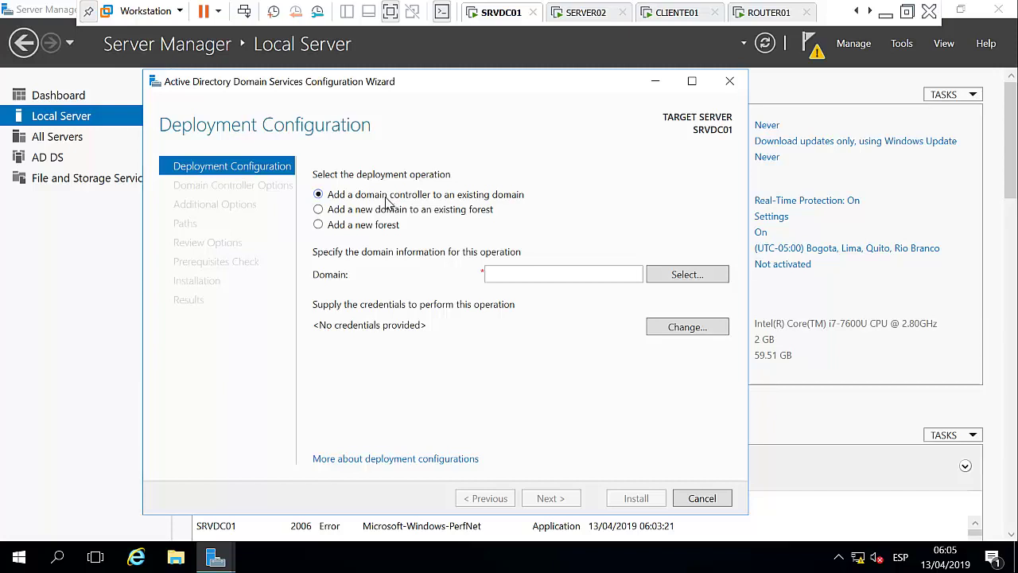
Choose Add a new forest with root domain name DATACENTER.COM and continue.
{"action": "left_click", "coordinate": [319, 211]}
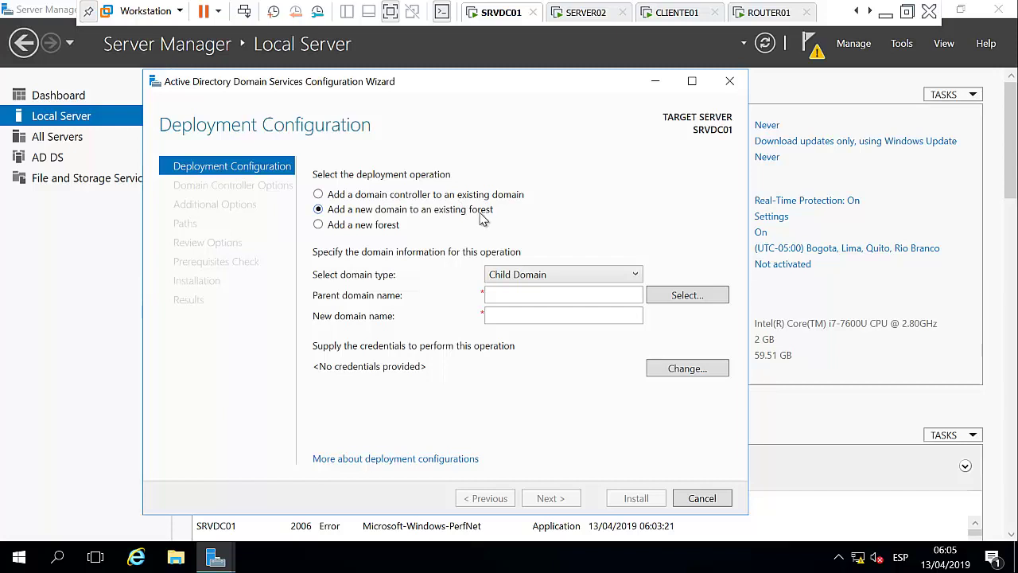
{"action": "left_click", "coordinate": [319, 226]}
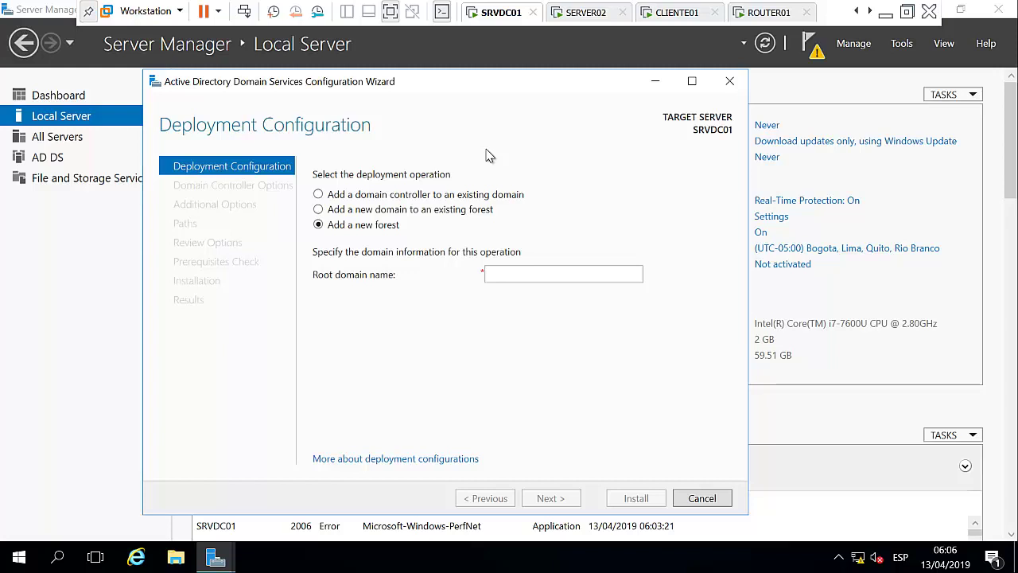
{"action": "left_click", "coordinate": [529, 275]}
{"action": "type", "text": "DATACENTER"}
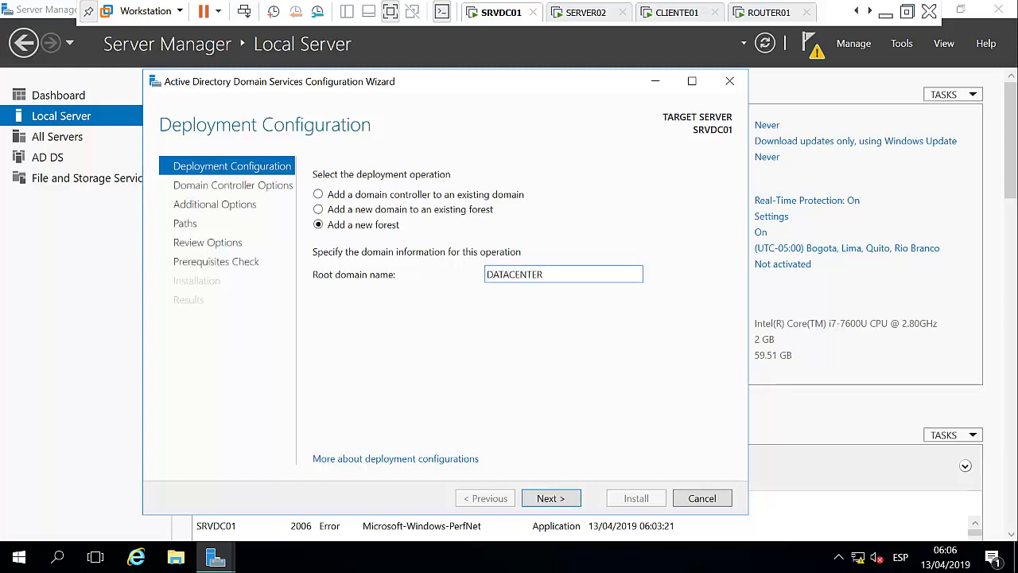
{"action": "type", "text": ".COM"}
{"action": "left_click", "coordinate": [566, 499]}
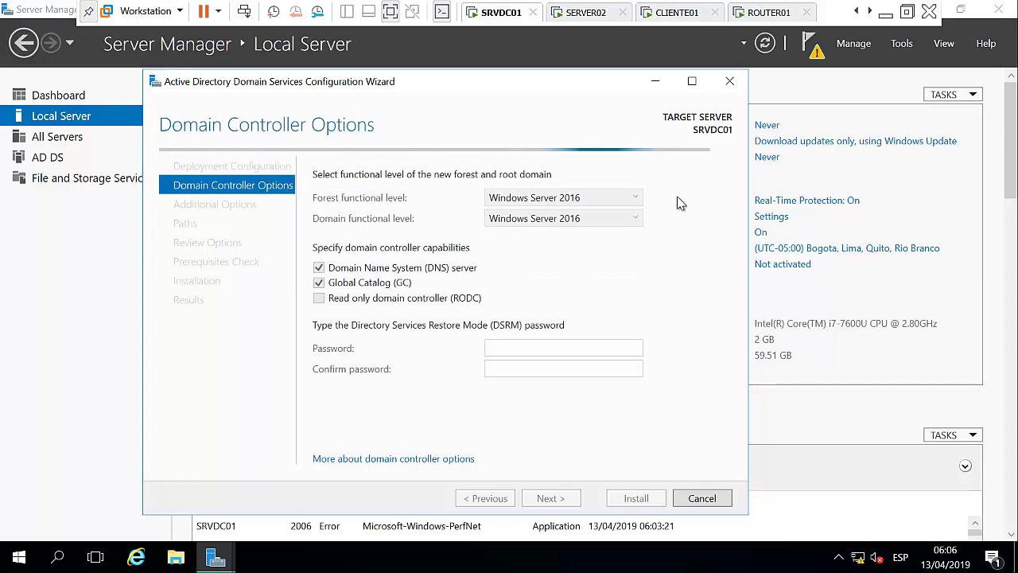
Move the AD DS Configuration Wizard aside and expand the Forest functional level list.
{"action": "left_click_drag", "start_coordinate": [478, 81], "coordinate": [498, 64]}
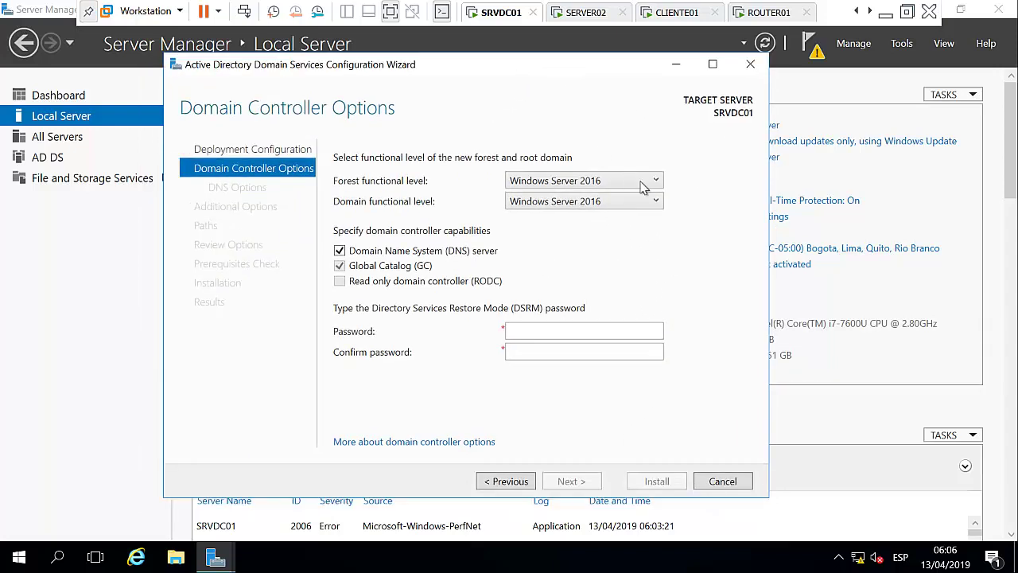
{"action": "left_click", "coordinate": [657, 183]}
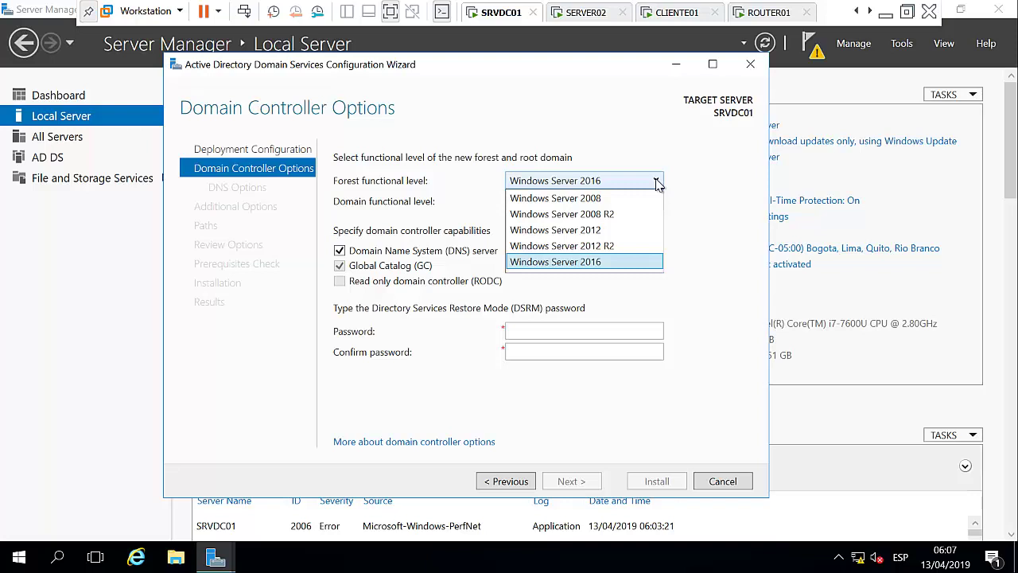
Choose Windows Server 2008 in both the Forest and Domain functional level dropdowns.
{"action": "left_click", "coordinate": [657, 184]}
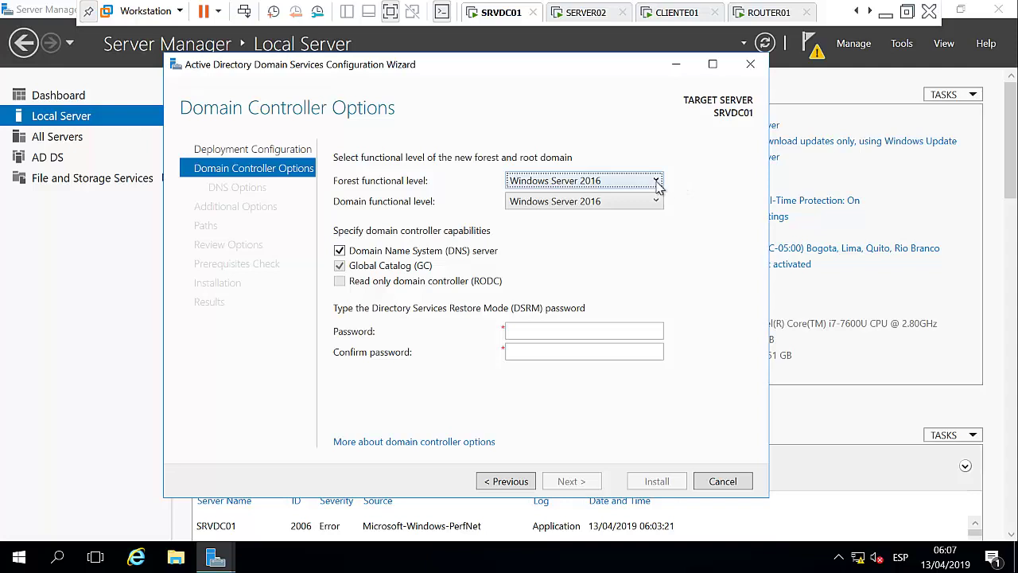
{"action": "left_click", "coordinate": [657, 183]}
{"action": "left_click", "coordinate": [627, 199]}
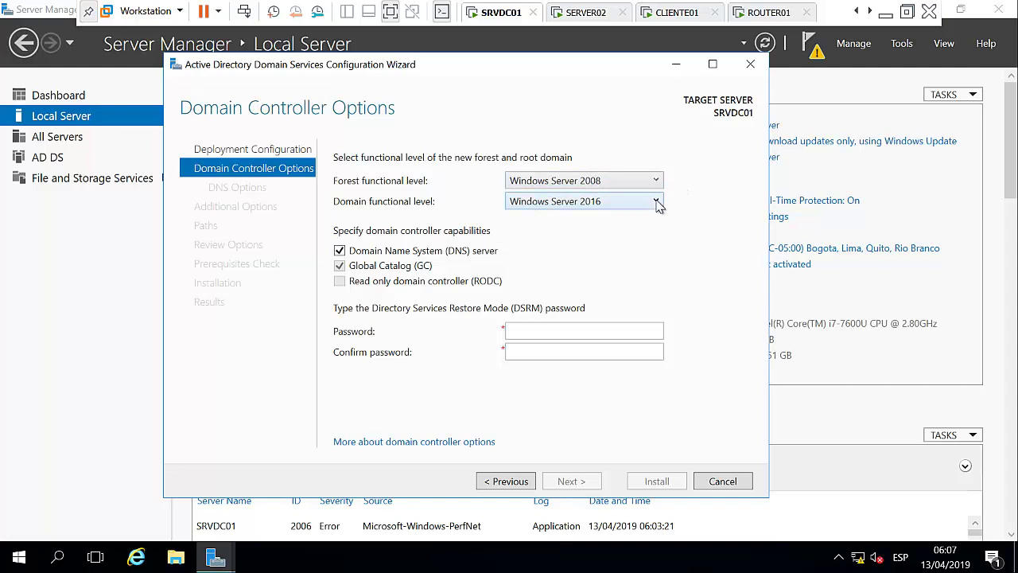
{"action": "left_click", "coordinate": [657, 201]}
{"action": "left_click", "coordinate": [625, 218]}
{"action": "left_click", "coordinate": [540, 330]}
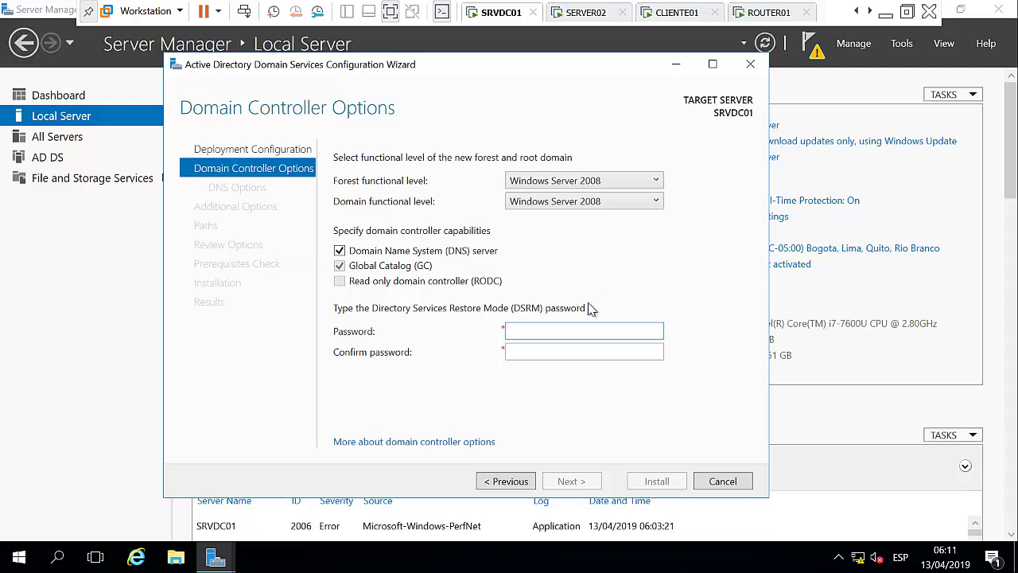
Enter and confirm the DSRM password, then continue past Domain Controller Options.
{"action": "left_click", "coordinate": [577, 330]}
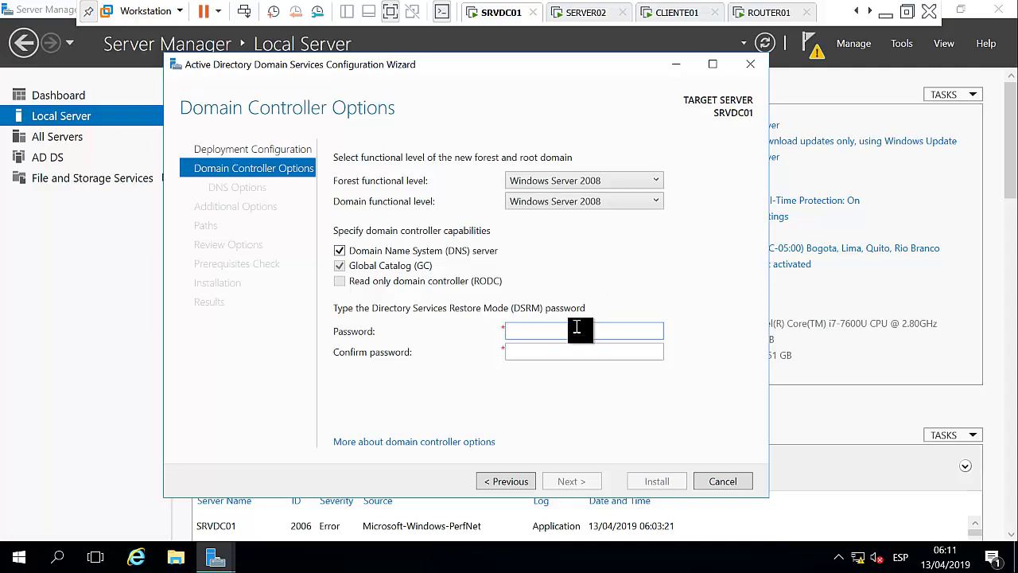
{"action": "type", "text": "Passw0r"}
{"action": "key", "text": "Tab"}
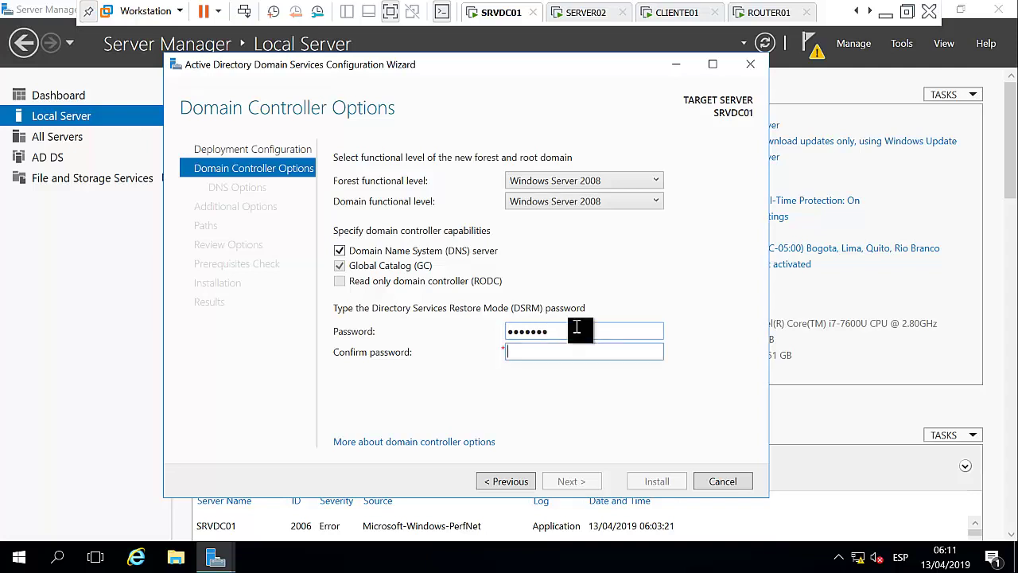
{"action": "type", "text": "Passw0r"}
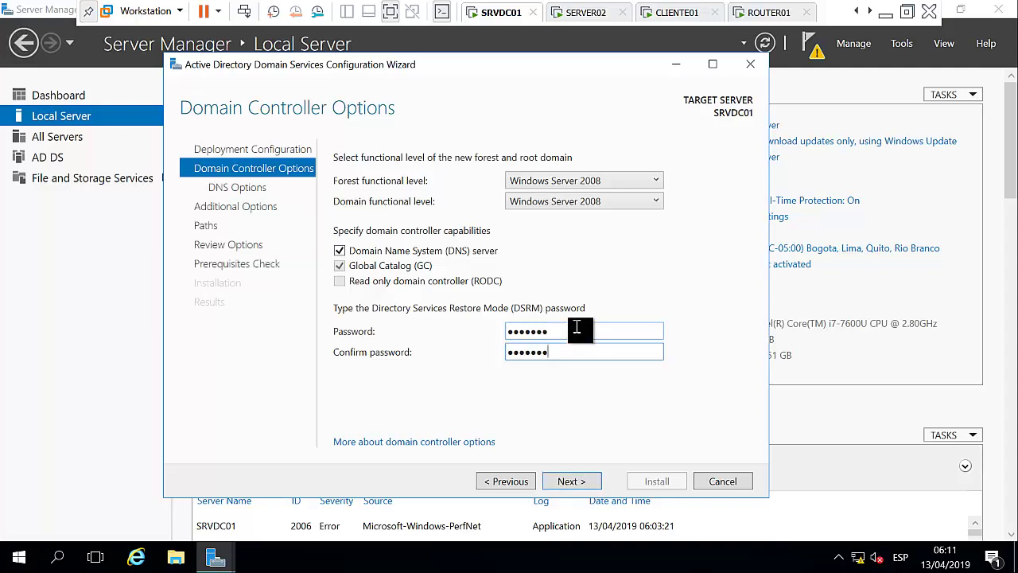
{"action": "left_click", "coordinate": [578, 482]}
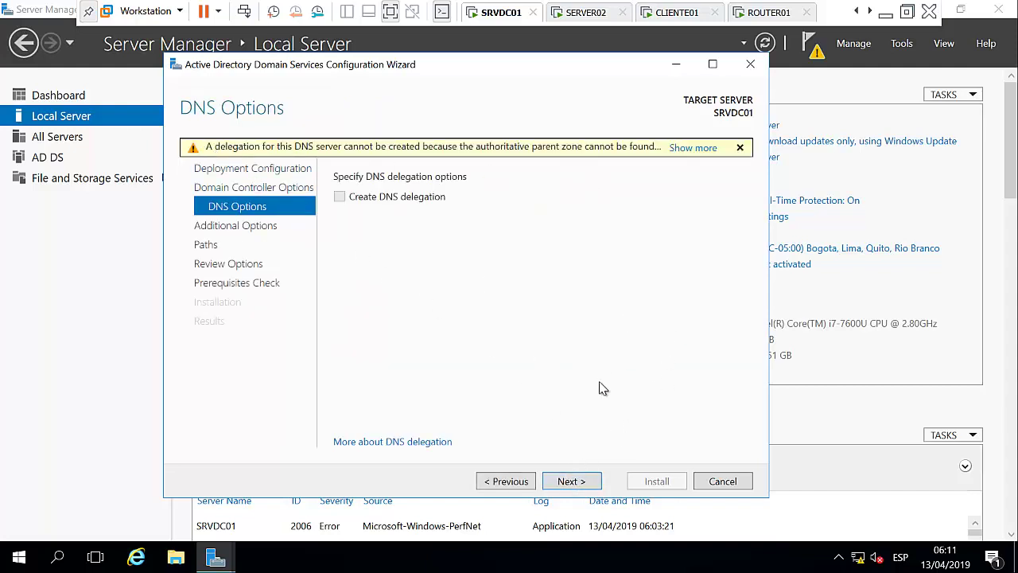
Leave Create DNS delegation unchecked and advance to Additional Options.
{"action": "left_click", "coordinate": [576, 481]}
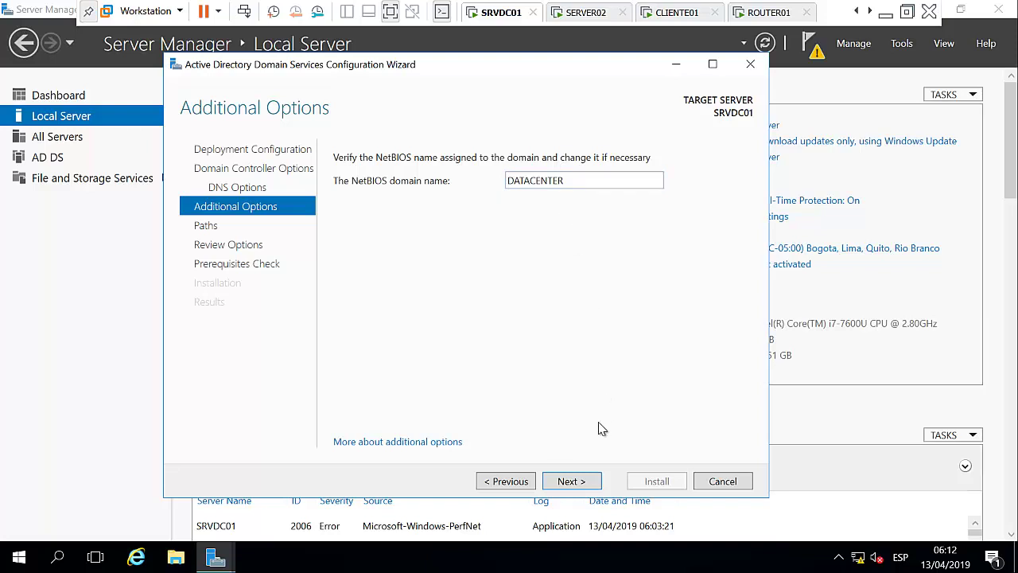
Accept NetBIOS name DATACENTER and default NTDS/SYSVOL paths, review the summary, run prerequisite checks.
{"action": "left_click", "coordinate": [570, 484]}
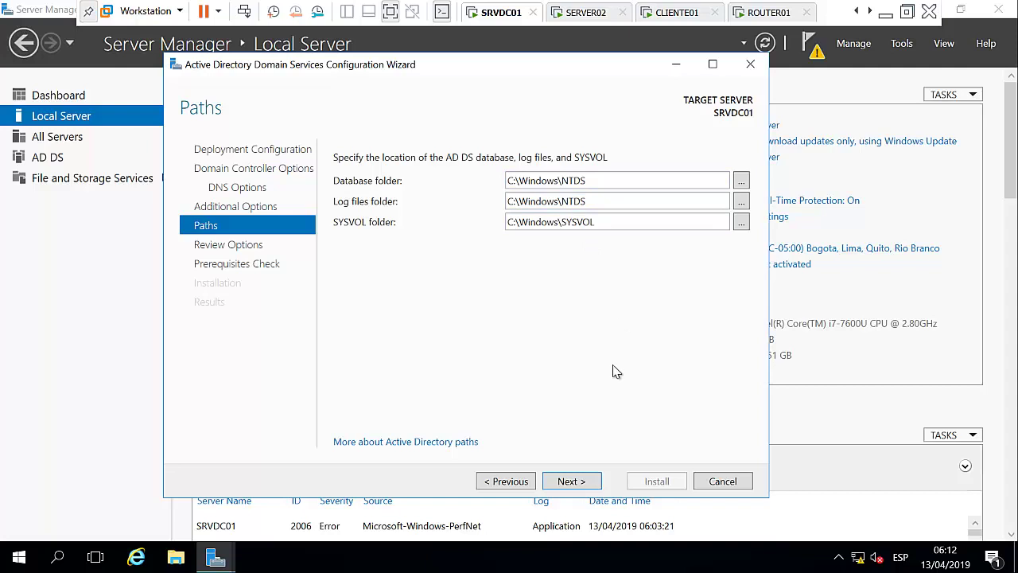
{"action": "left_click", "coordinate": [571, 478]}
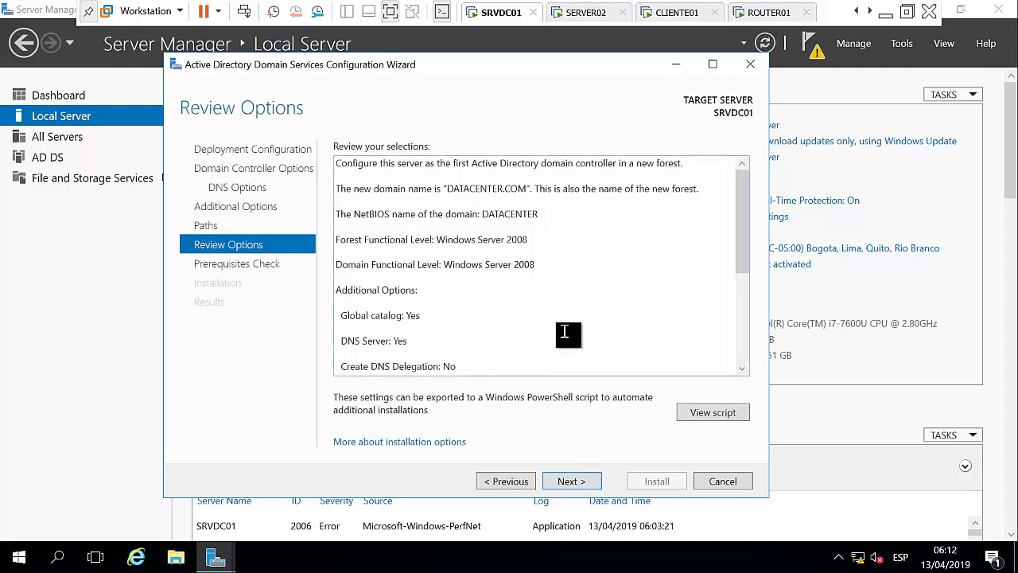
{"action": "scroll", "coordinate": [738, 239], "scroll_direction": "down", "scroll_amount": 5}
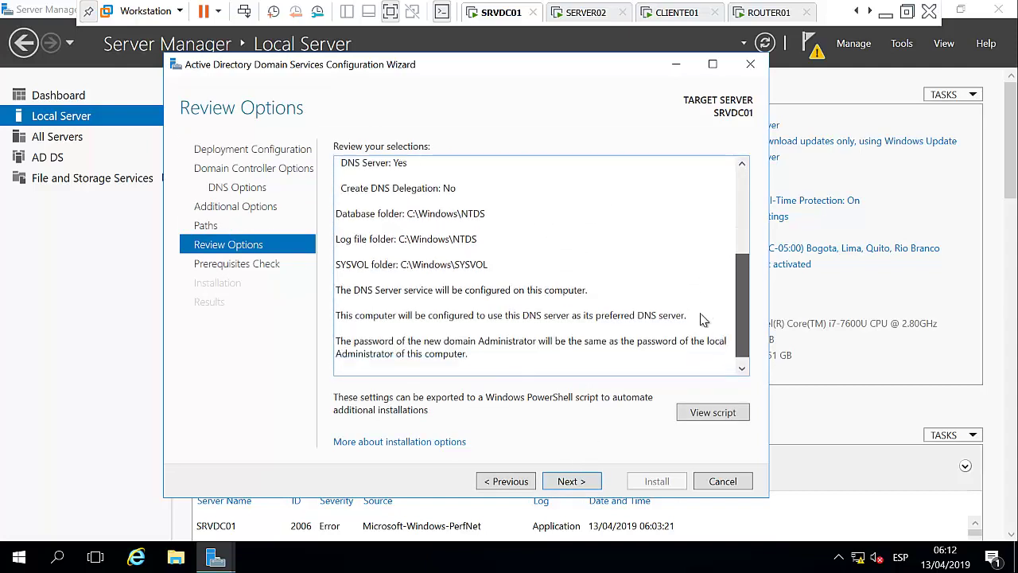
{"action": "scroll", "coordinate": [738, 239], "scroll_direction": "up", "scroll_amount": 5}
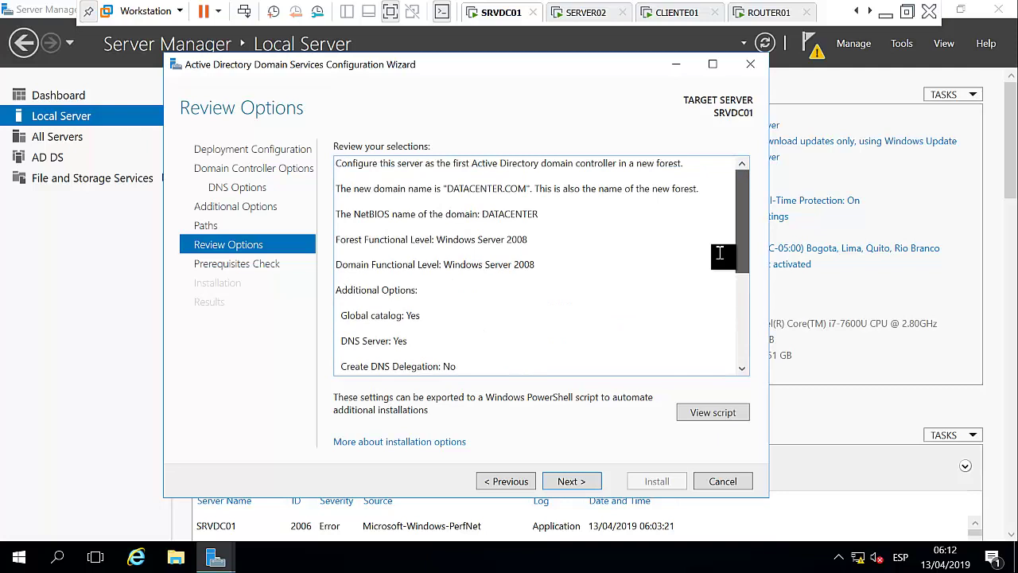
{"action": "left_click", "coordinate": [570, 482]}
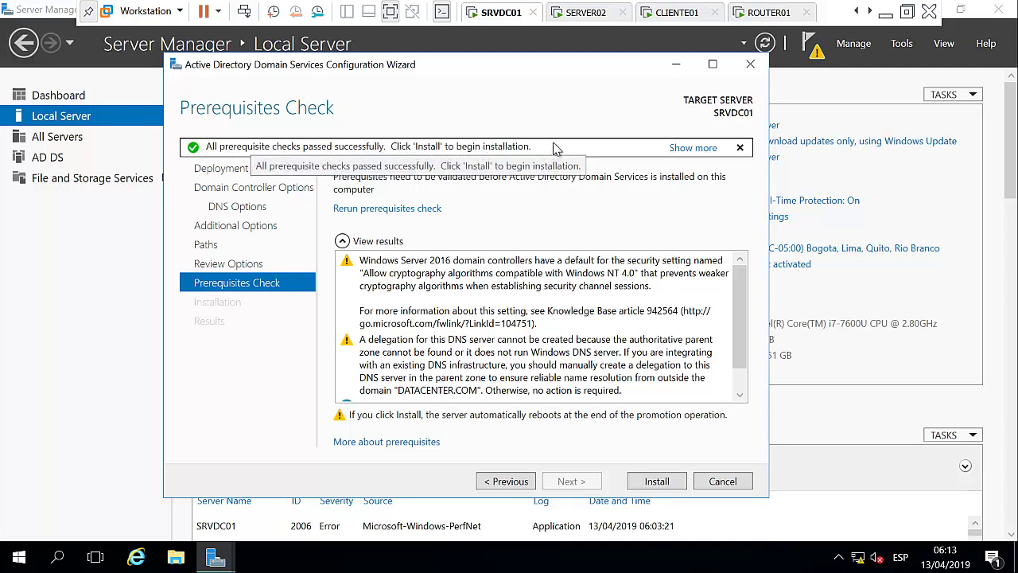
Install AD DS, wait for the promotion reboot, then exit the VM's full-screen view.
{"action": "left_click", "coordinate": [661, 482]}
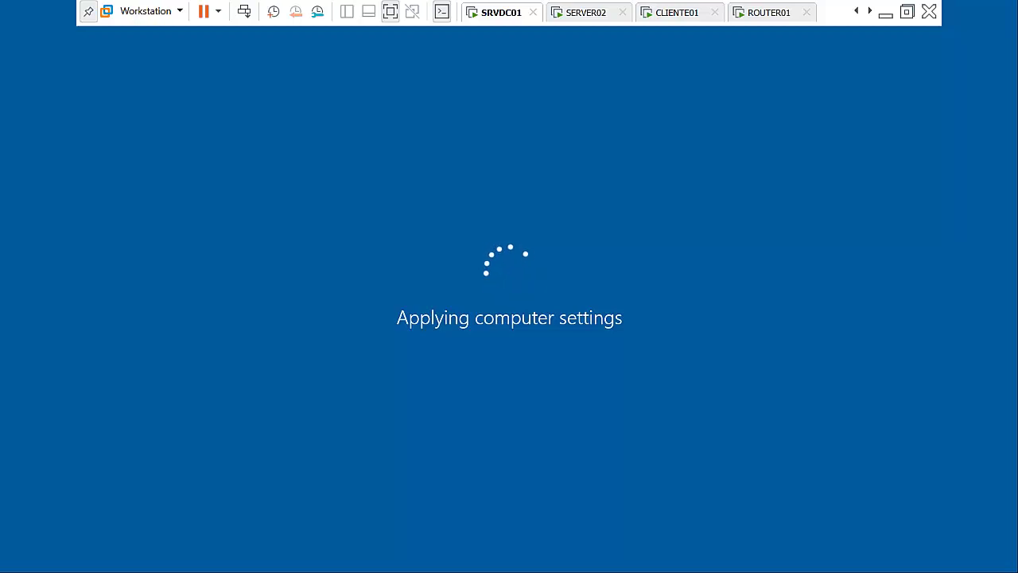
{"action": "left_click", "coordinate": [885, 14]}
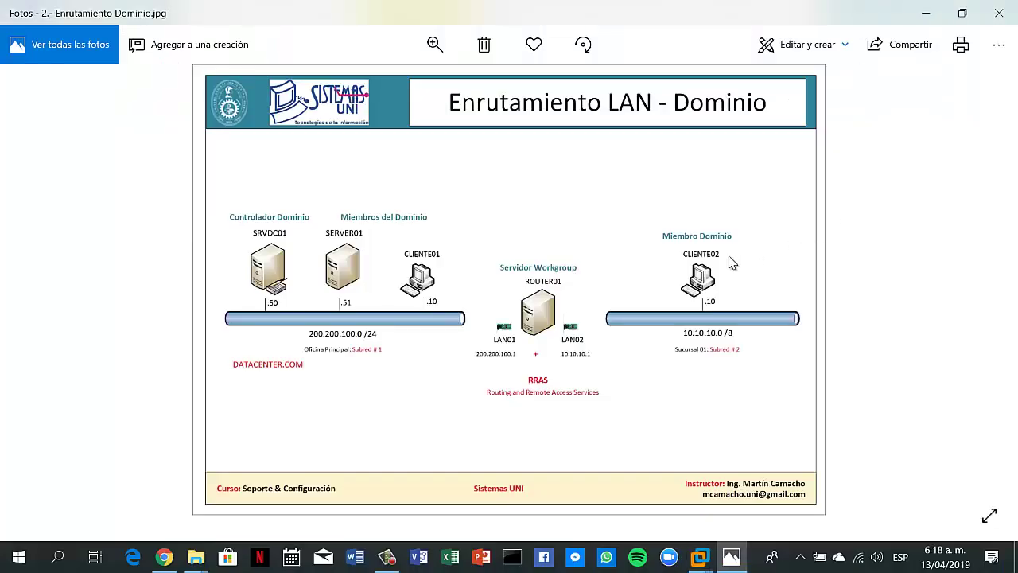
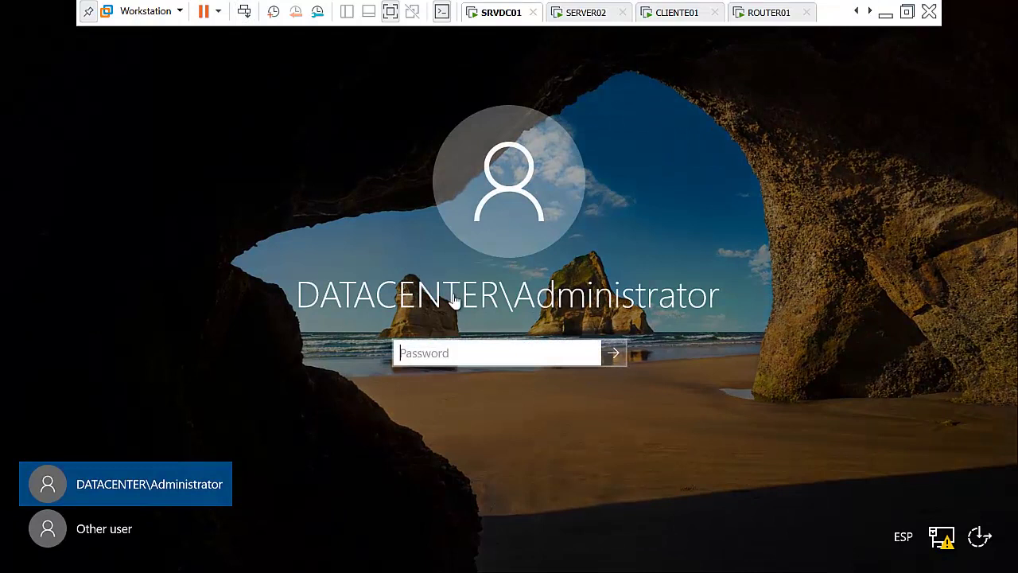
Sign in to SRVDC01 as DATACENTER\Administrator with the account password.
{"action": "left_click", "coordinate": [465, 354]}
{"action": "type", "text": "*******"}
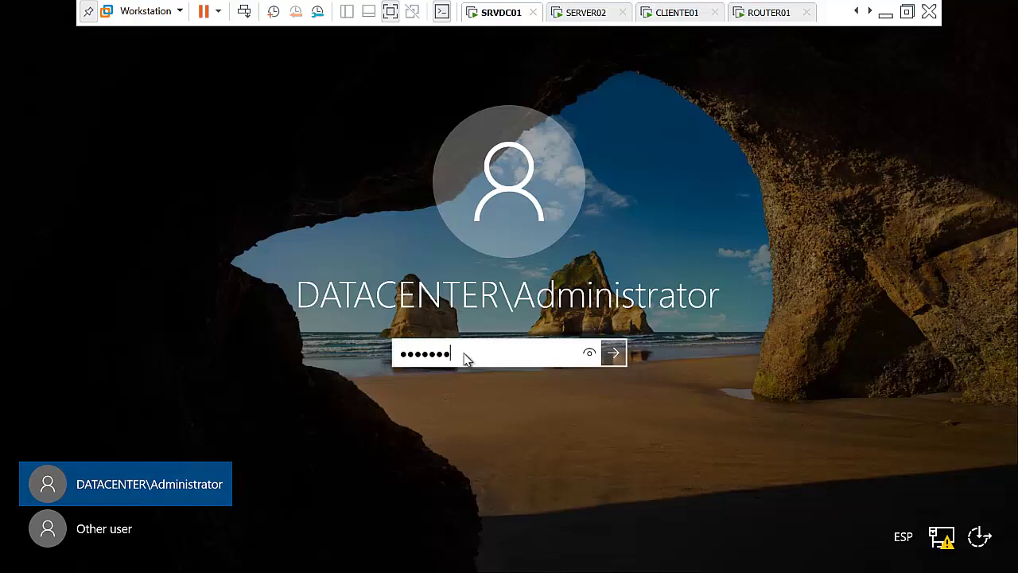
{"action": "key", "text": "Return"}
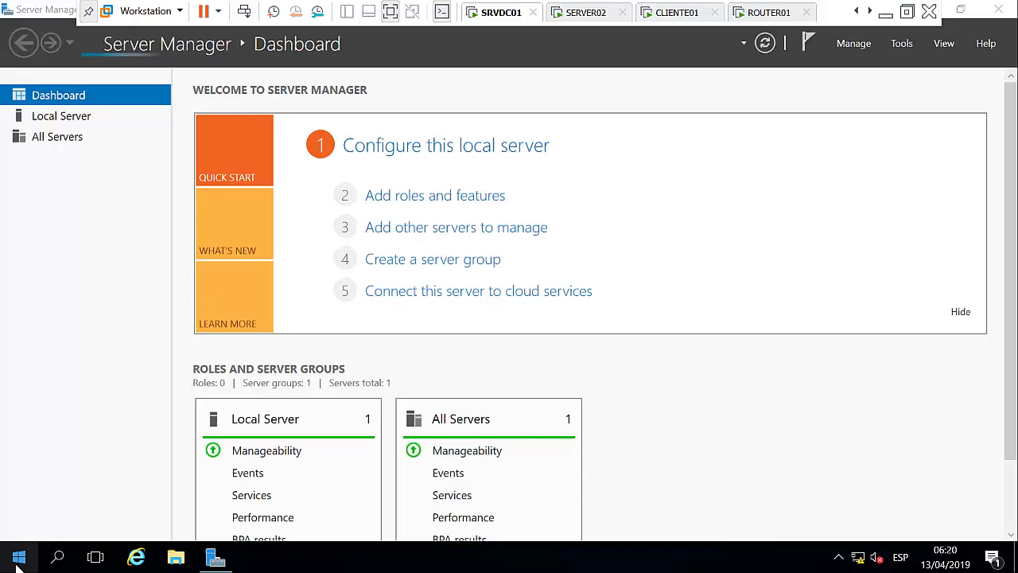
In Command Prompt, ping datacenter.com (200.200.100.50) and confirm SRVDC01 holds all five FSMO roles.
{"action": "right_click", "coordinate": [18, 561]}
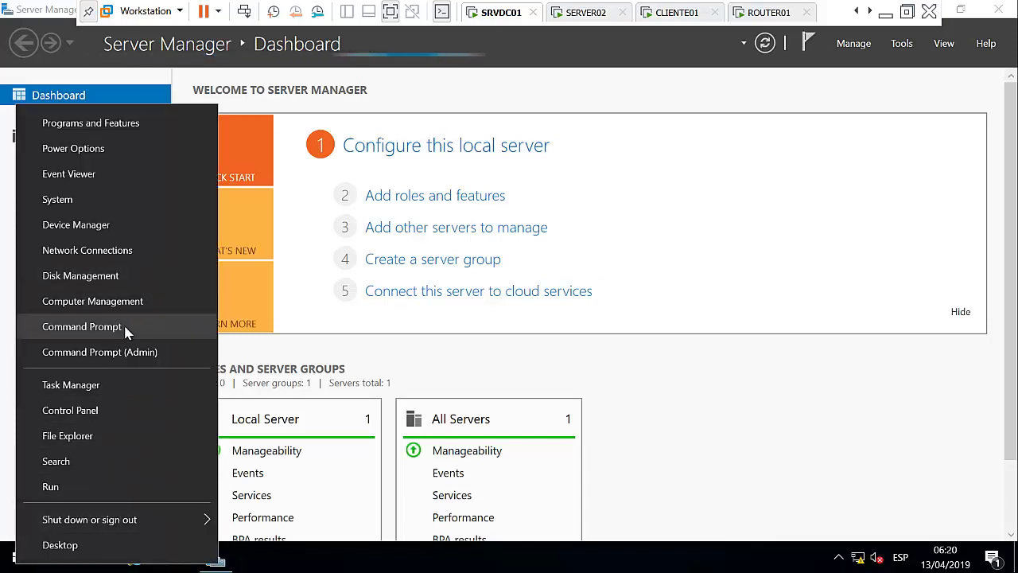
{"action": "left_click", "coordinate": [123, 325]}
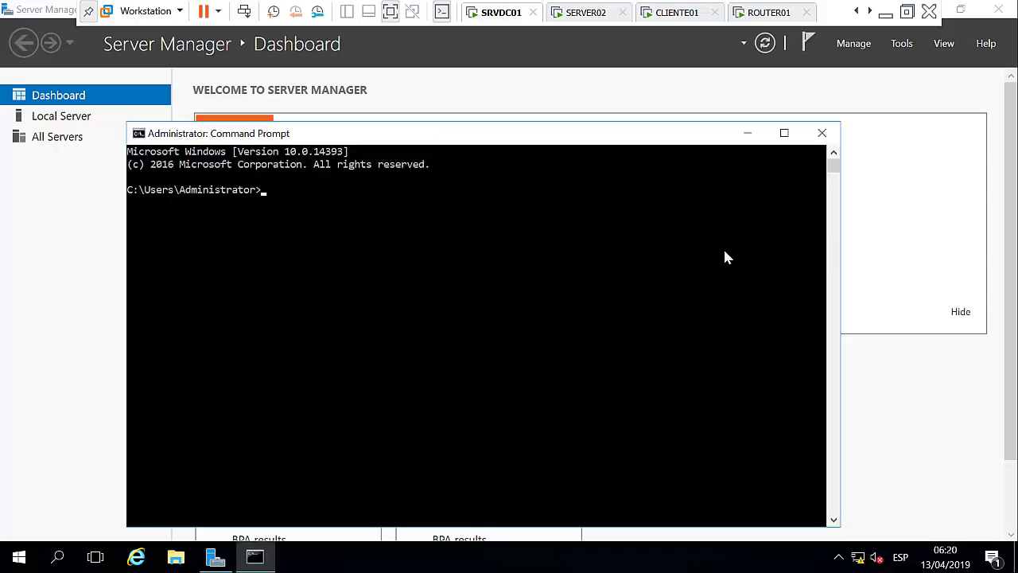
{"action": "type", "text": "ping "}
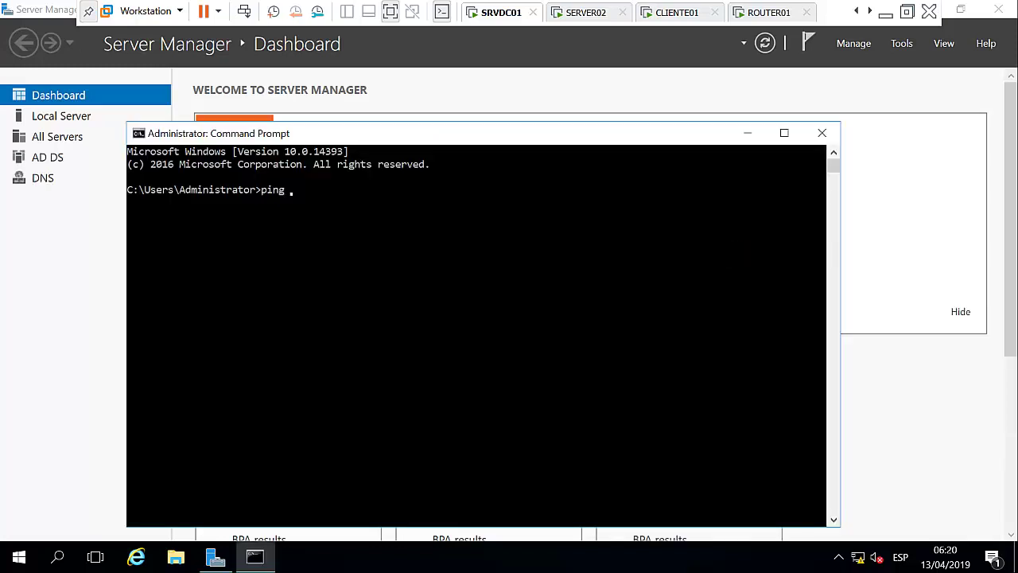
{"action": "type", "text": "datacenter"}
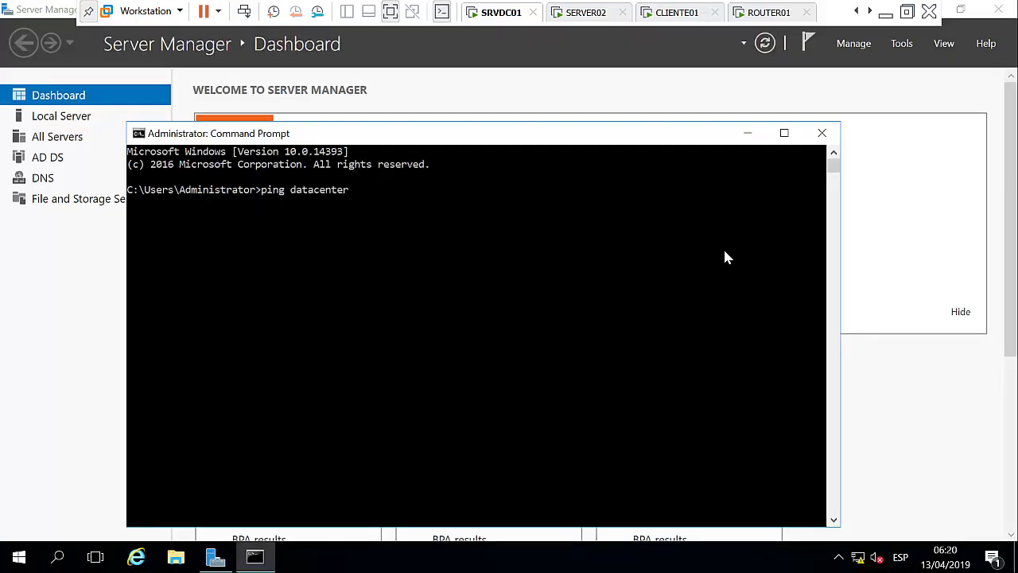
{"action": "type", "text": ".com"}
{"action": "key", "text": "Return"}
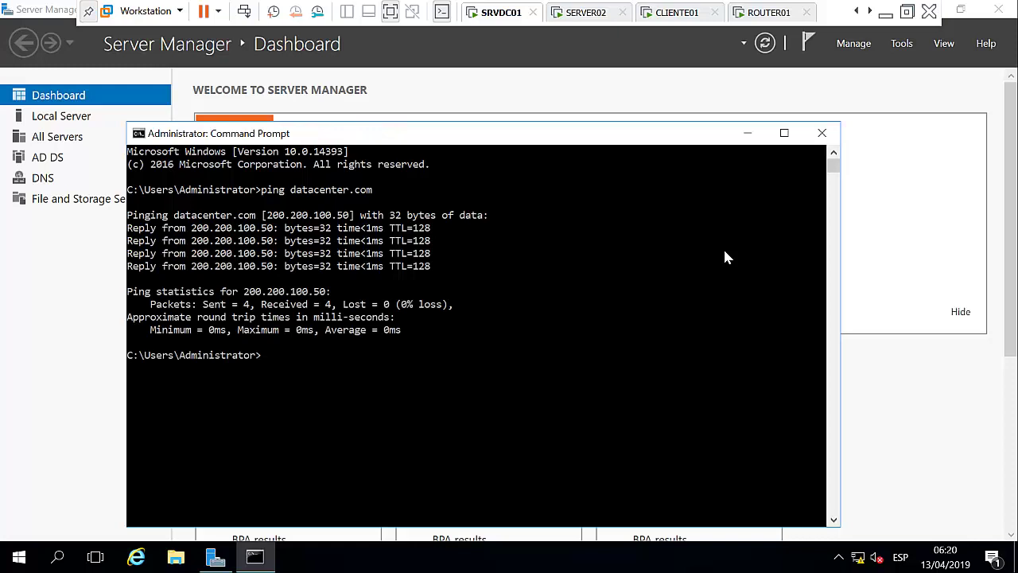
{"action": "type", "text": "netdom query fsmo"}
{"action": "key", "text": "Return"}
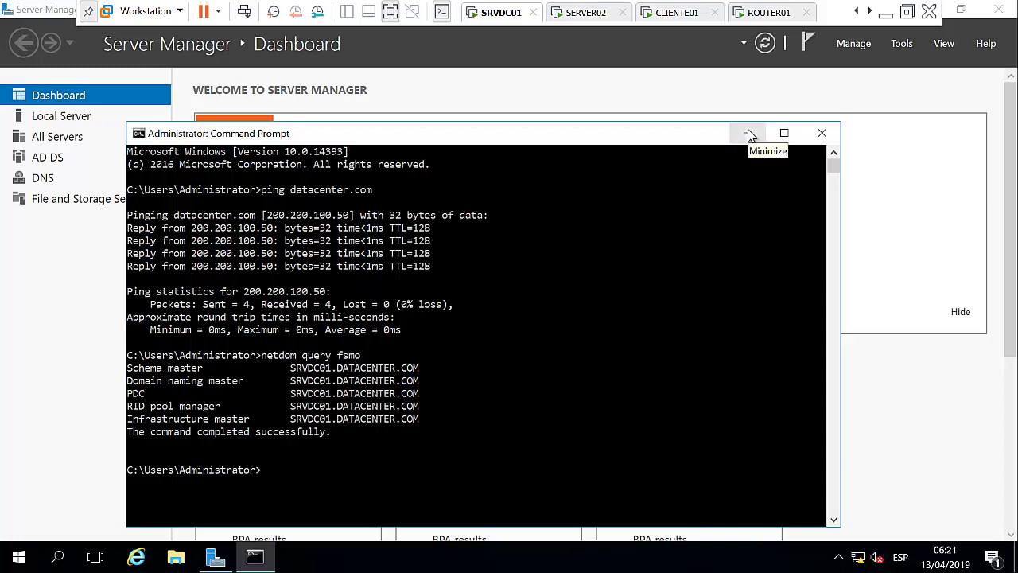
Review SRVDC01's Ethernet0 IPv4 settings (200.200.100.50, DNS 127.0.0.1) and close them unchanged.
{"action": "left_click", "coordinate": [751, 134]}
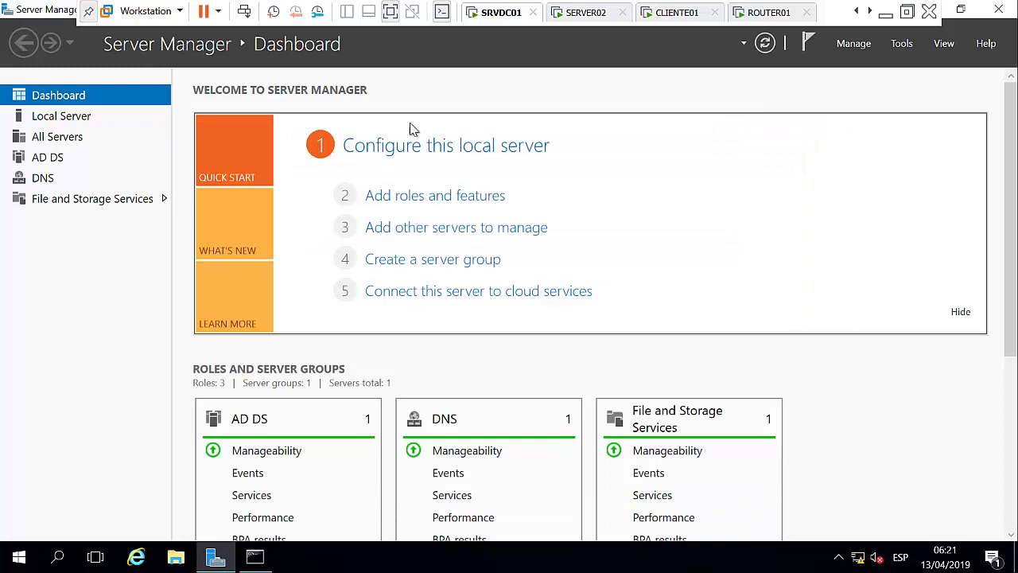
{"action": "left_click", "coordinate": [72, 116]}
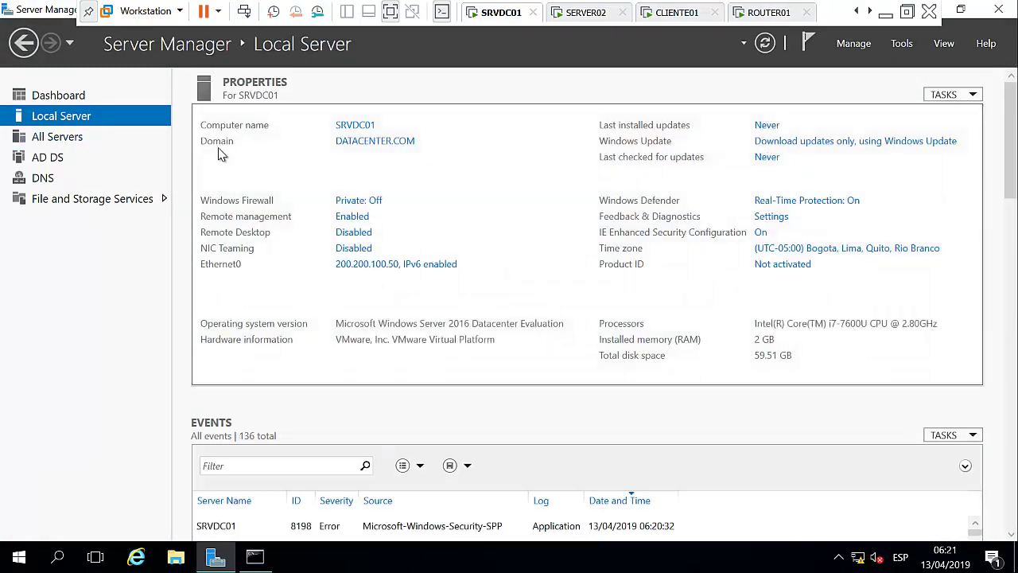
{"action": "left_click", "coordinate": [407, 264]}
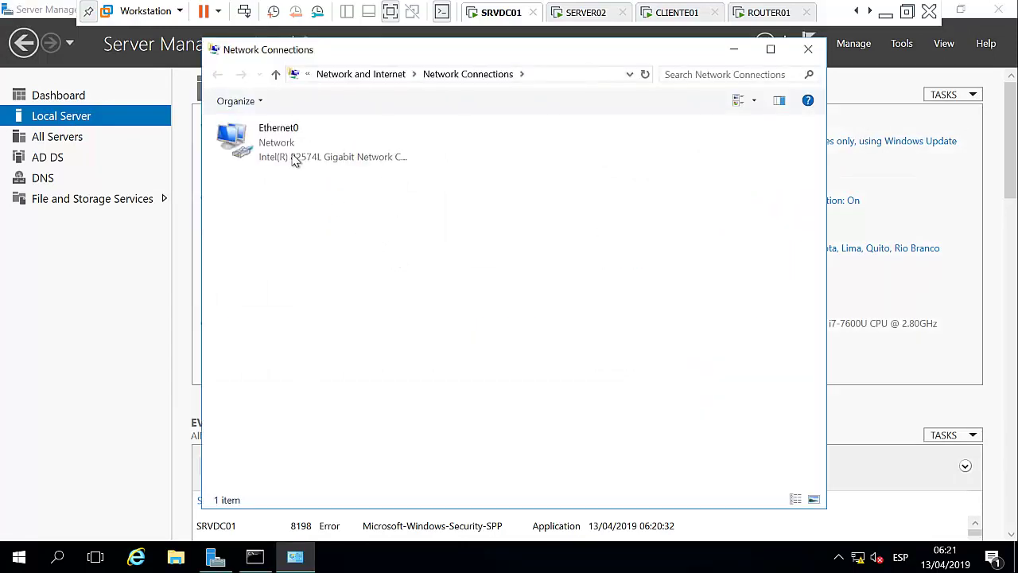
{"action": "right_click", "coordinate": [287, 148]}
{"action": "left_click", "coordinate": [322, 297]}
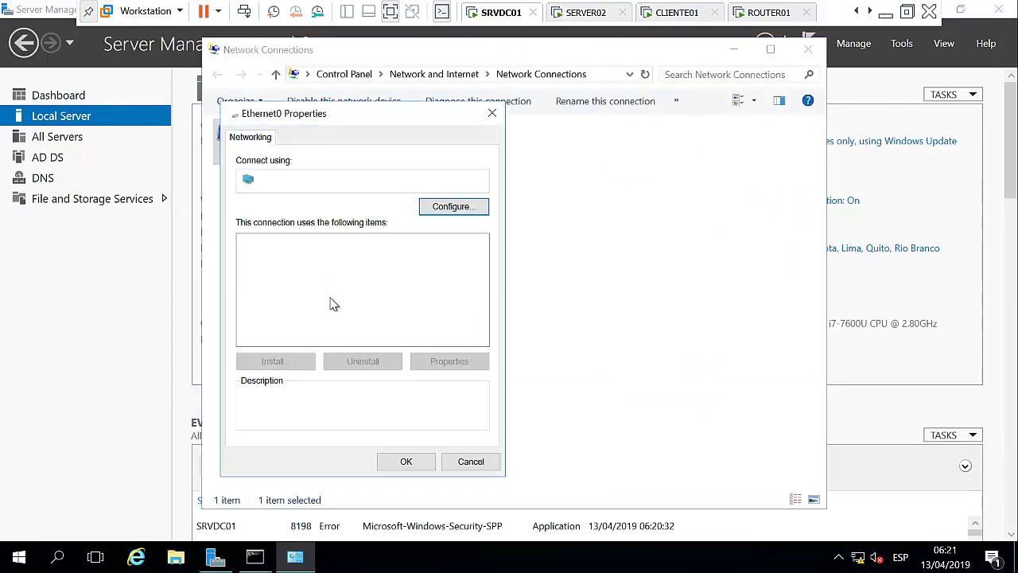
{"action": "double_click", "coordinate": [388, 281]}
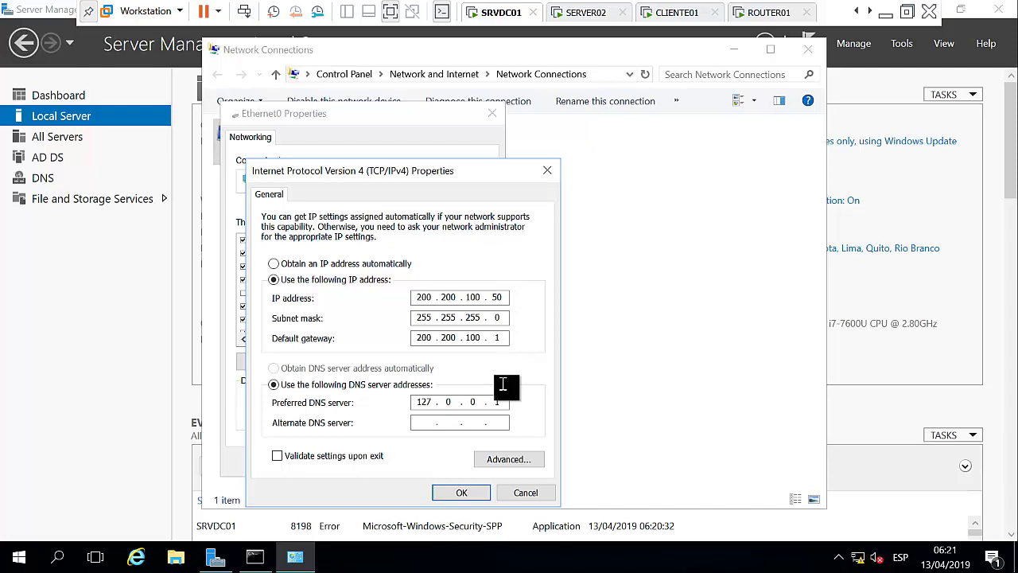
{"action": "left_click", "coordinate": [462, 494]}
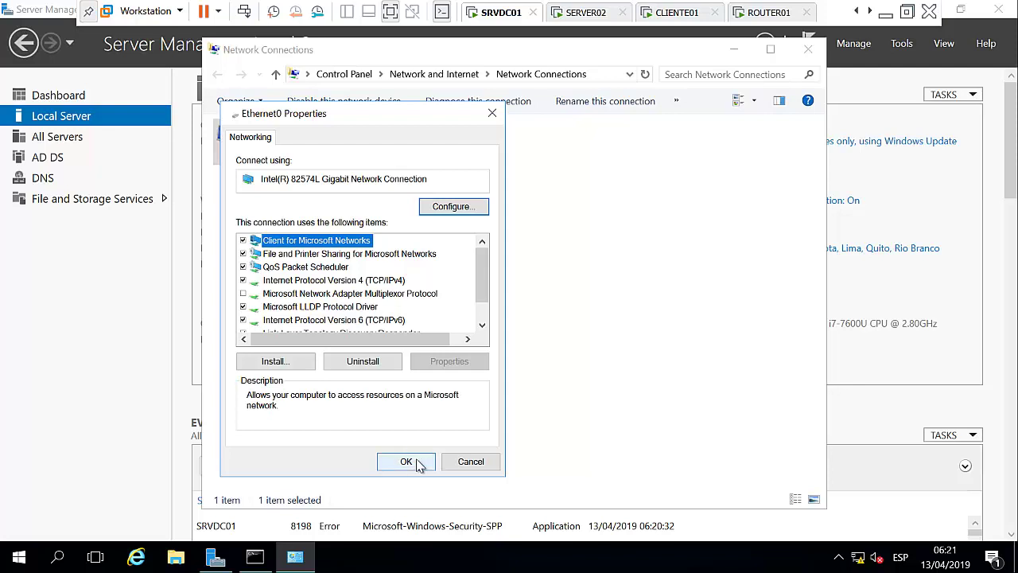
{"action": "left_click", "coordinate": [415, 465]}
{"action": "left_click", "coordinate": [808, 50]}
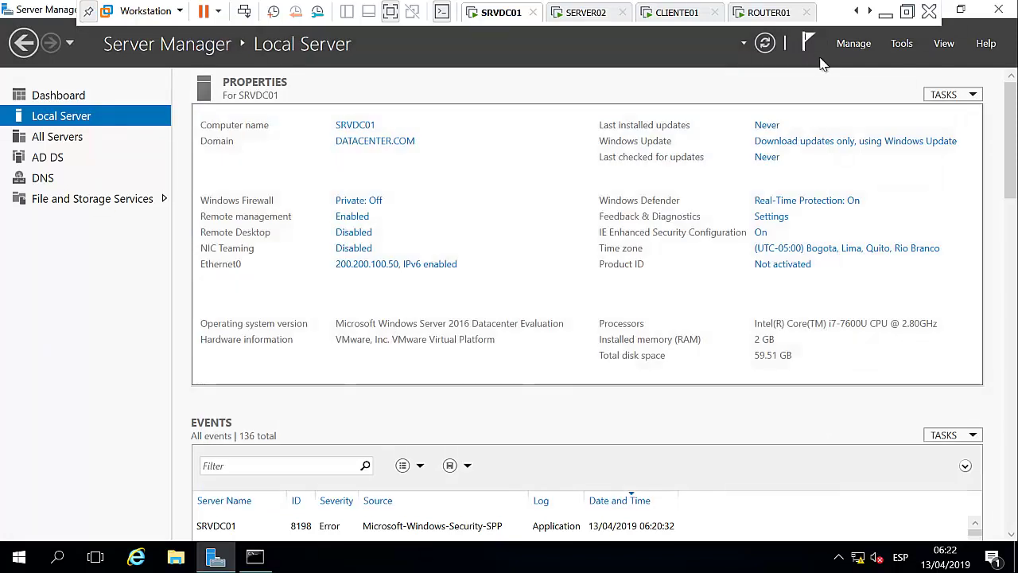
In DNS Manager, review DATACENTER.COM's host records under SRVDC01, then view the empty Reverse Lookup Zones.
{"action": "left_click", "coordinate": [902, 45]}
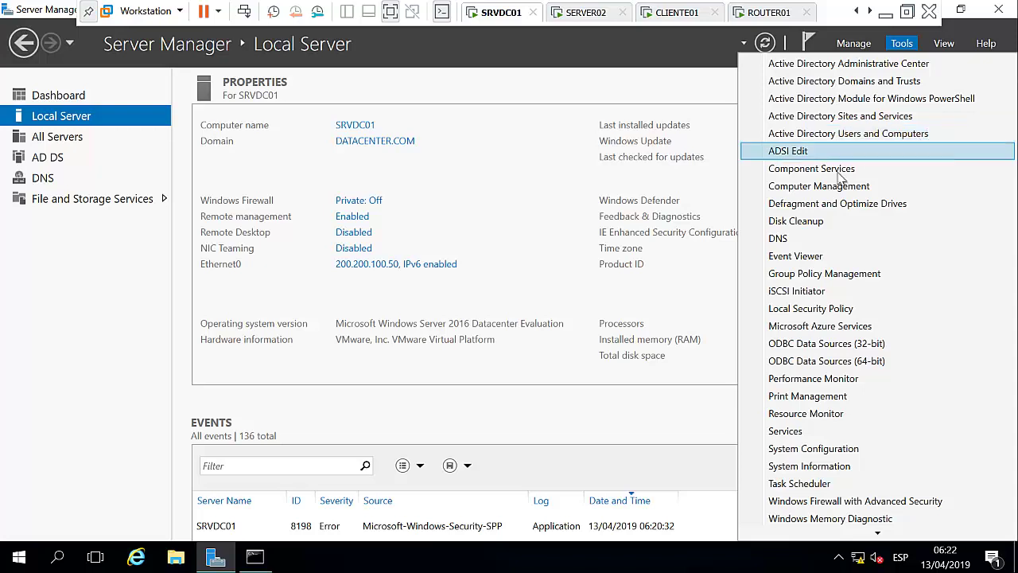
{"action": "left_click", "coordinate": [807, 240]}
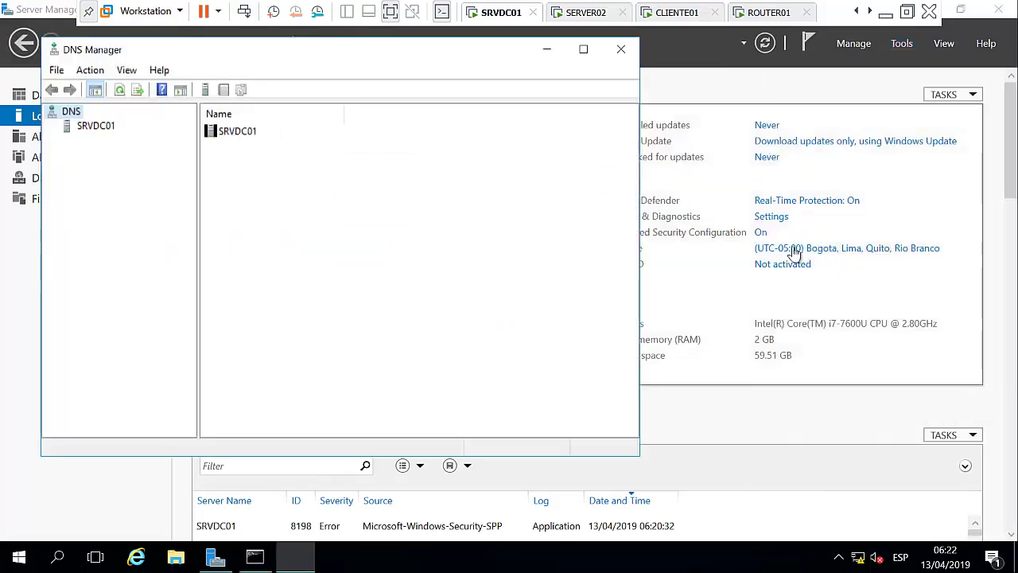
{"action": "left_click", "coordinate": [69, 128]}
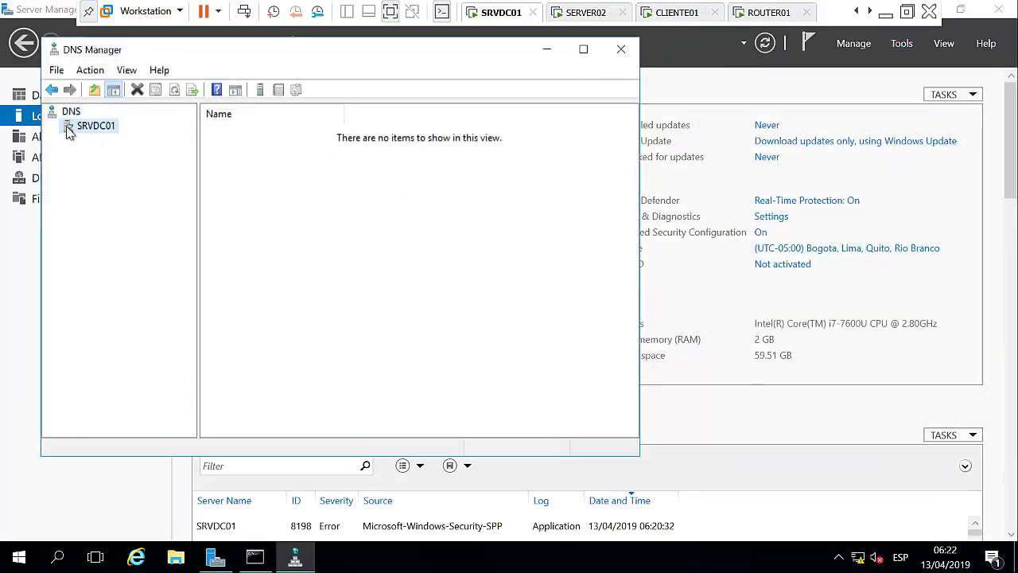
{"action": "left_click", "coordinate": [51, 127]}
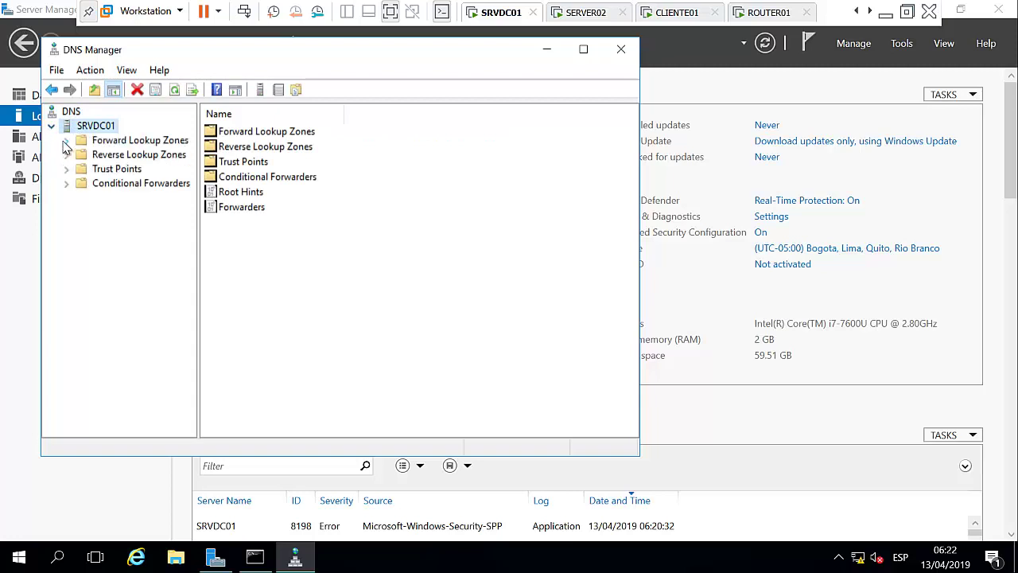
{"action": "left_click", "coordinate": [67, 142]}
{"action": "left_click", "coordinate": [167, 169]}
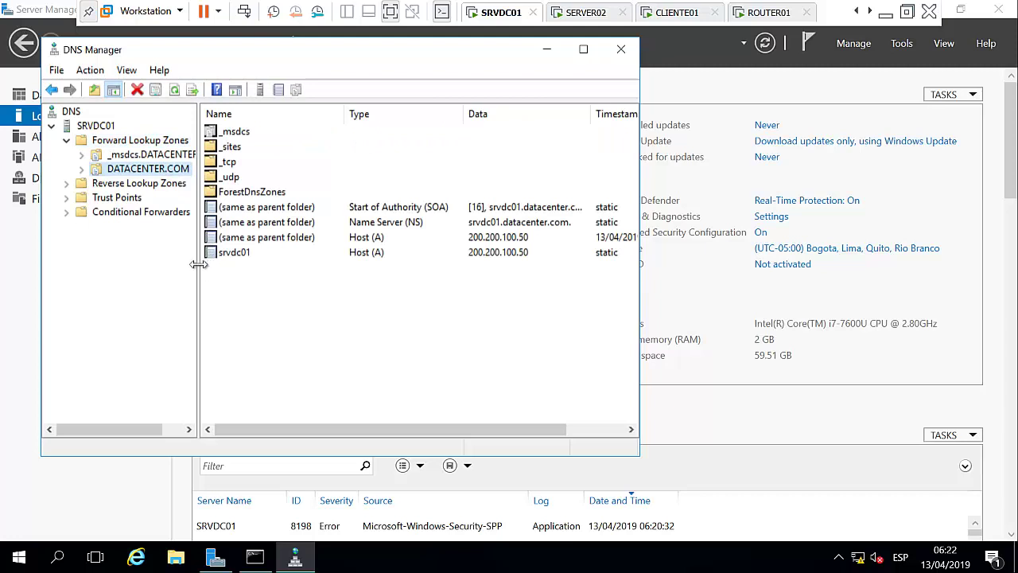
{"action": "left_click_drag", "start_coordinate": [204, 265], "coordinate": [215, 265]}
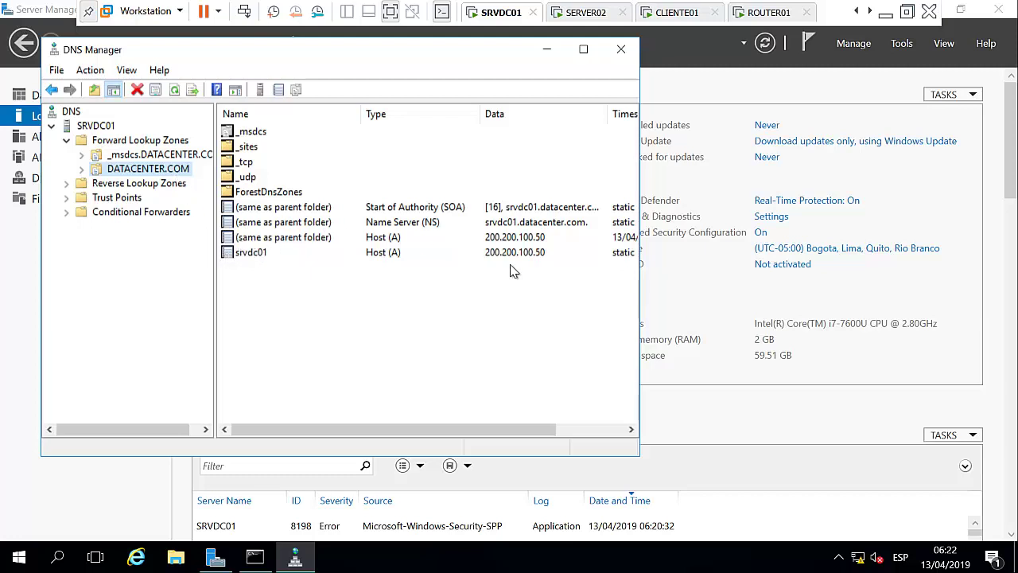
{"action": "left_click", "coordinate": [137, 183]}
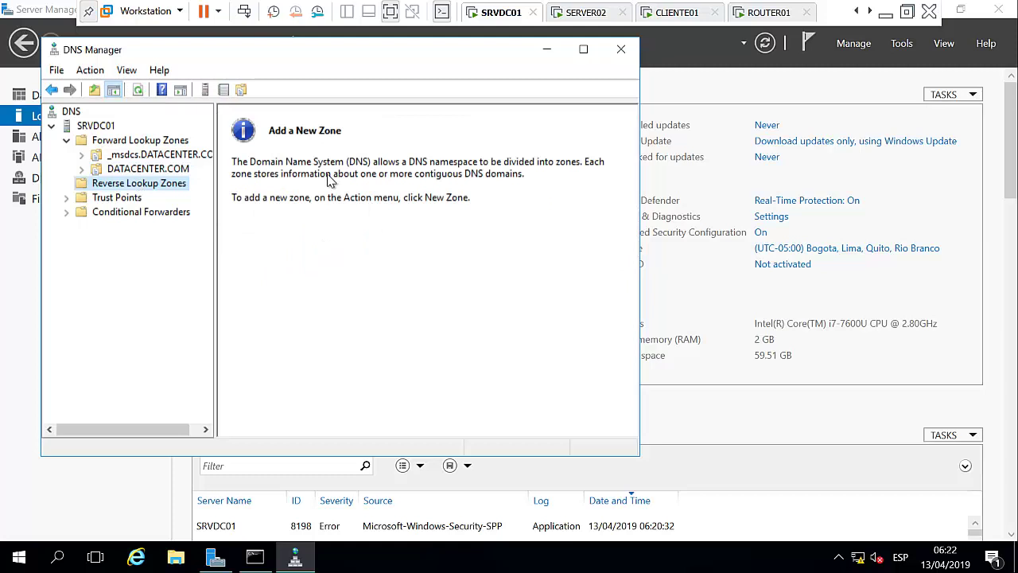
Create an AD-integrated, domain-replicated IPv4 reverse zone for network ID 200.200.100.
{"action": "right_click", "coordinate": [158, 186]}
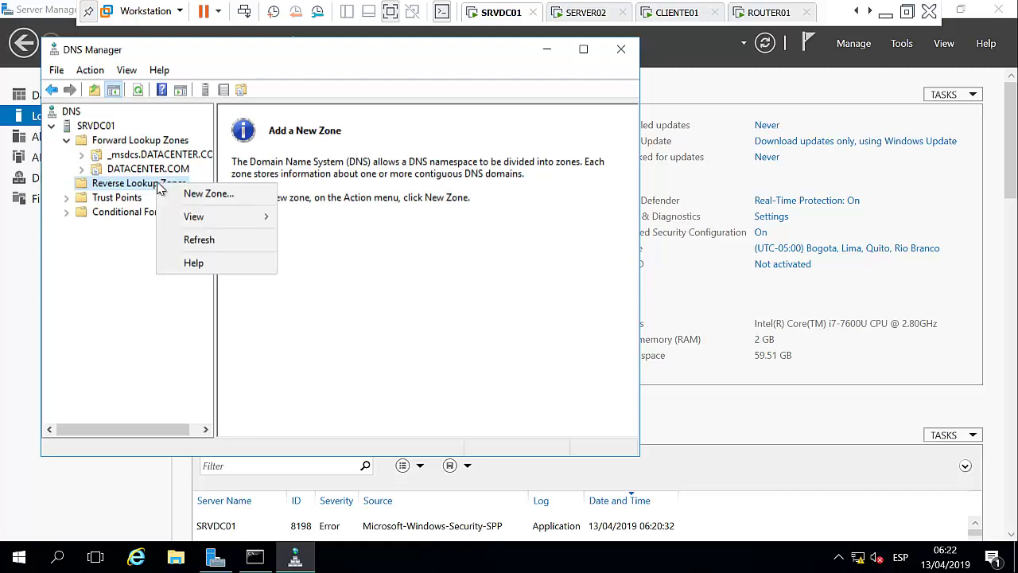
{"action": "left_click", "coordinate": [225, 194]}
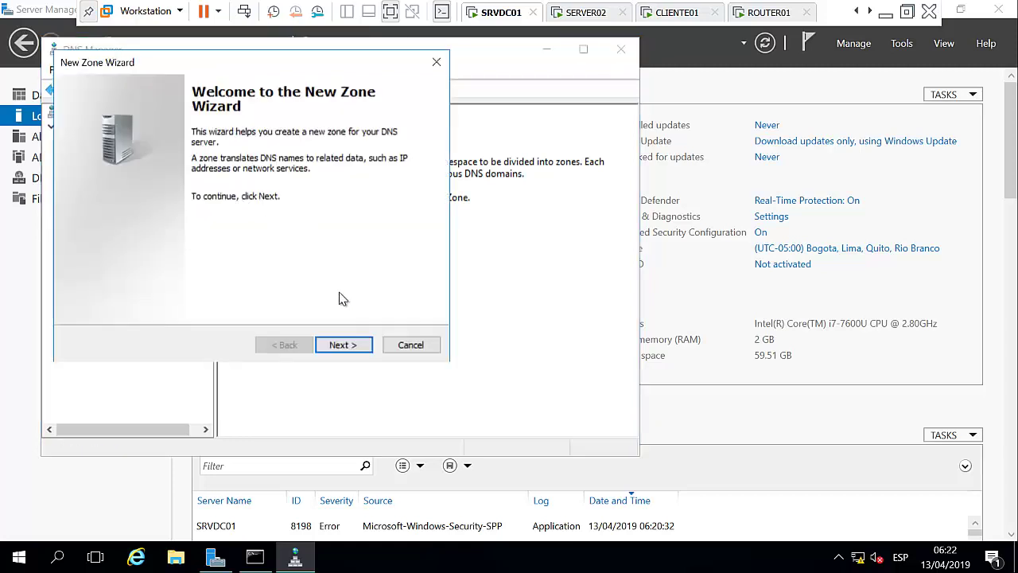
{"action": "left_click", "coordinate": [341, 344]}
{"action": "left_click_drag", "start_coordinate": [311, 67], "coordinate": [546, 72]}
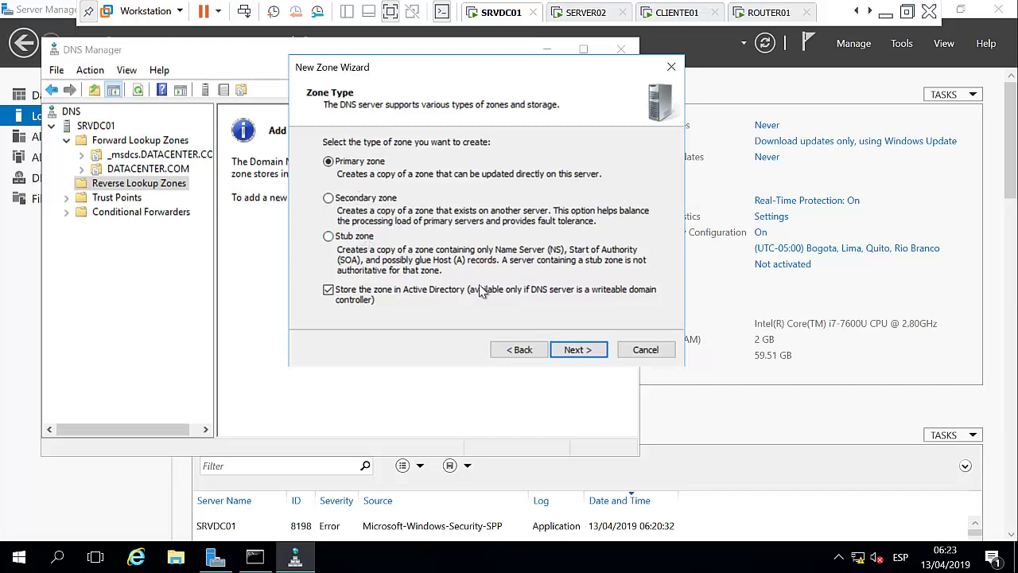
{"action": "left_click", "coordinate": [573, 357]}
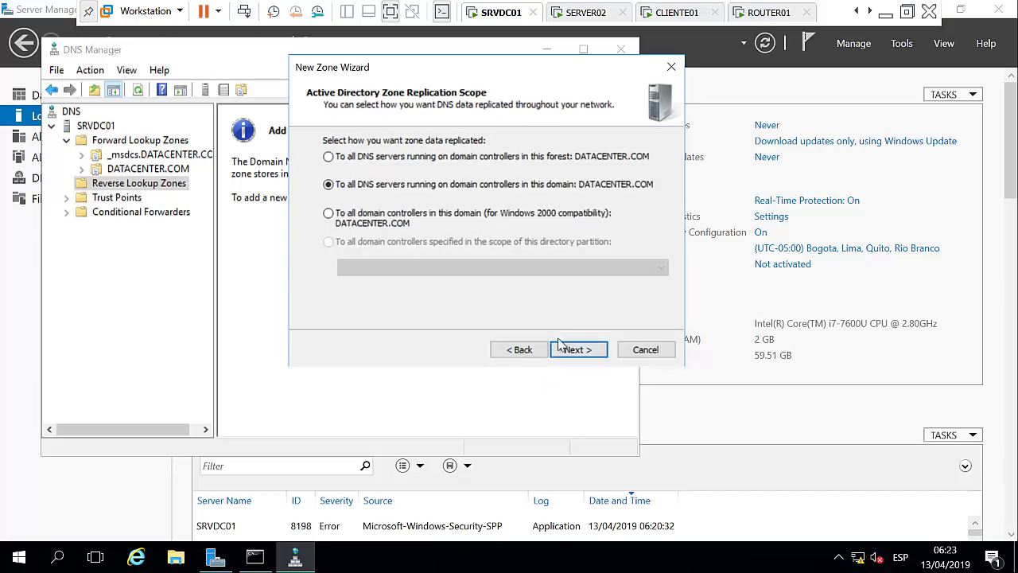
{"action": "left_click", "coordinate": [569, 353]}
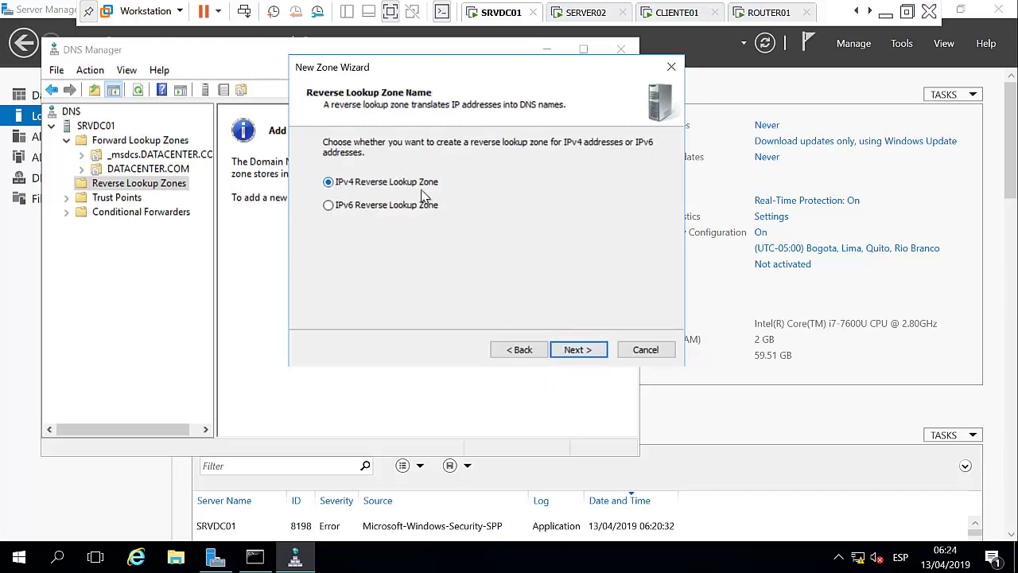
{"action": "left_click", "coordinate": [575, 350]}
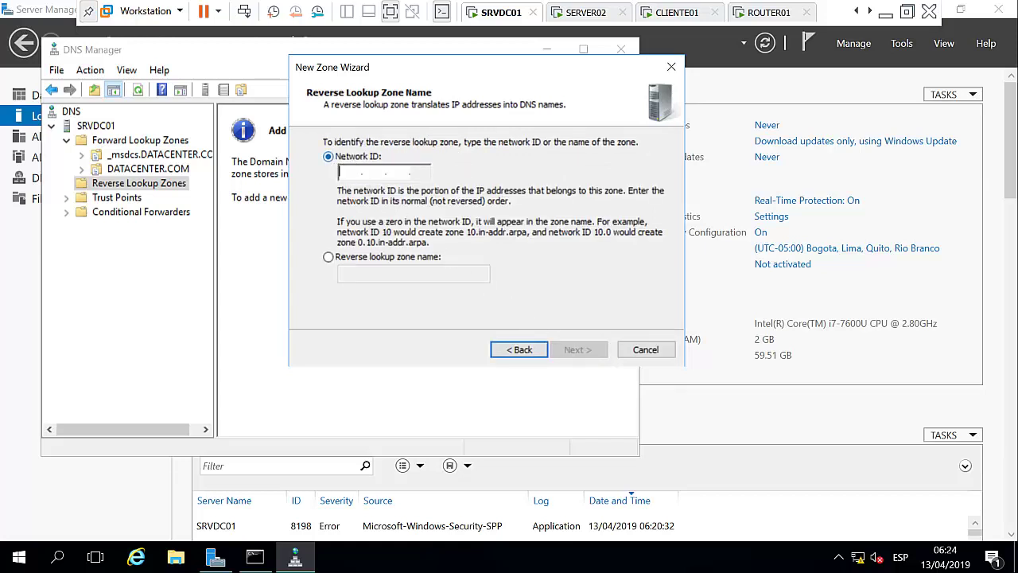
{"action": "type", "text": "200.200.100 ."}
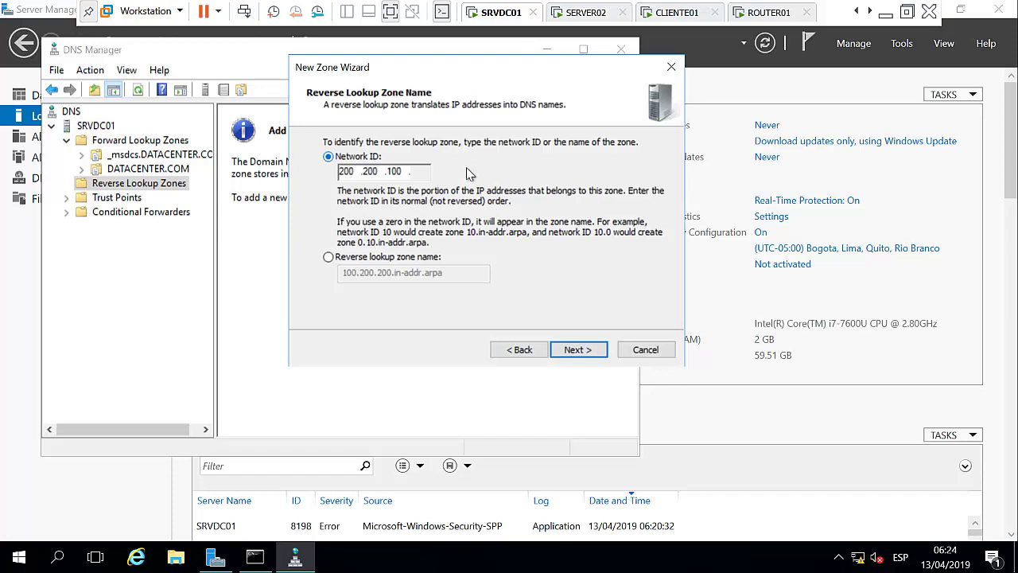
{"action": "left_click", "coordinate": [576, 350]}
{"action": "left_click", "coordinate": [572, 352]}
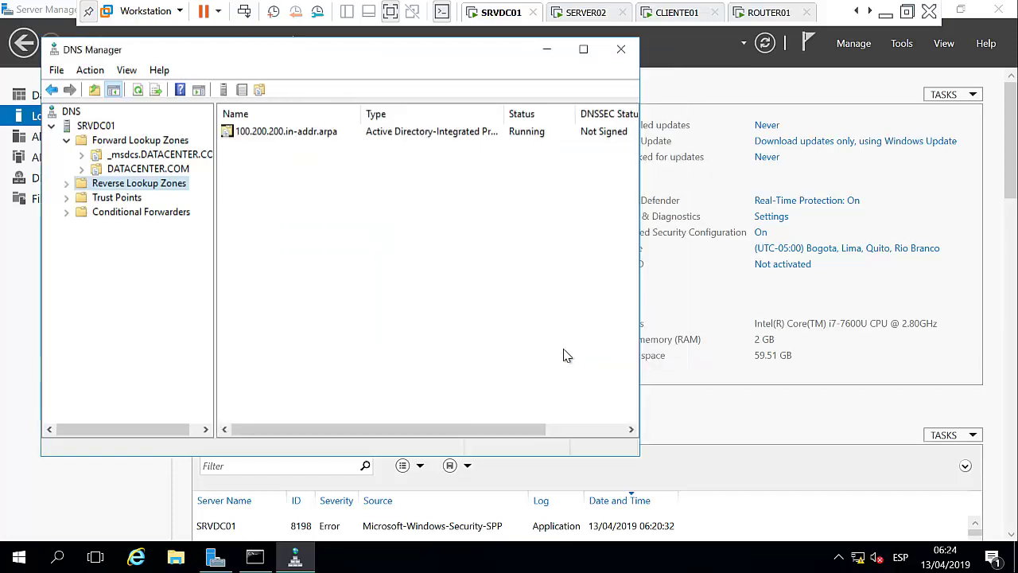
{"action": "left_click", "coordinate": [66, 184]}
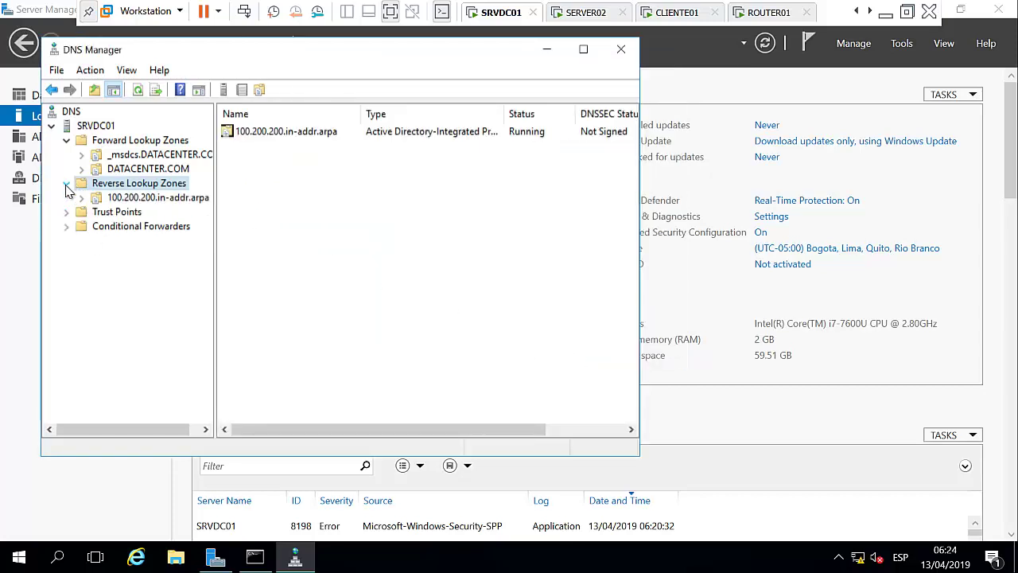
Create a second AD-integrated IPv4 reverse zone for network ID 10.10.10.
{"action": "right_click", "coordinate": [174, 184]}
{"action": "left_click", "coordinate": [234, 201]}
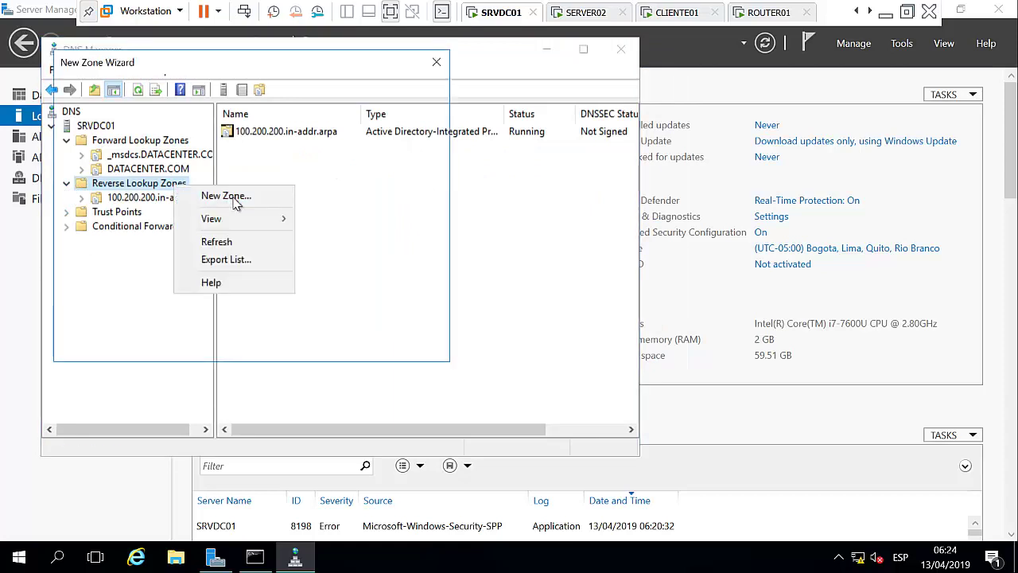
{"action": "left_click", "coordinate": [367, 347]}
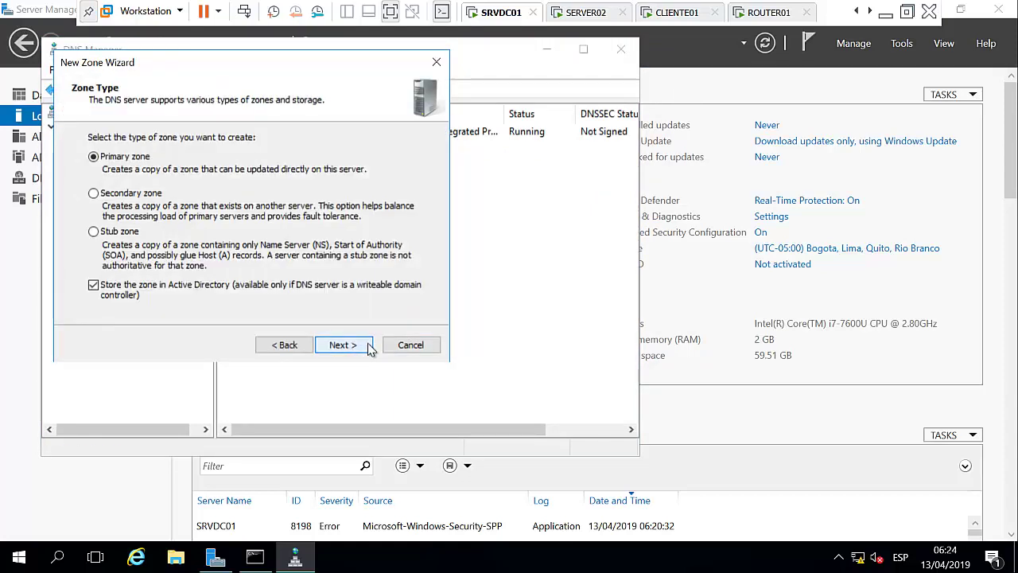
{"action": "left_click", "coordinate": [369, 347]}
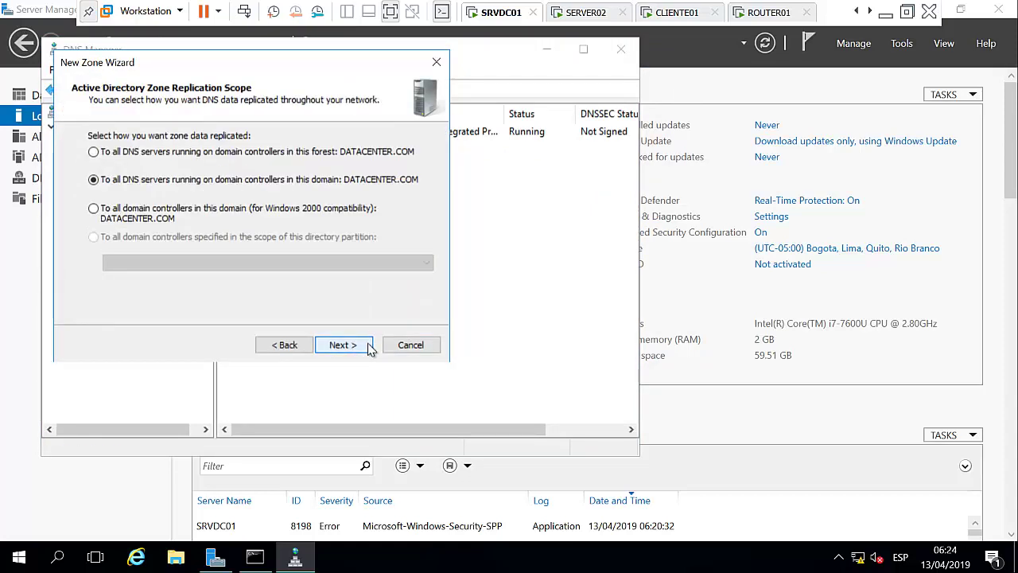
{"action": "left_click", "coordinate": [369, 348]}
{"action": "left_click", "coordinate": [368, 348]}
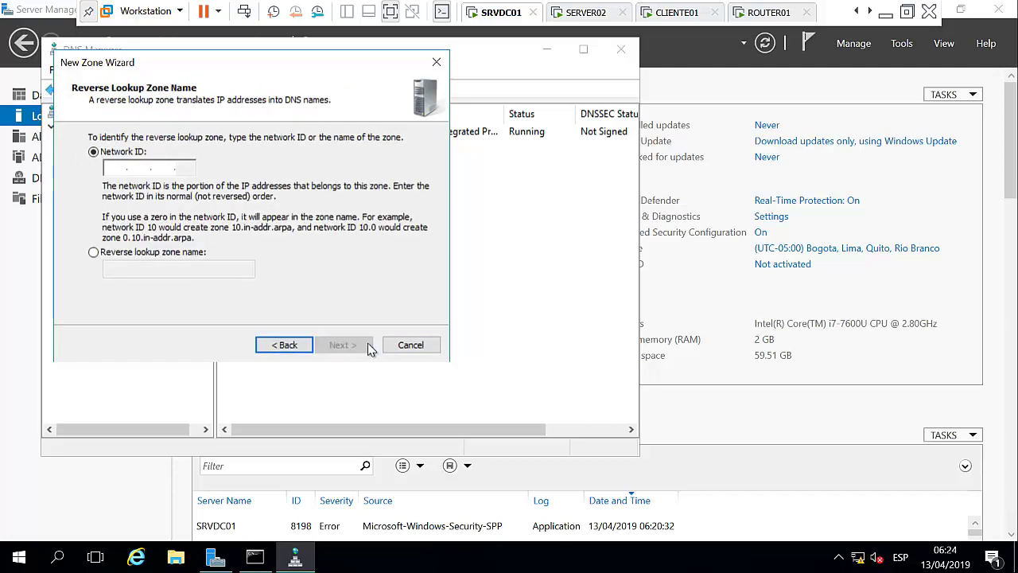
{"action": "left_click", "coordinate": [110, 167]}
{"action": "type", "text": "10.10.10"}
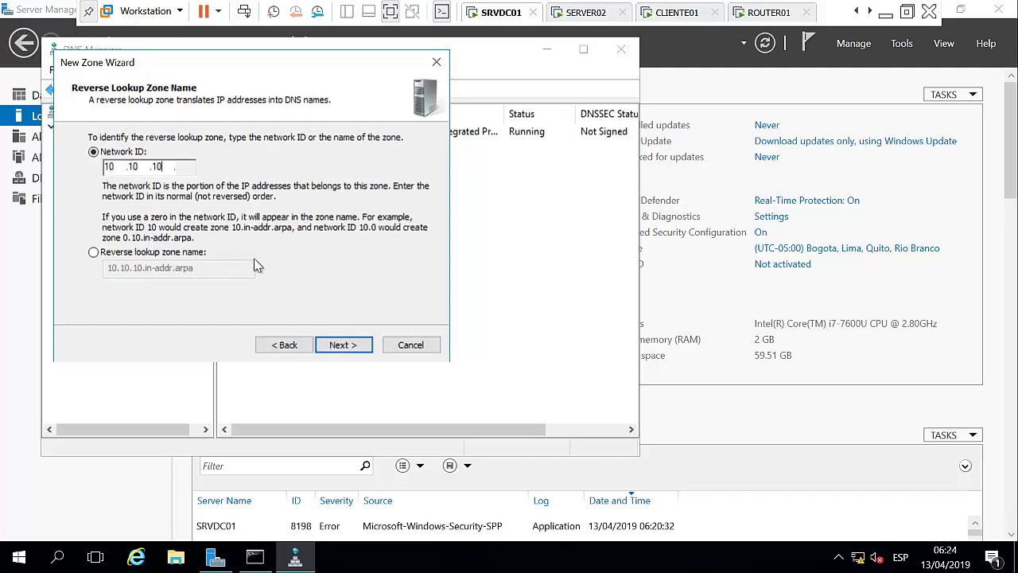
{"action": "left_click", "coordinate": [343, 344]}
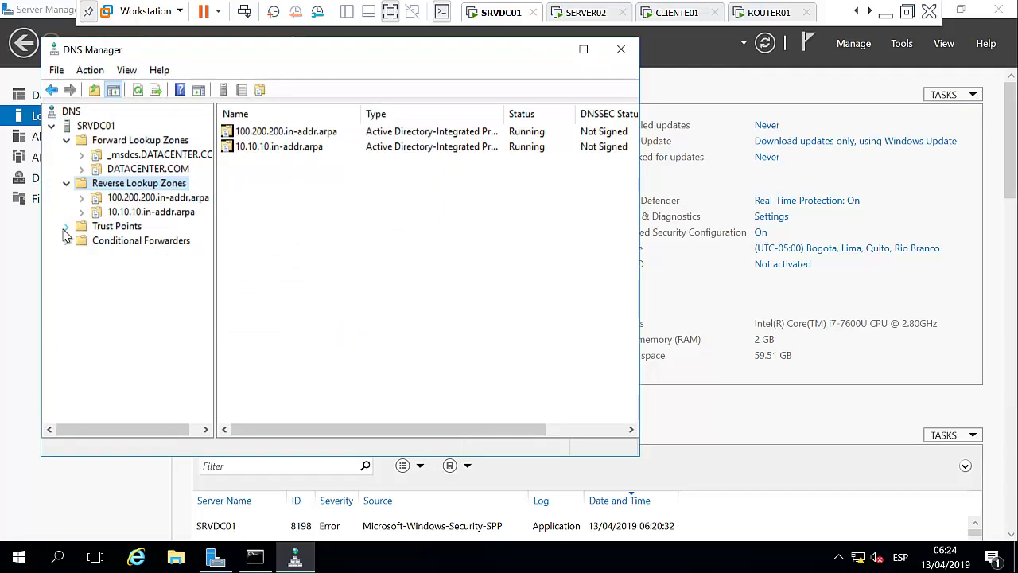
Check the 100.200.200.in-addr.arpa zone and srvdc01's host record address in DATACENTER.COM.
{"action": "left_click", "coordinate": [154, 198]}
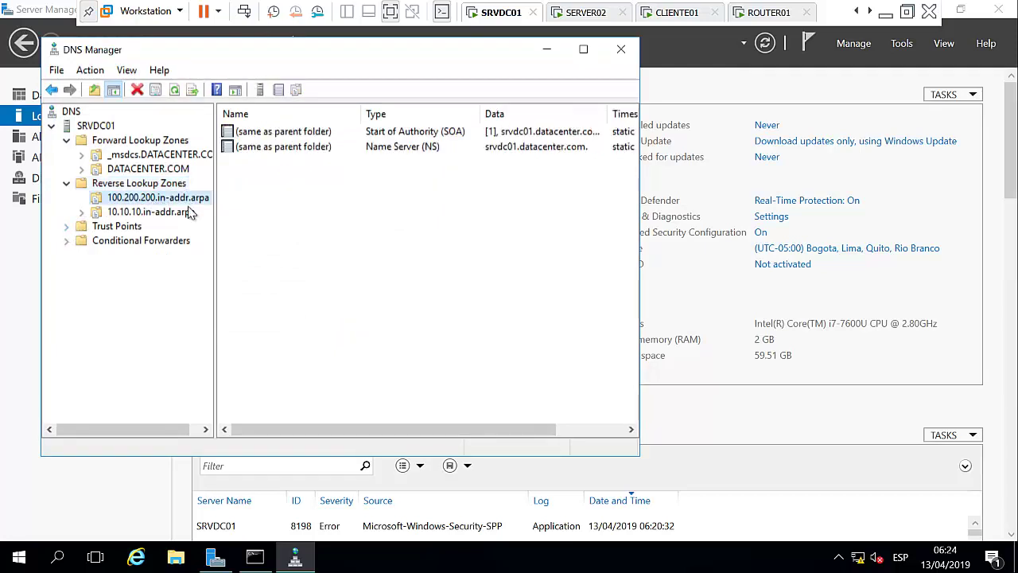
{"action": "right_click", "coordinate": [295, 171]}
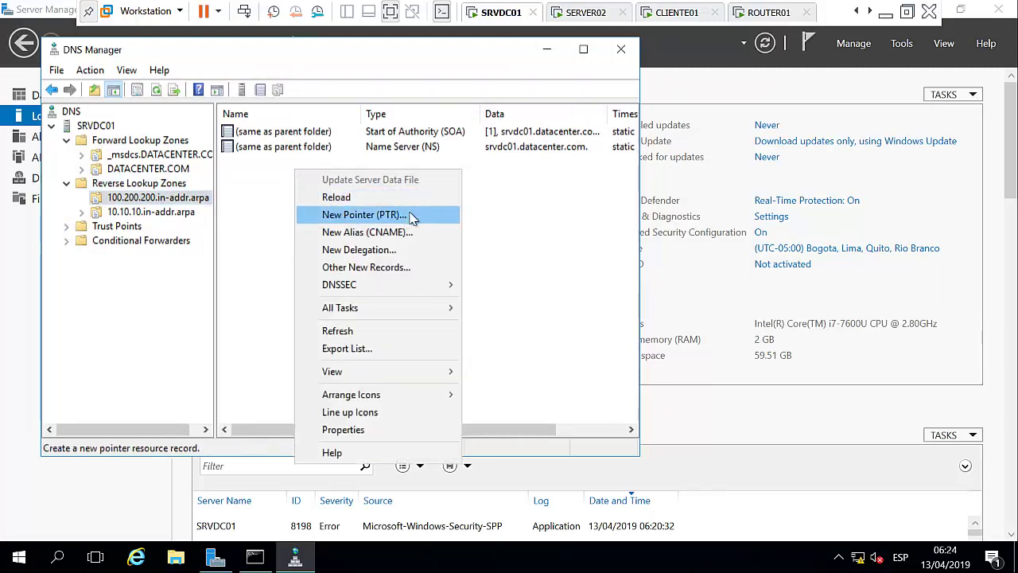
{"action": "left_click", "coordinate": [181, 168]}
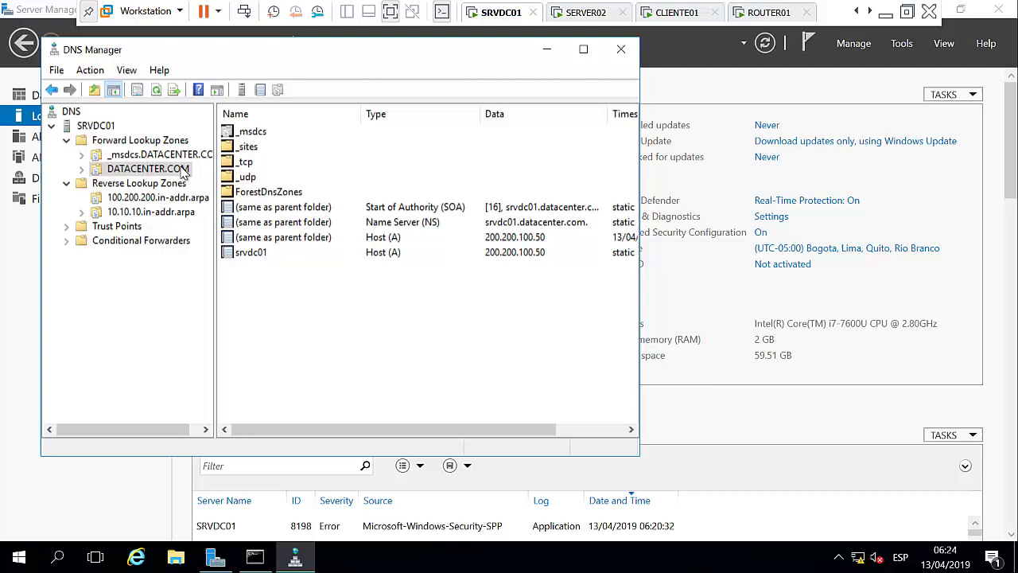
{"action": "left_click", "coordinate": [322, 253]}
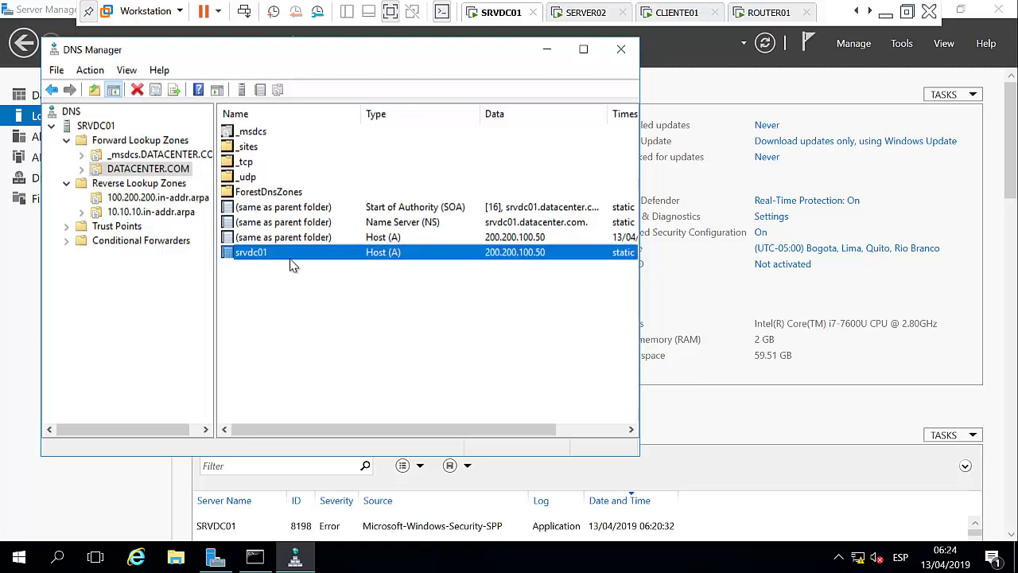
{"action": "left_click", "coordinate": [164, 199]}
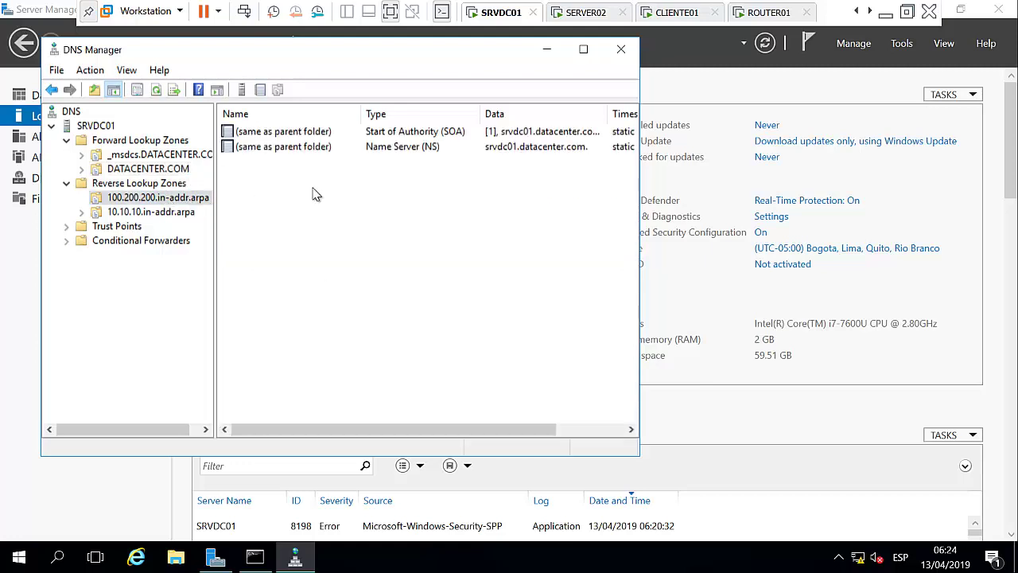
Start a new PTR record in 100.200.200.in-addr.arpa for IP 200.200.100.50.
{"action": "right_click", "coordinate": [278, 182]}
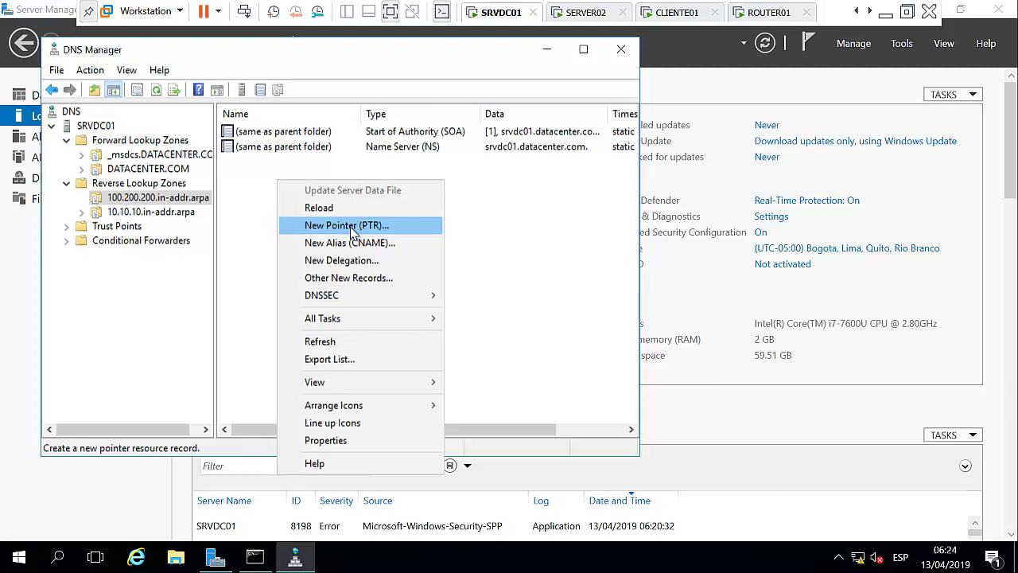
{"action": "left_click", "coordinate": [347, 225]}
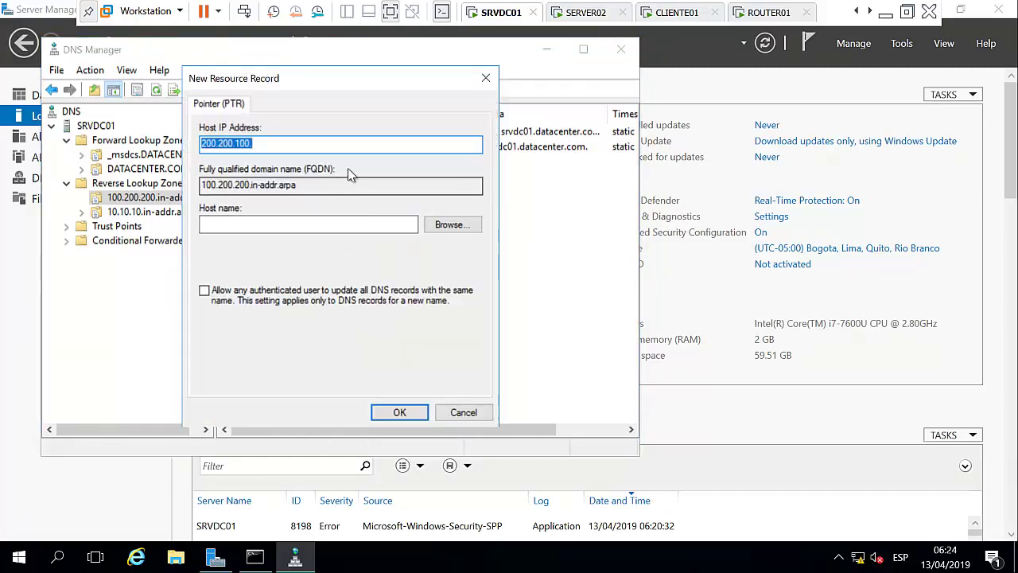
{"action": "left_click", "coordinate": [352, 147]}
{"action": "type", "text": "50"}
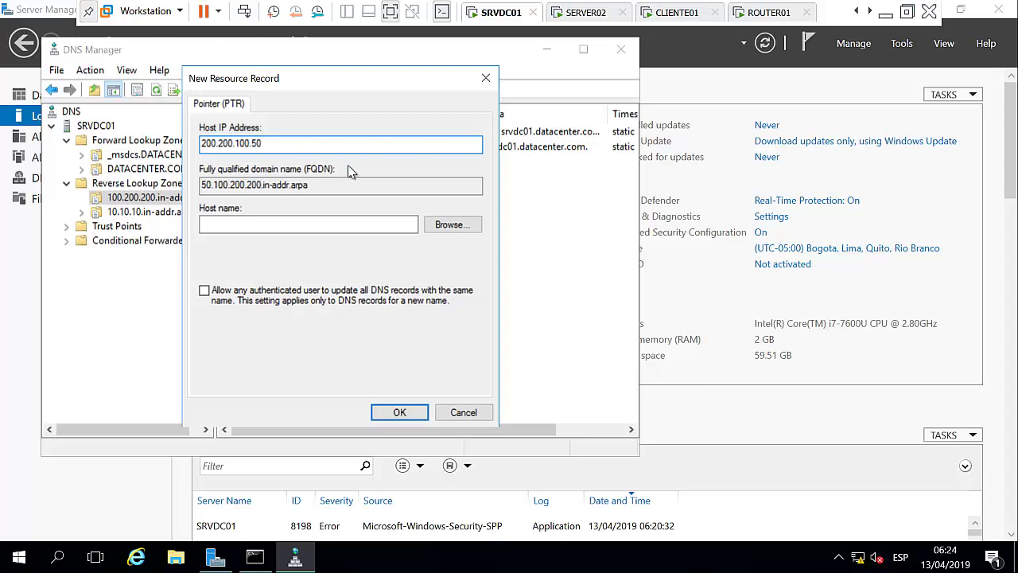
{"action": "left_click", "coordinate": [332, 224]}
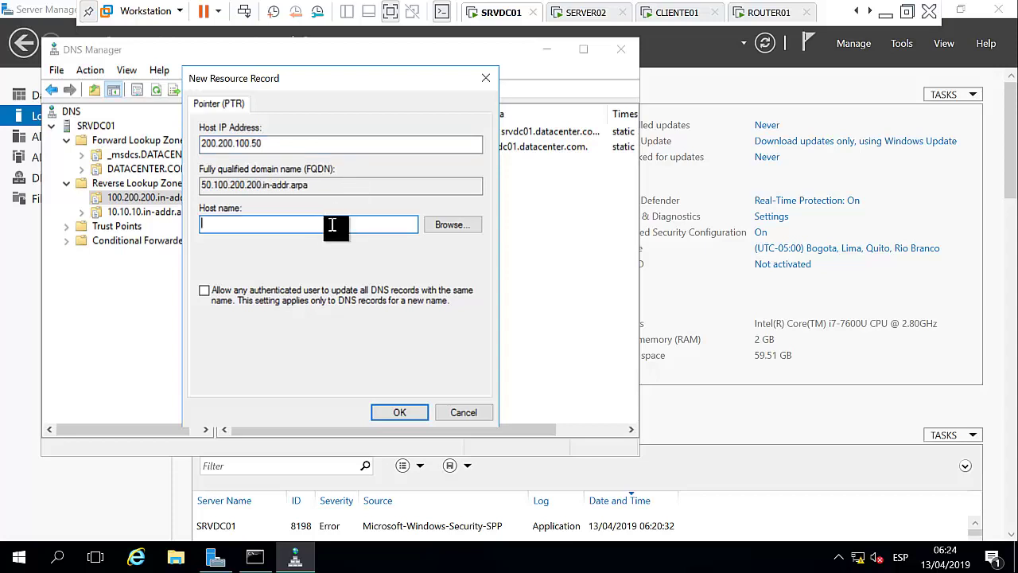
Point the PTR record to srvdc01.DATACENTER.COM, allow authenticated updates, create it, and verify.
{"action": "left_click", "coordinate": [446, 225]}
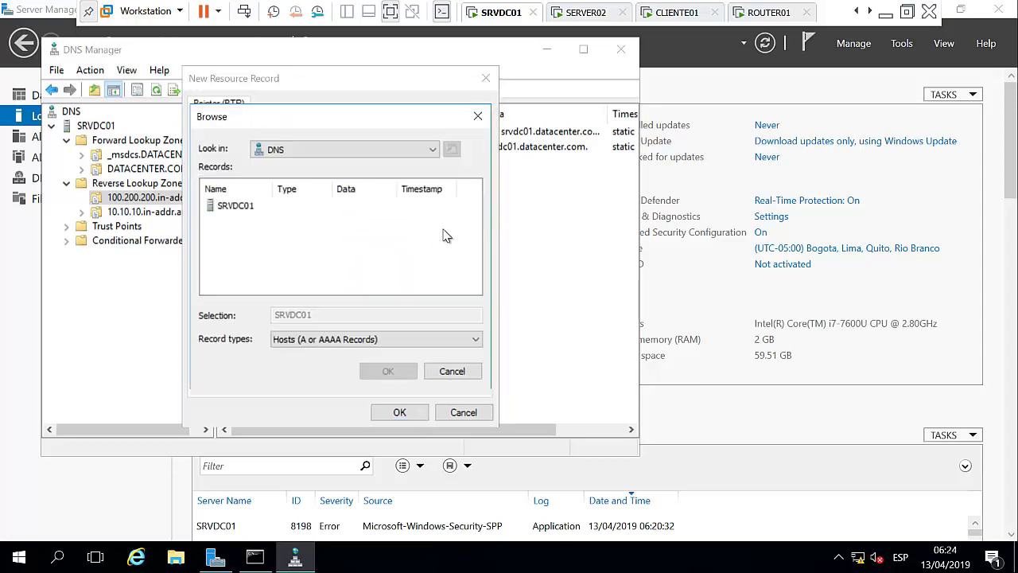
{"action": "left_click", "coordinate": [241, 206]}
{"action": "double_click", "coordinate": [240, 206]}
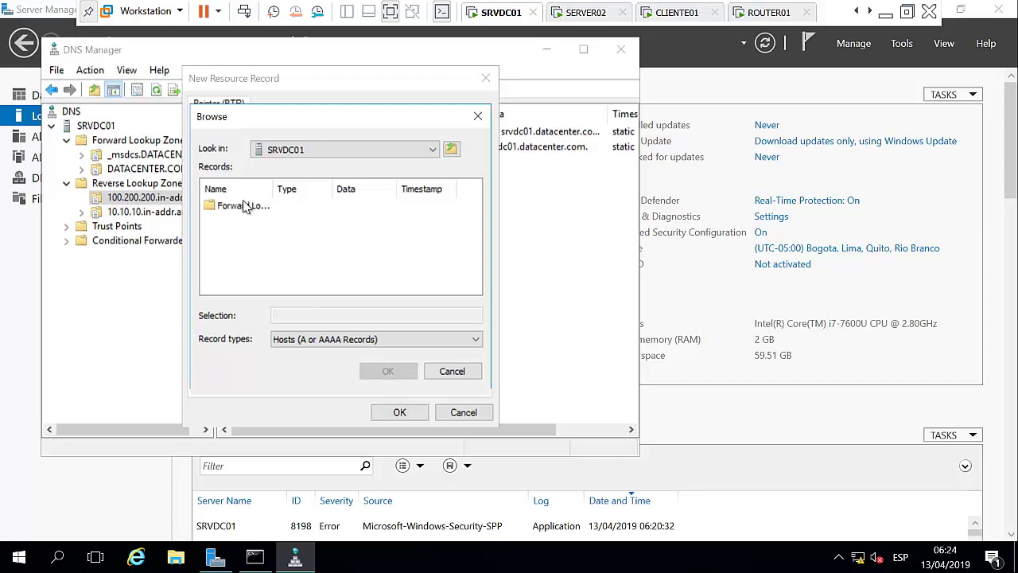
{"action": "left_click_drag", "start_coordinate": [294, 185], "coordinate": [316, 185]}
{"action": "double_click", "coordinate": [290, 206]}
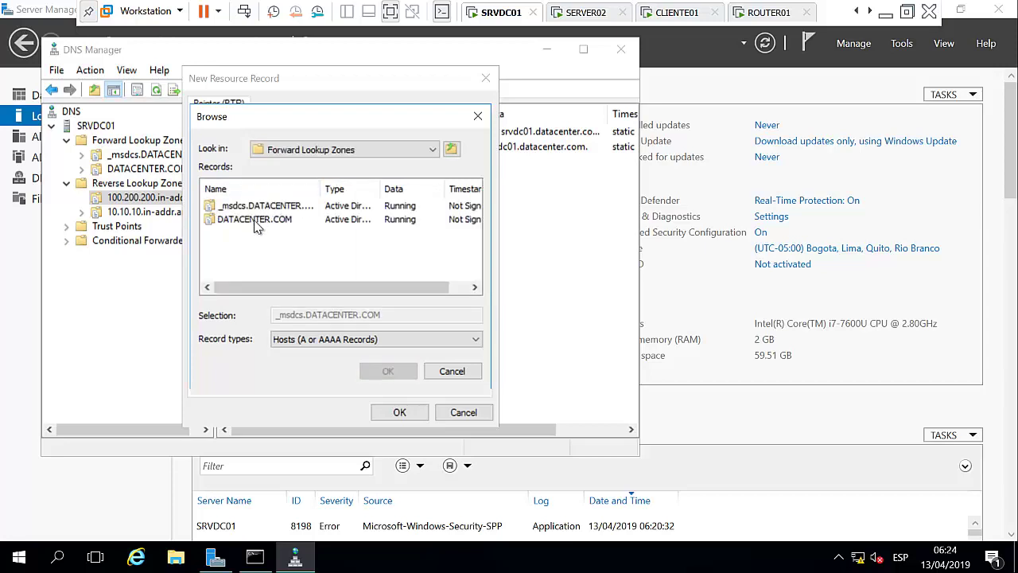
{"action": "double_click", "coordinate": [255, 219]}
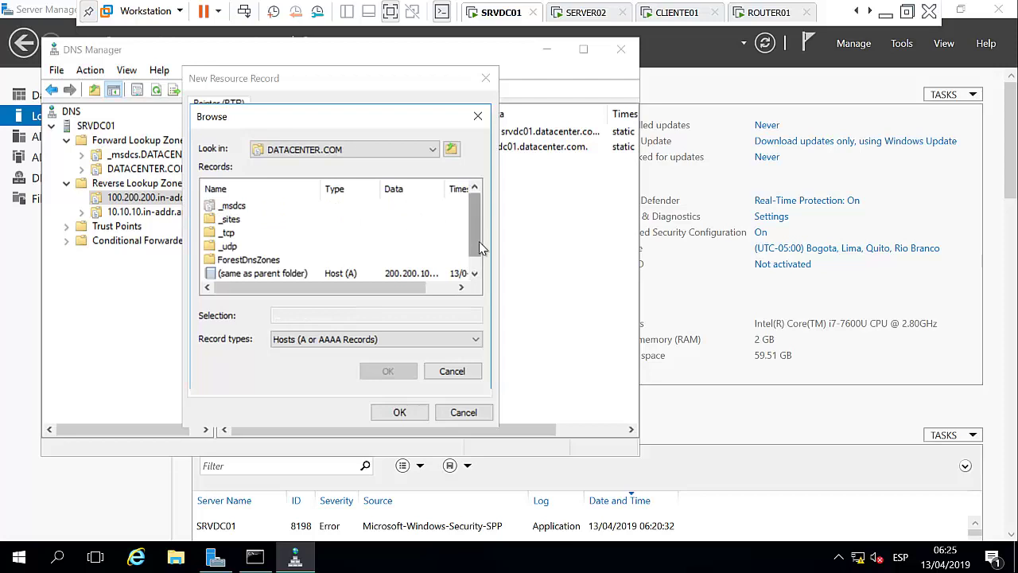
{"action": "scroll", "coordinate": [478, 243], "scroll_direction": "down", "scroll_amount": 1}
{"action": "left_click", "coordinate": [239, 274]}
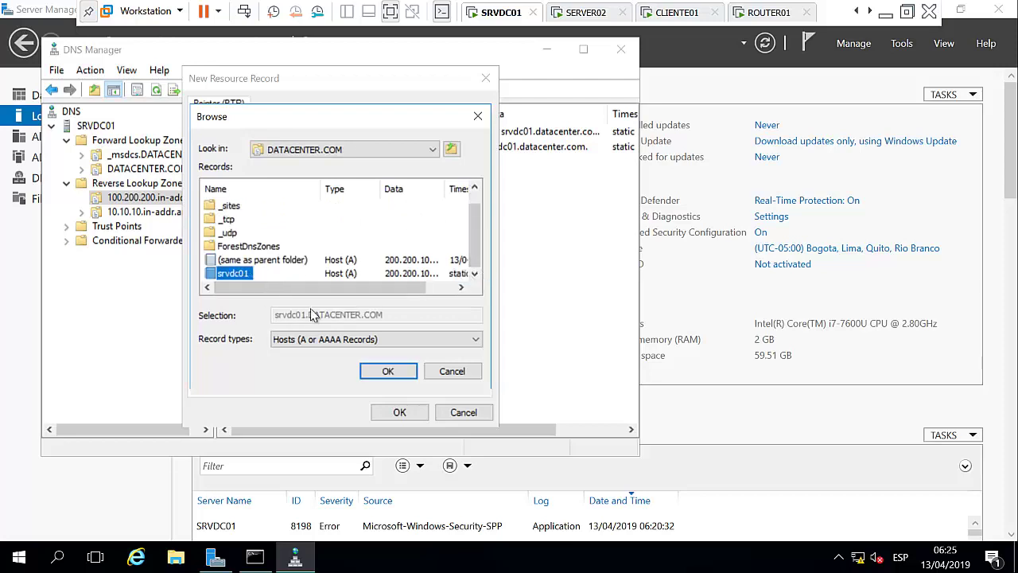
{"action": "left_click", "coordinate": [388, 370]}
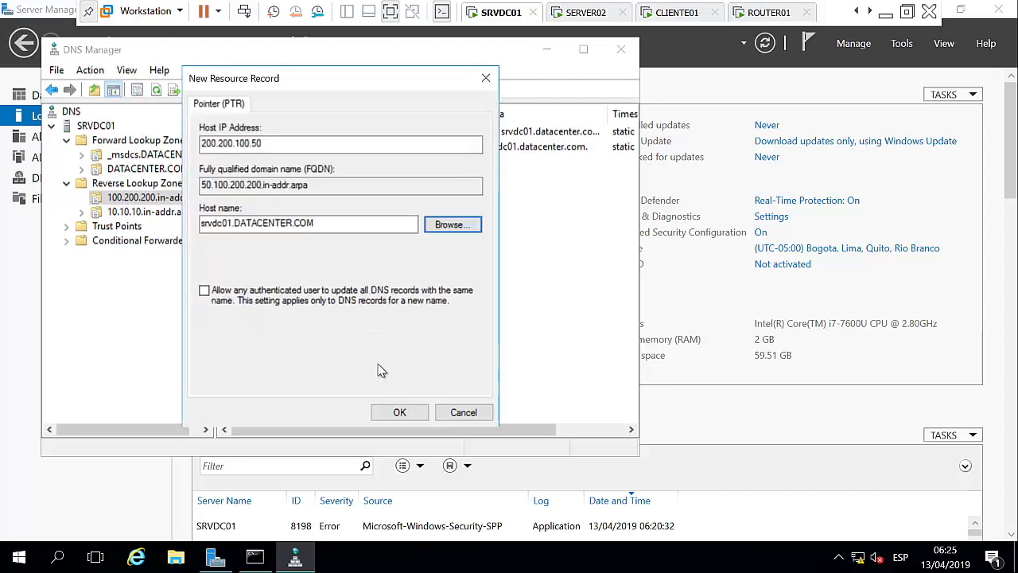
{"action": "left_click", "coordinate": [205, 291]}
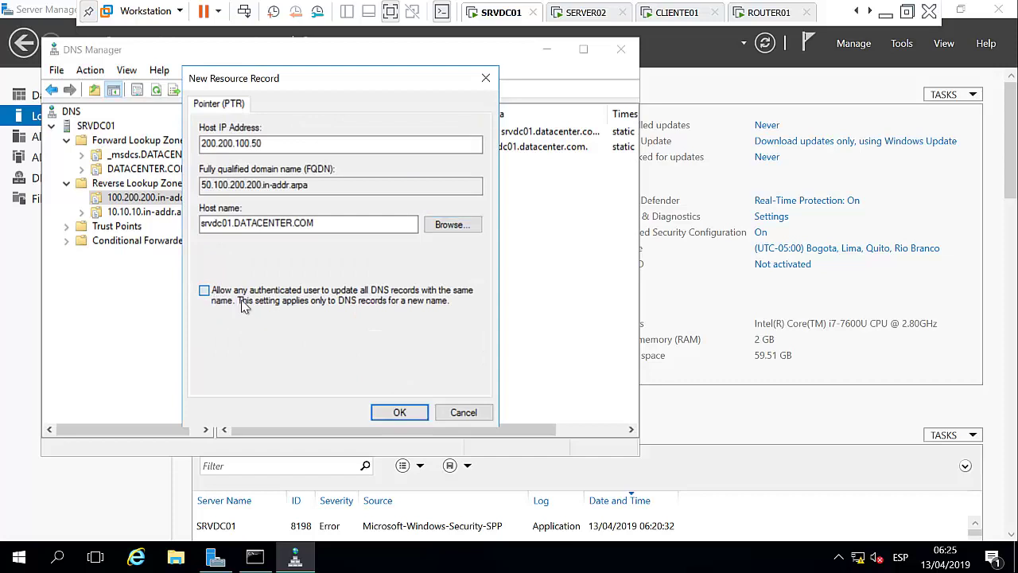
{"action": "left_click", "coordinate": [399, 412]}
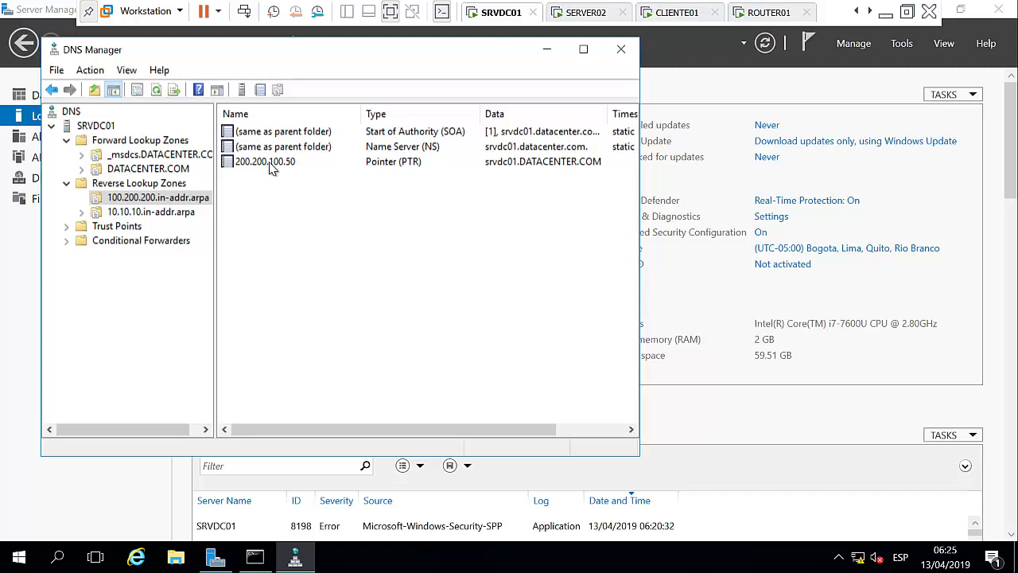
{"action": "left_click", "coordinate": [165, 167]}
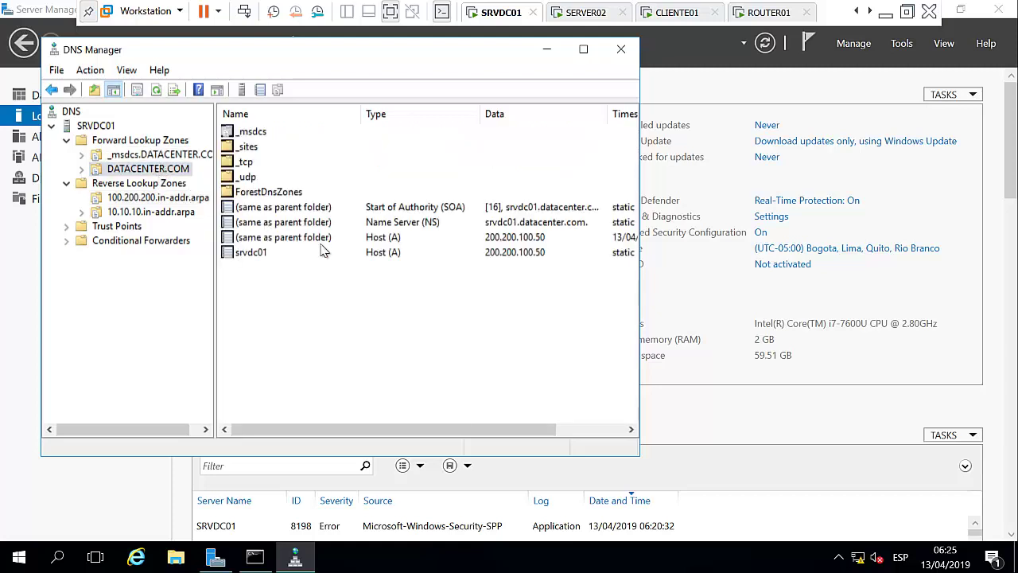
{"action": "left_click", "coordinate": [137, 199]}
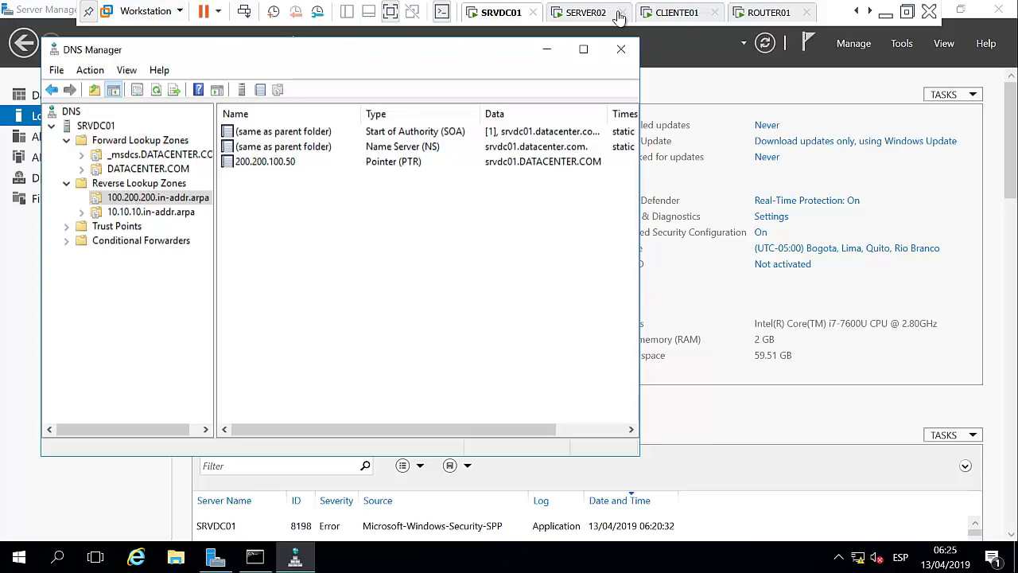
On SERVER02, ping 200.200.100.50 successfully, then find datacenter.com fails to resolve.
{"action": "left_click", "coordinate": [593, 14]}
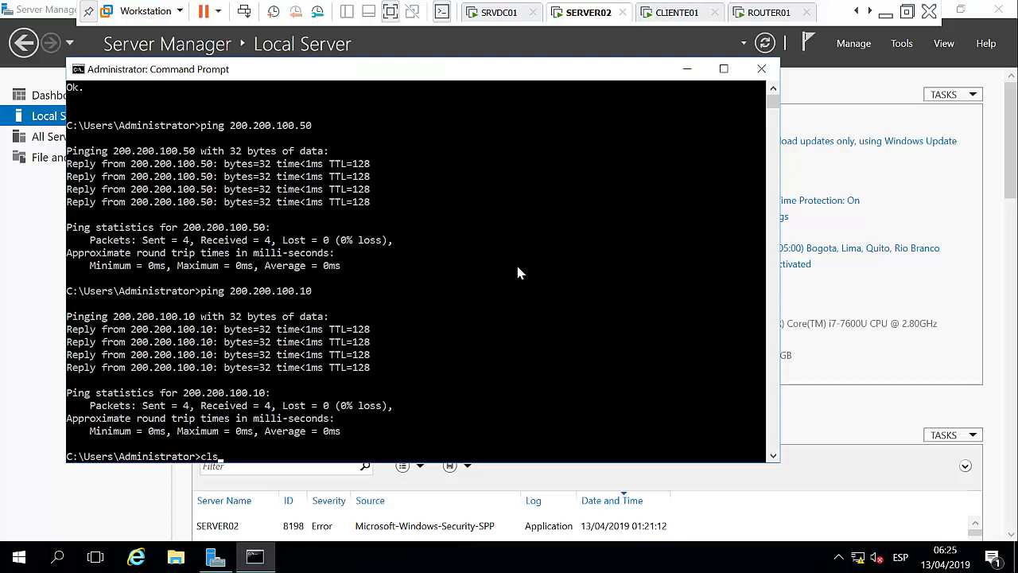
{"action": "key", "text": "Return"}
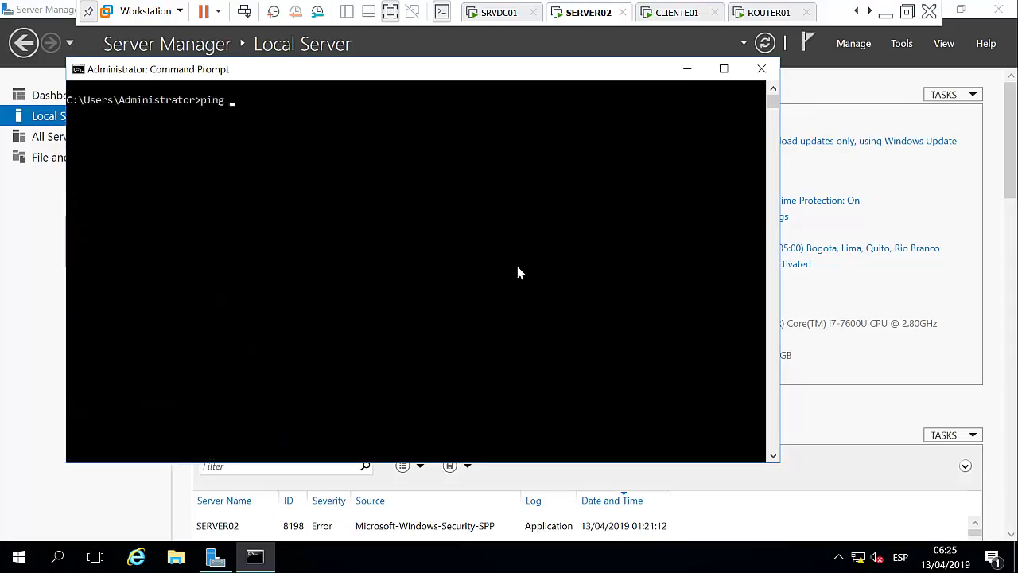
{"action": "type", "text": "ping 200.200.100.50"}
{"action": "key", "text": "Return"}
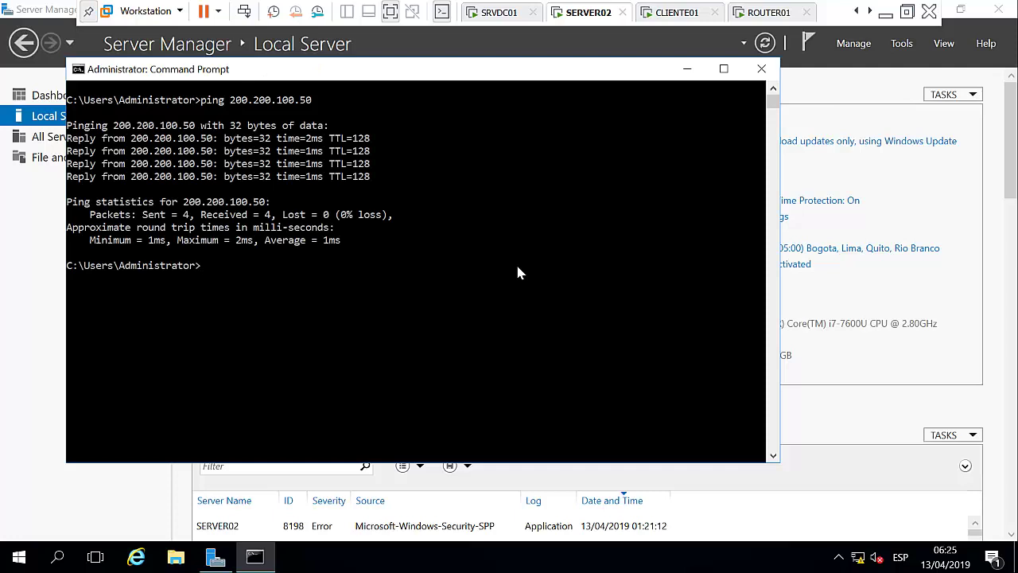
{"action": "type", "text": "ping dtacenter.com"}
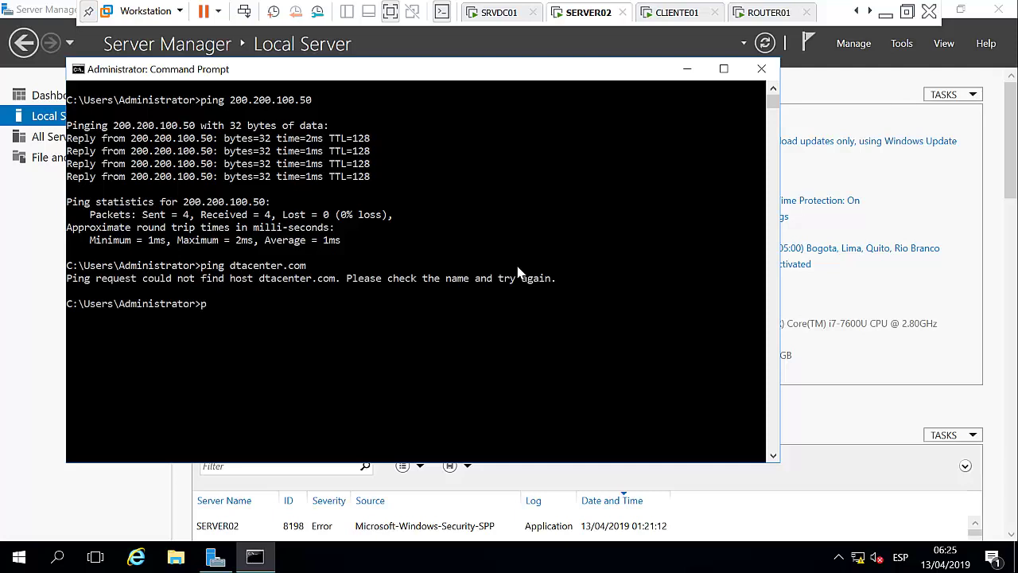
{"action": "key", "text": "Up"}
{"action": "type", "text": "a"}
{"action": "key", "text": "Return"}
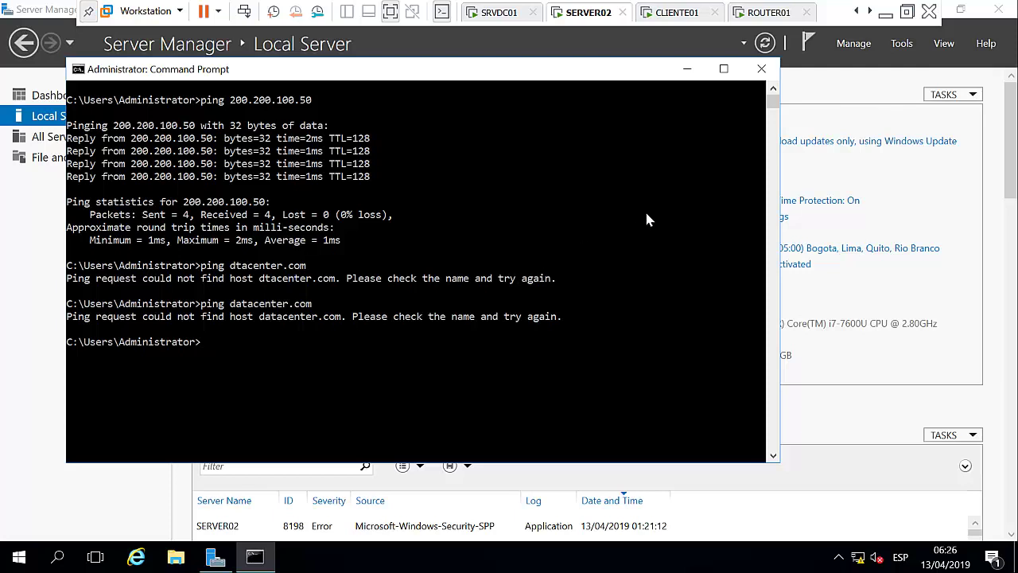
Set SERVER02's Ethernet0 preferred DNS server to 200.200.100.50.
{"action": "left_click", "coordinate": [687, 69]}
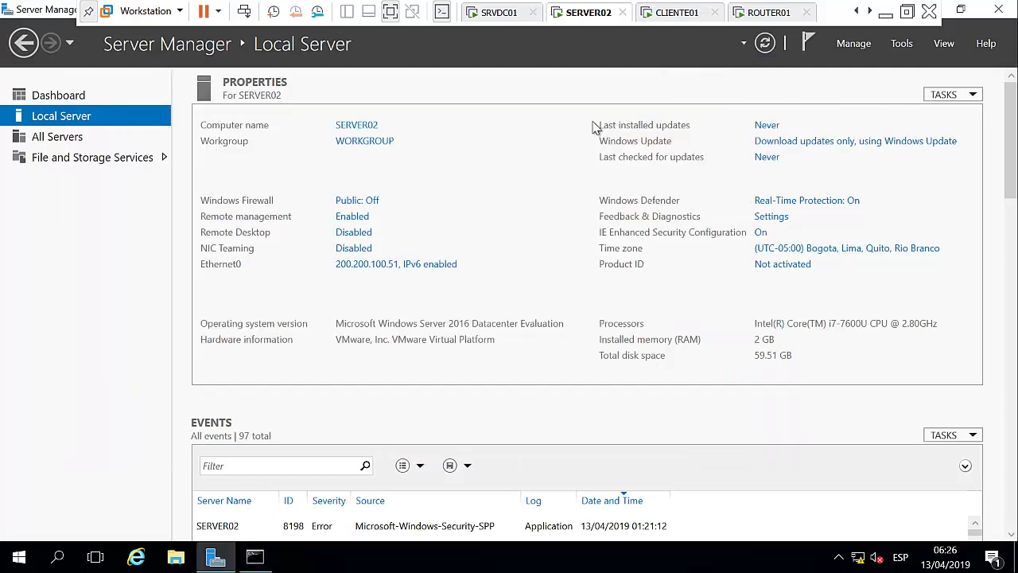
{"action": "left_click", "coordinate": [401, 265]}
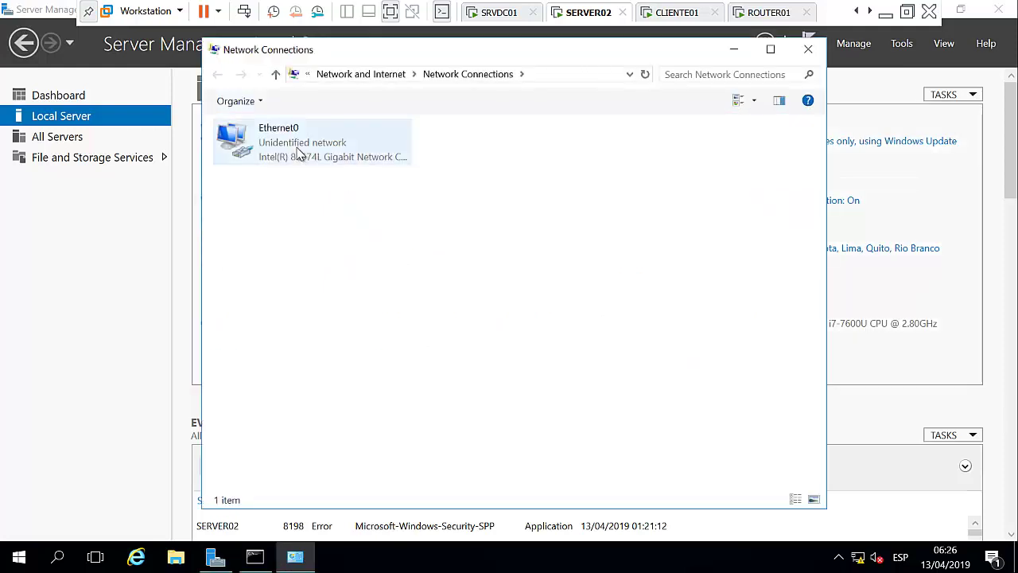
{"action": "key", "text": "shift+F10"}
{"action": "left_click", "coordinate": [393, 300]}
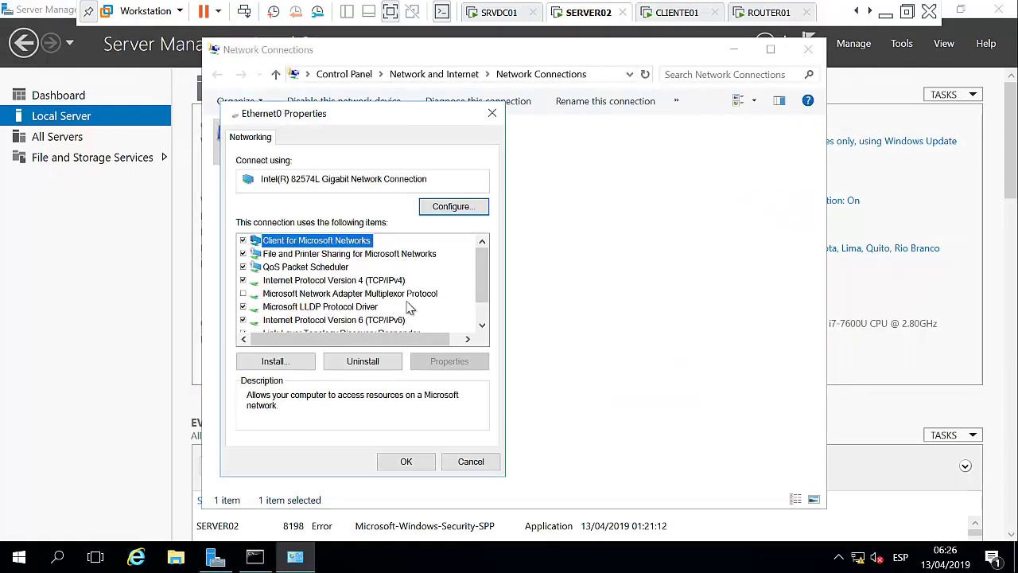
{"action": "double_click", "coordinate": [403, 284]}
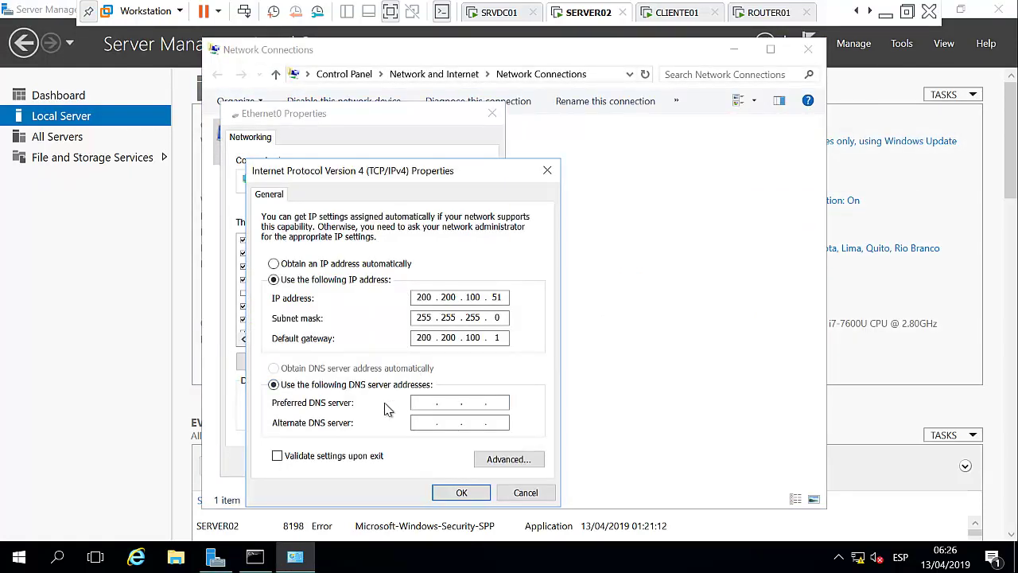
{"action": "left_click", "coordinate": [418, 403]}
{"action": "type", "text": "200 . 200 . 100 . 50"}
{"action": "left_click", "coordinate": [462, 491]}
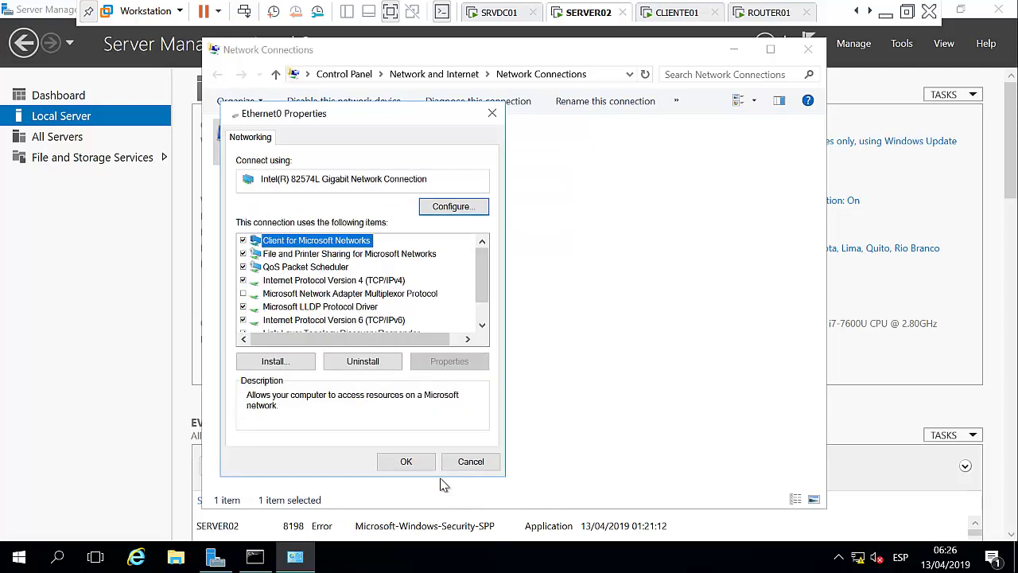
{"action": "left_click", "coordinate": [407, 461]}
{"action": "left_click", "coordinate": [809, 49]}
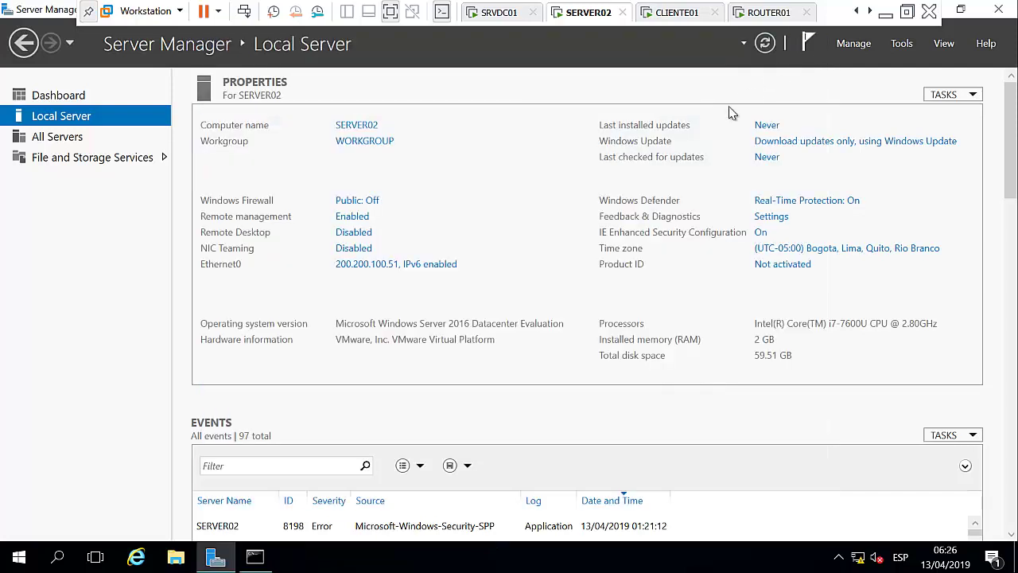
{"action": "left_click", "coordinate": [255, 557]}
Turn off SERVER02's firewall for all profiles with netsh, then ping datacenter.com successfully.
{"action": "left_click", "coordinate": [549, 210]}
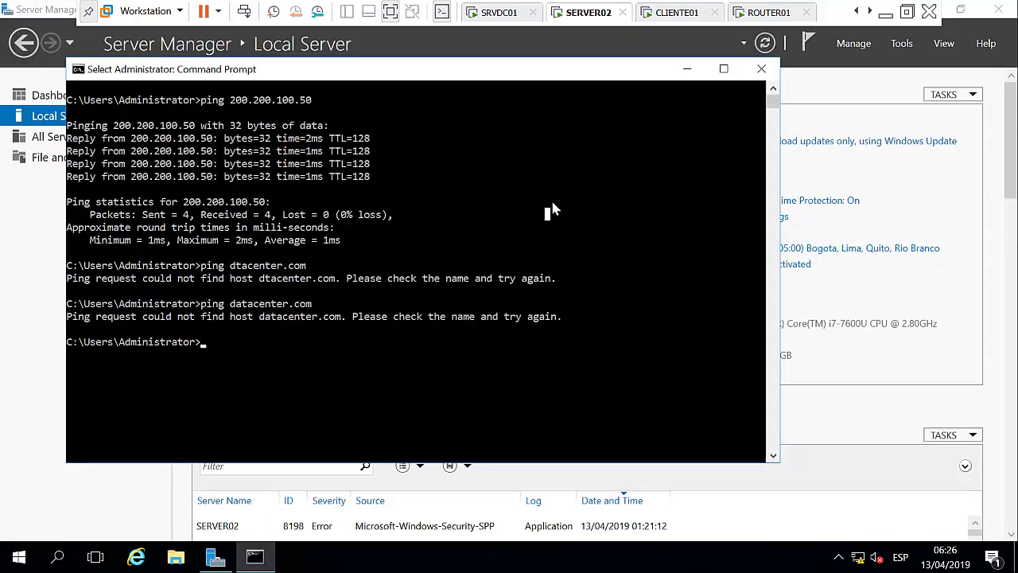
{"action": "right_click", "coordinate": [552, 206]}
{"action": "key", "text": "Return"}
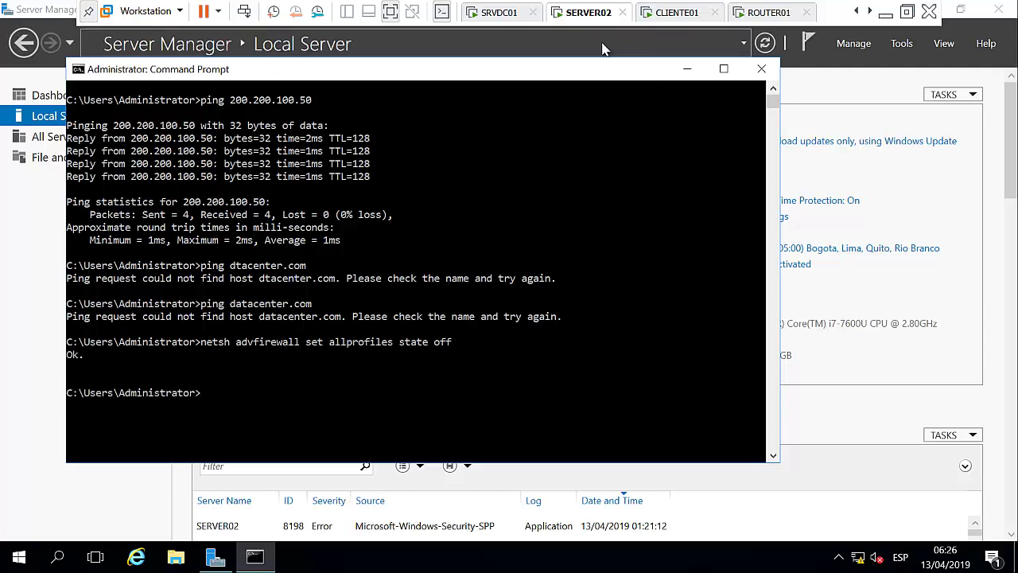
{"action": "key", "text": "Up"}
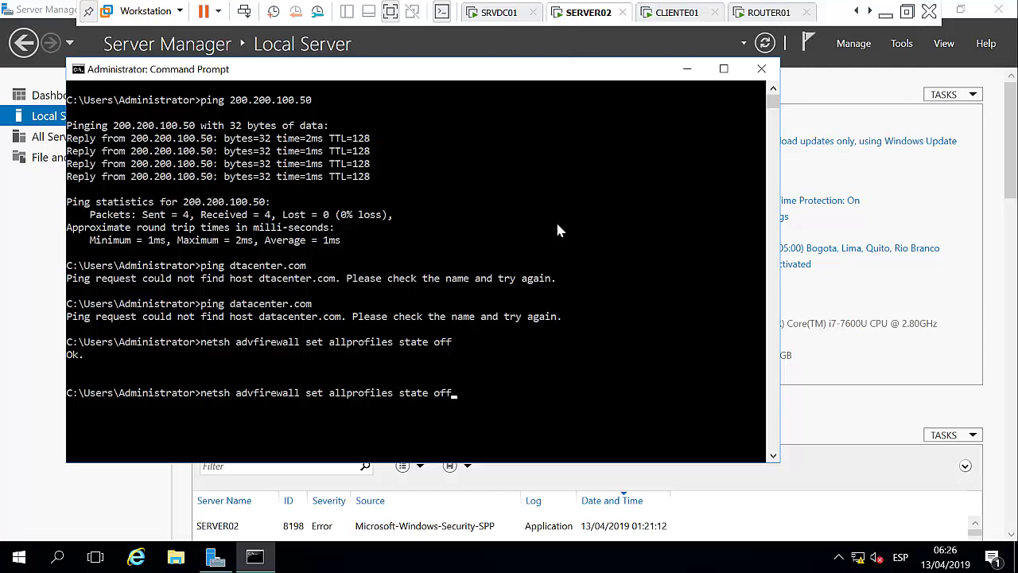
{"action": "key", "text": "BackSpace"}
{"action": "key", "text": "BackSpace"}
{"action": "key", "text": "BackSpace"}
{"action": "key", "text": "BackSpace"}
{"action": "key", "text": "BackSpace"}
{"action": "key", "text": "BackSpace"}
{"action": "key", "text": "BackSpace"}
{"action": "key", "text": "BackSpace"}
{"action": "key", "text": "BackSpace"}
{"action": "key", "text": "BackSpace"}
{"action": "key", "text": "BackSpace"}
{"action": "key", "text": "BackSpace"}
{"action": "key", "text": "BackSpace"}
{"action": "key", "text": "BackSpace"}
{"action": "key", "text": "BackSpace"}
{"action": "key", "text": "BackSpace"}
{"action": "key", "text": "BackSpace"}
{"action": "key", "text": "BackSpace"}
{"action": "key", "text": "BackSpace"}
{"action": "key", "text": "BackSpace"}
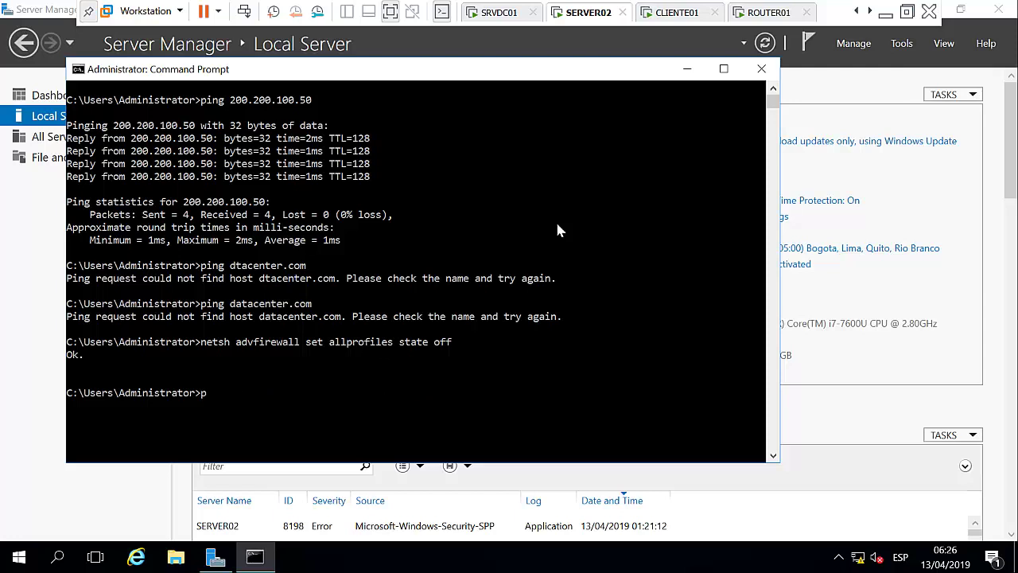
{"action": "type", "text": "ping datacenter.com"}
{"action": "key", "text": "Return"}
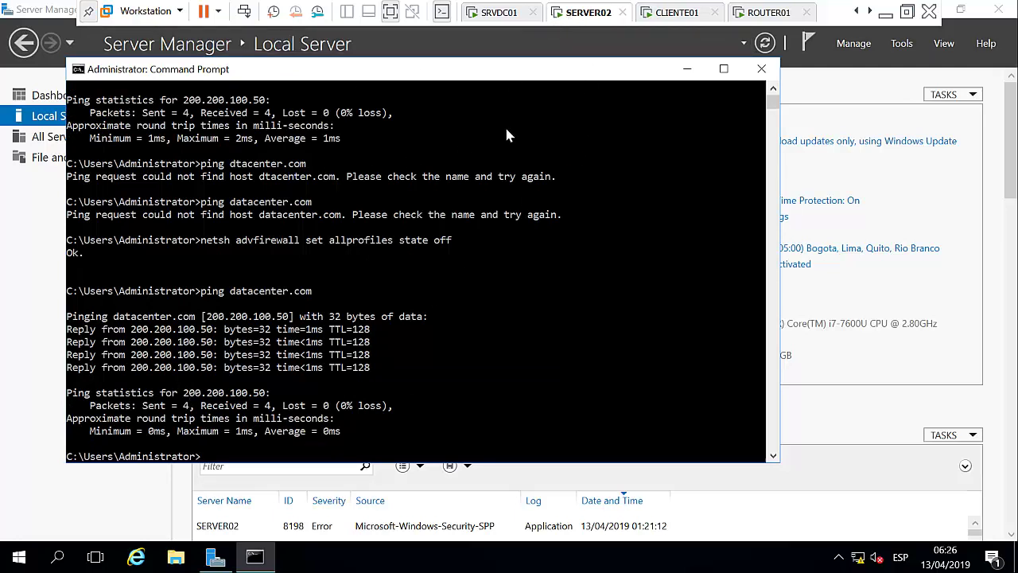
Change SERVER02's membership from WORKGROUP to the DATACENTER domain.
{"action": "left_click", "coordinate": [686, 70]}
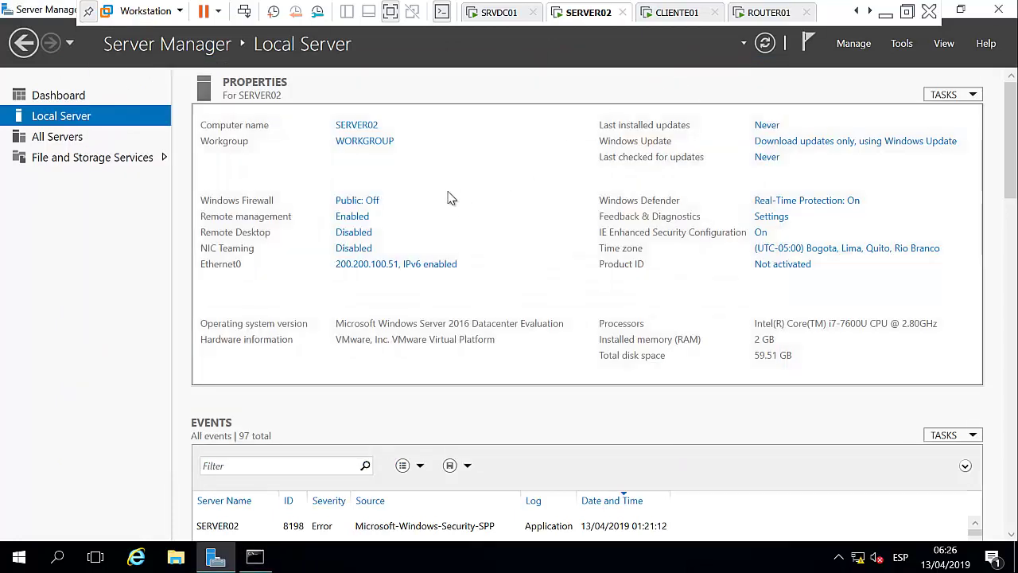
{"action": "left_click", "coordinate": [374, 141]}
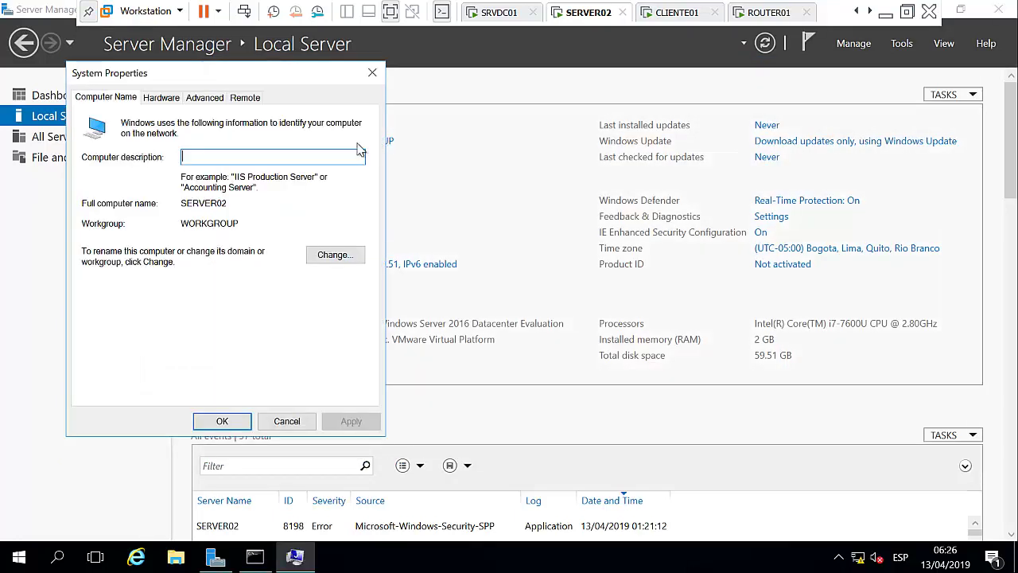
{"action": "left_click", "coordinate": [334, 255]}
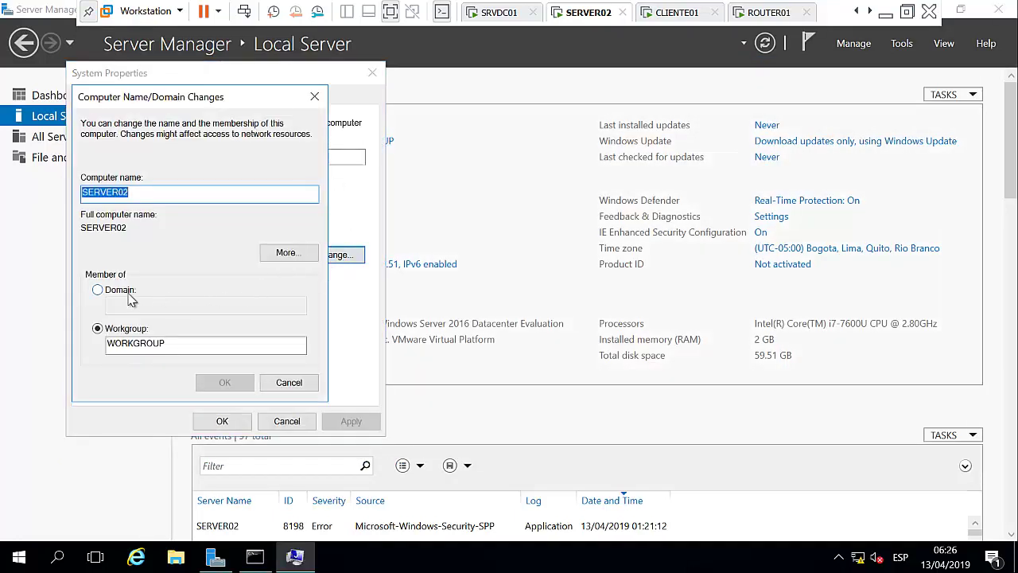
{"action": "left_click", "coordinate": [128, 294]}
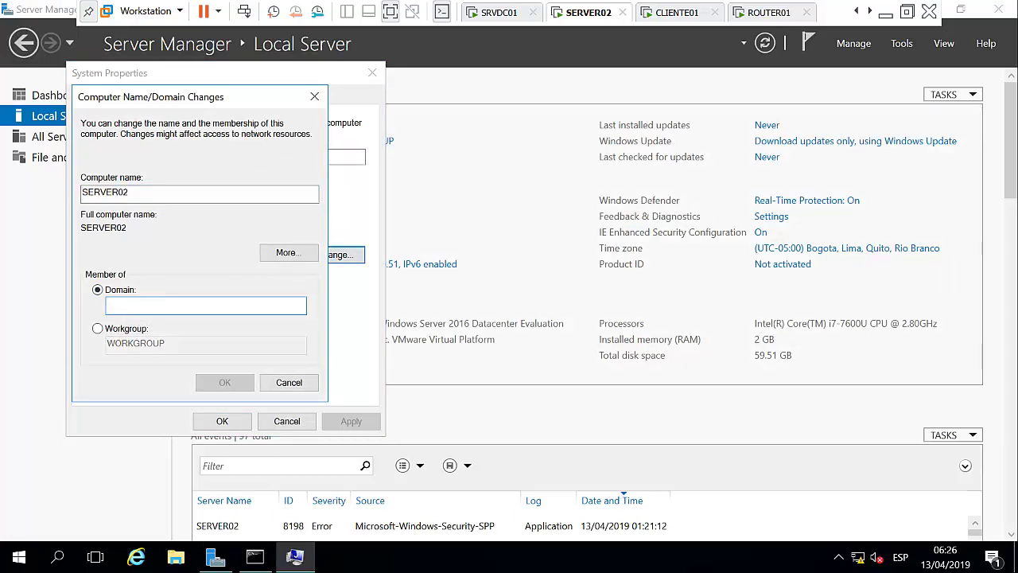
{"action": "type", "text": "DATACENTER.COM"}
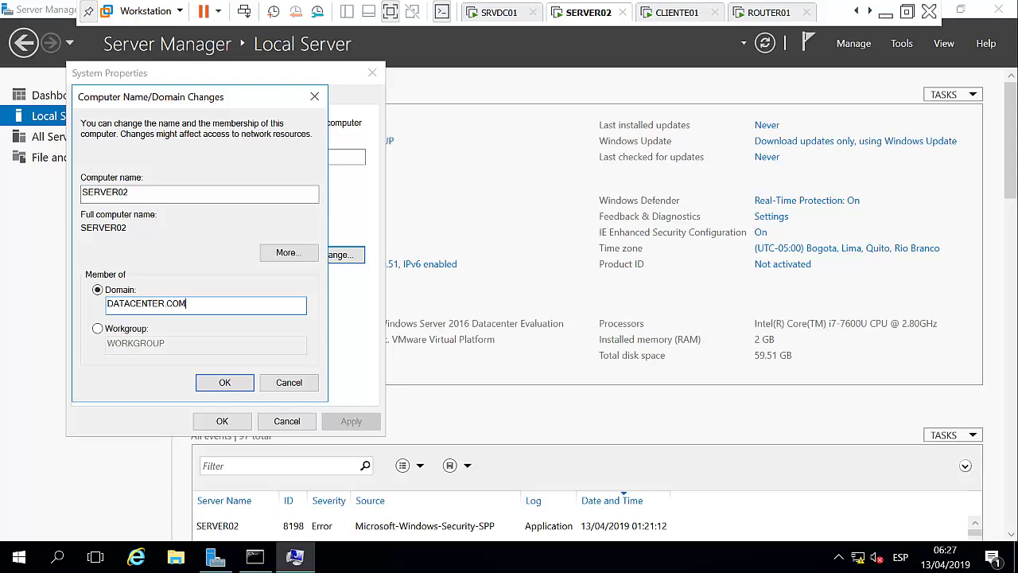
{"action": "left_click", "coordinate": [224, 382]}
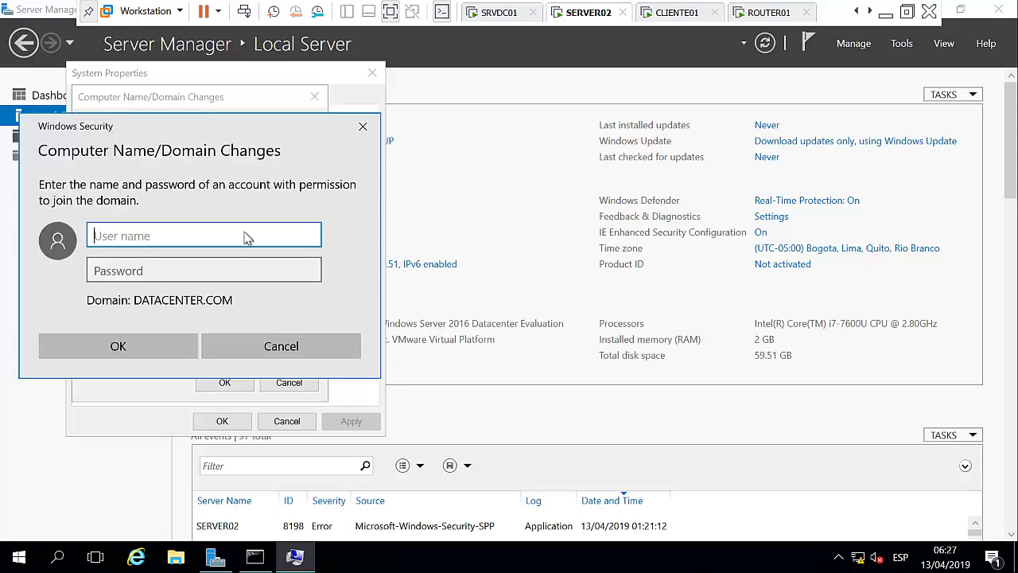
Authenticate with the domain administrator credentials, accept the welcome message, and restart SERVER02.
{"action": "type", "text": "administrator"}
{"action": "key", "text": "Tab"}
{"action": "type", "text": "Pa"}
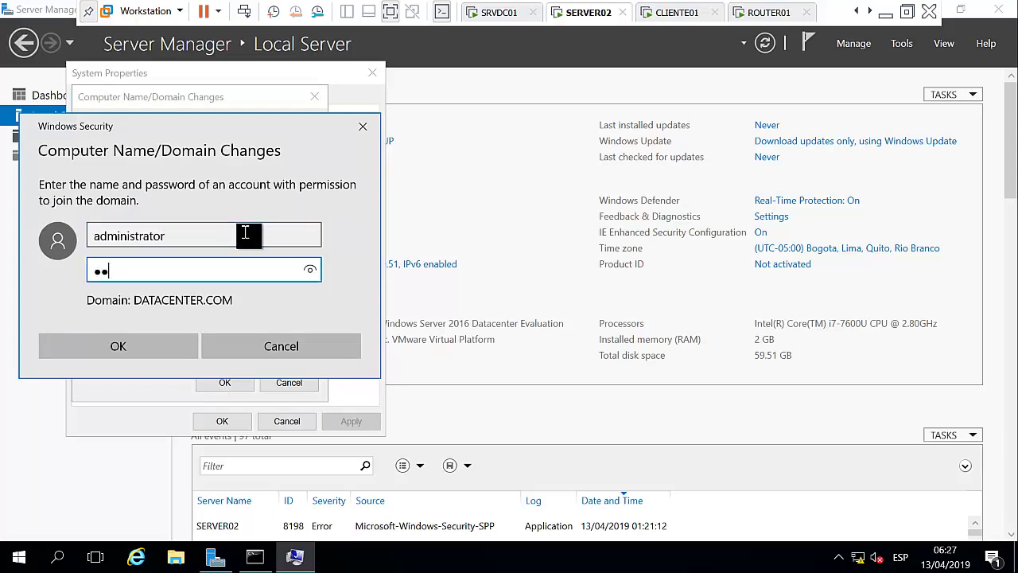
{"action": "key", "text": "Return"}
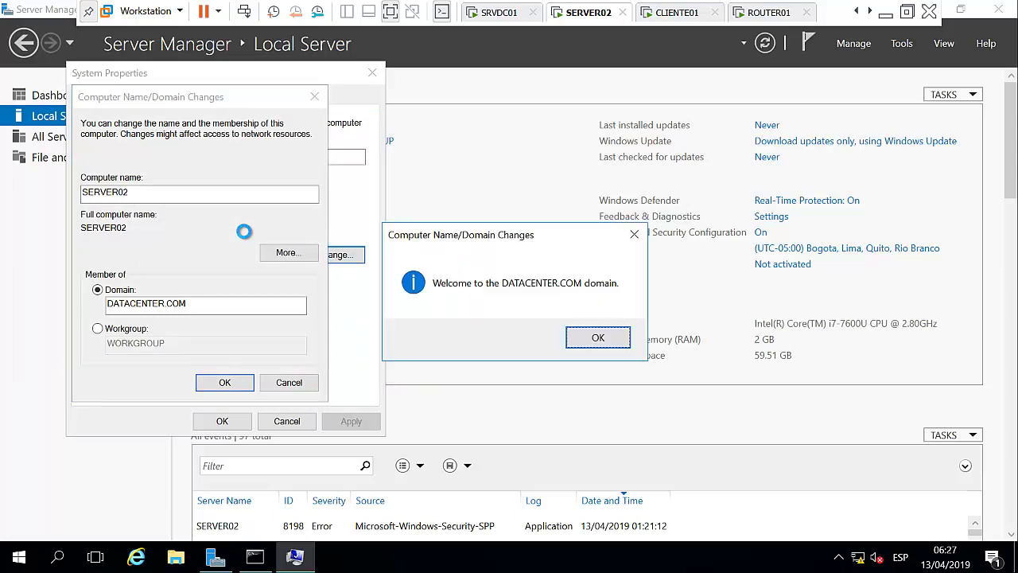
{"action": "left_click", "coordinate": [598, 338]}
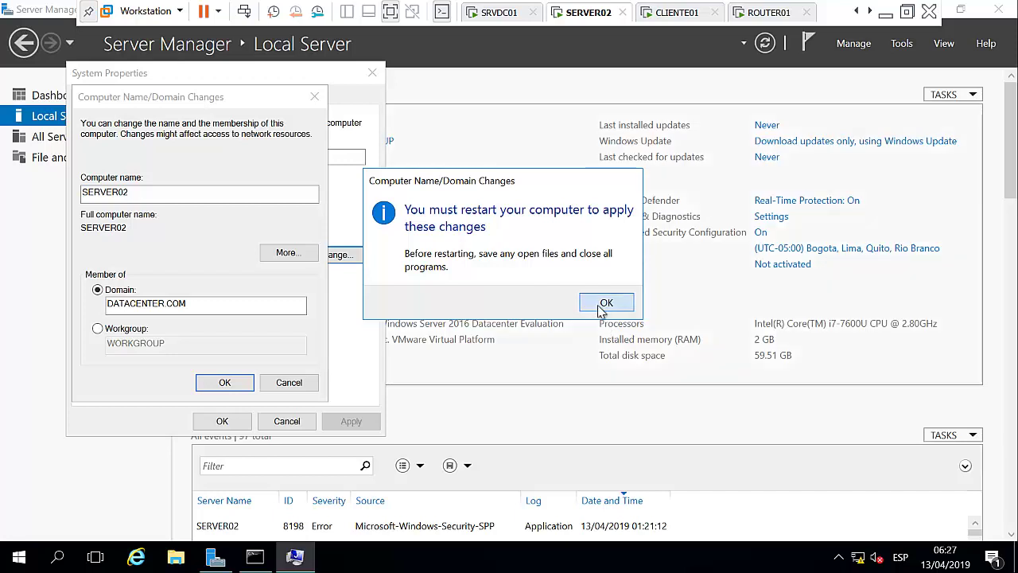
{"action": "left_click", "coordinate": [606, 301]}
{"action": "left_click", "coordinate": [223, 422]}
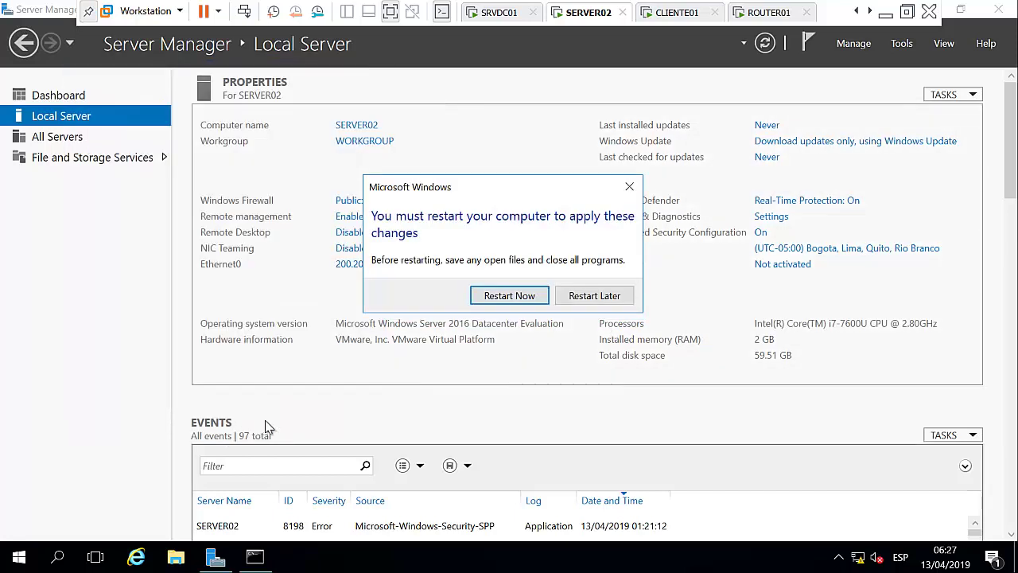
{"action": "left_click", "coordinate": [513, 298]}
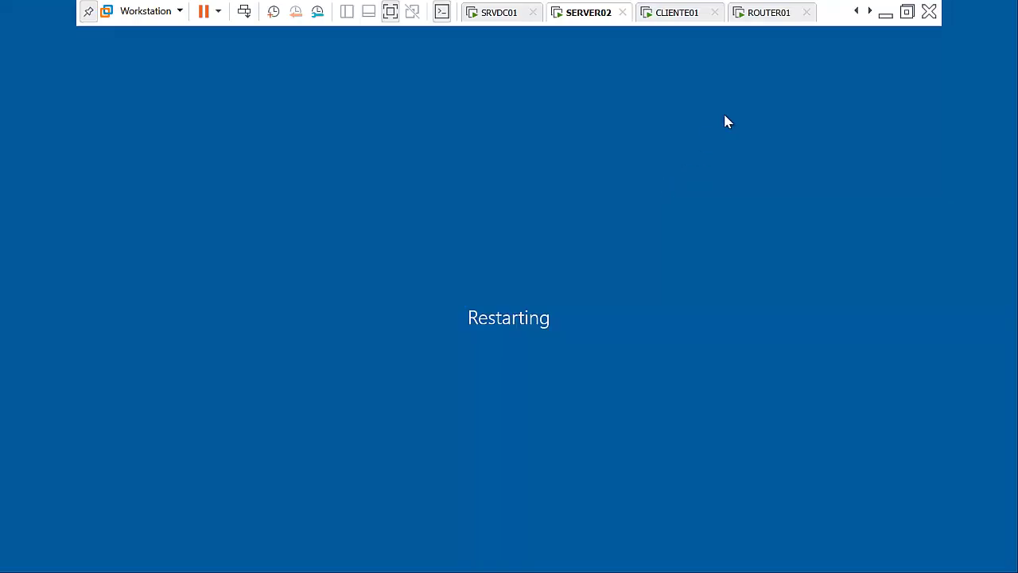
On CLIENTE01, clear the console with cls and ping datacenter.com, which cannot find the host.
{"action": "left_click", "coordinate": [684, 17]}
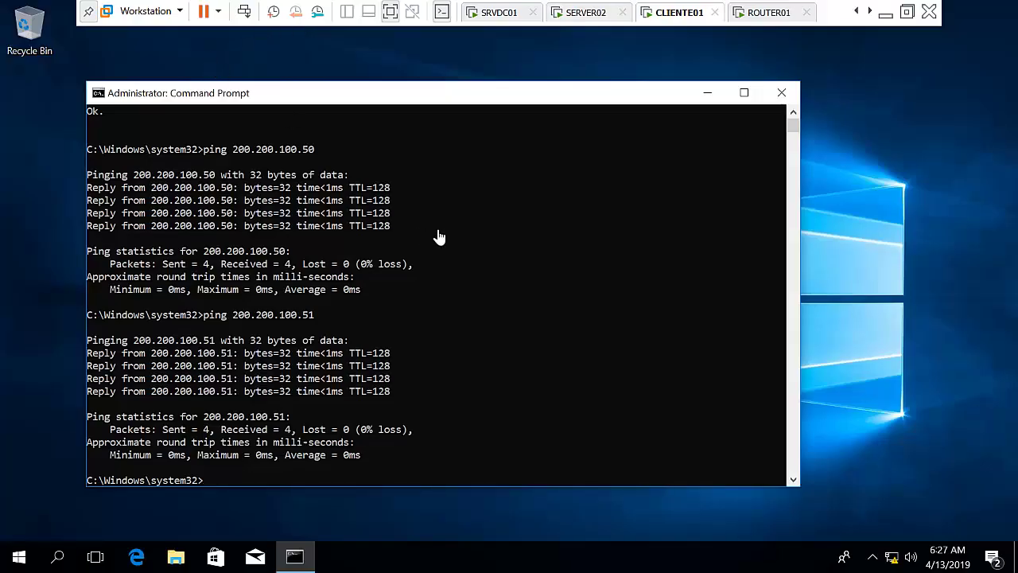
{"action": "type", "text": "cls"}
{"action": "key", "text": "Return"}
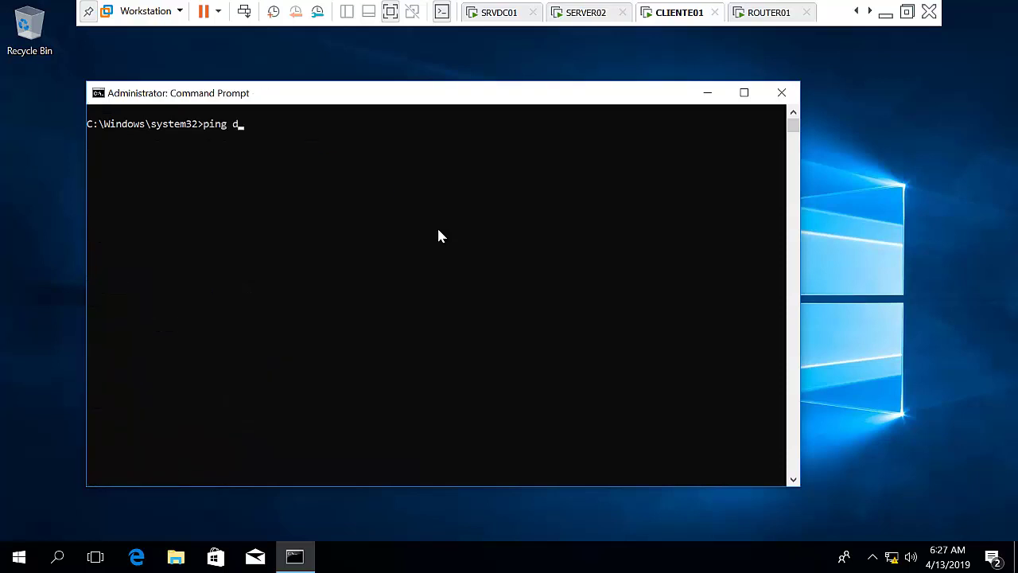
{"action": "type", "text": "ping datacenter.com"}
{"action": "key", "text": "Return"}
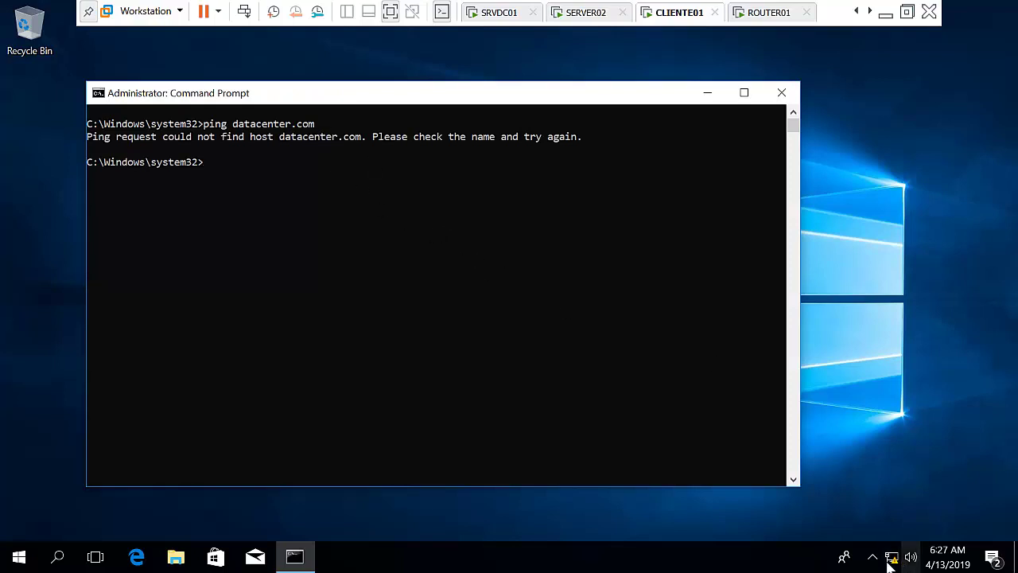
Set CLIENTE01's Ethernet0 preferred IPv4 DNS server to 200.200.100.50.
{"action": "right_click", "coordinate": [20, 559]}
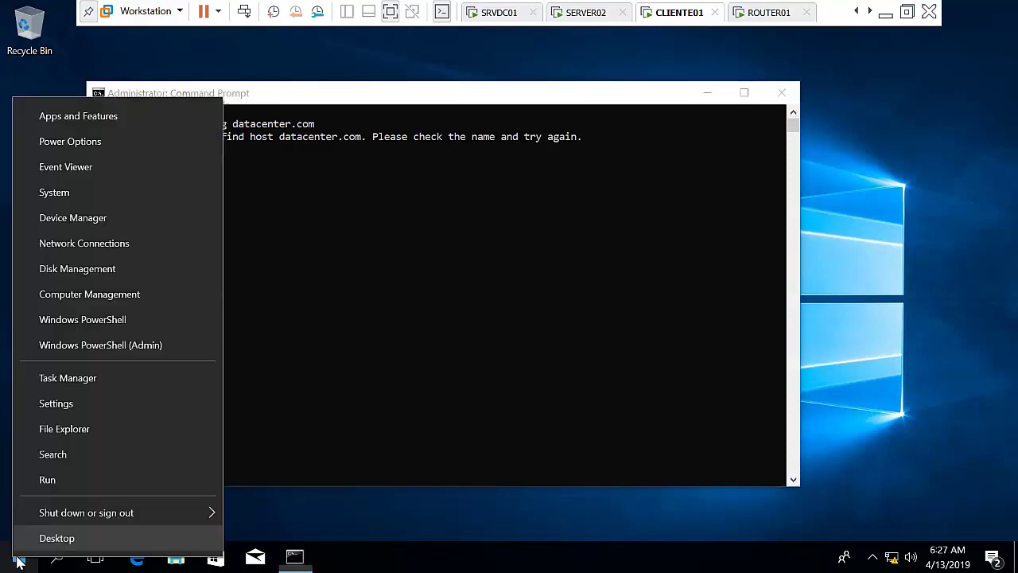
{"action": "left_click", "coordinate": [109, 245]}
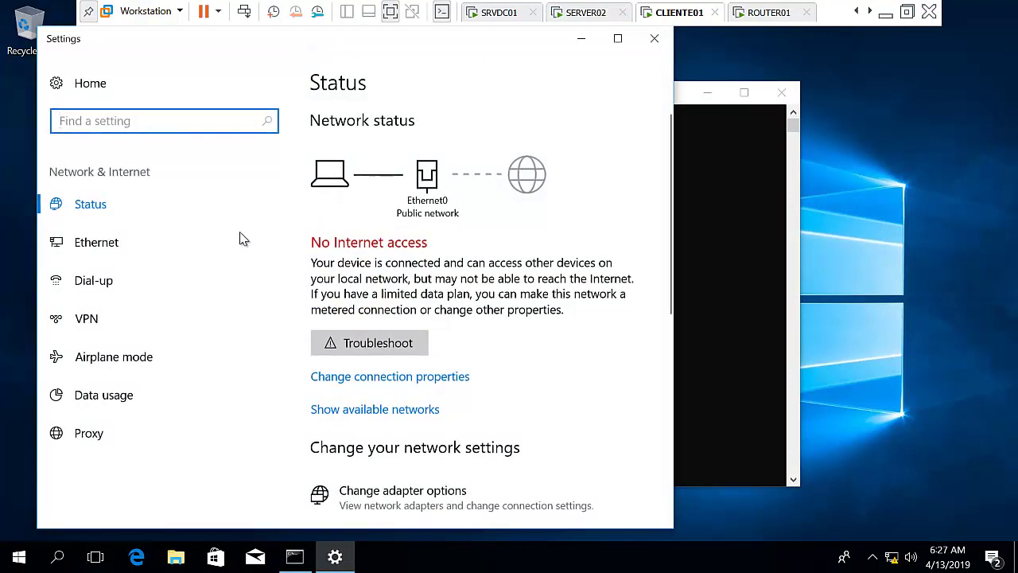
{"action": "left_click", "coordinate": [121, 248]}
{"action": "left_click", "coordinate": [358, 255]}
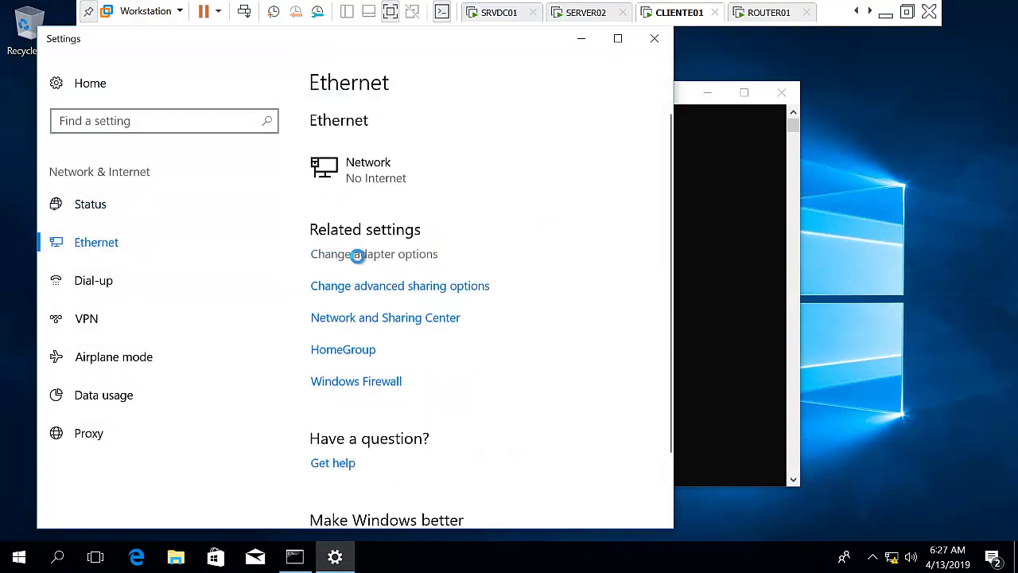
{"action": "right_click", "coordinate": [481, 148]}
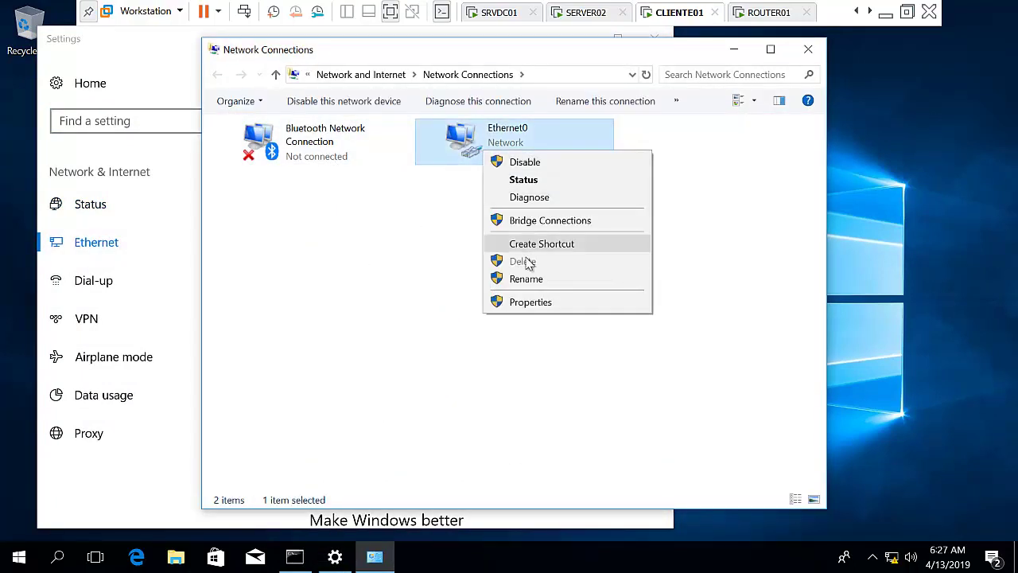
{"action": "left_click", "coordinate": [525, 305]}
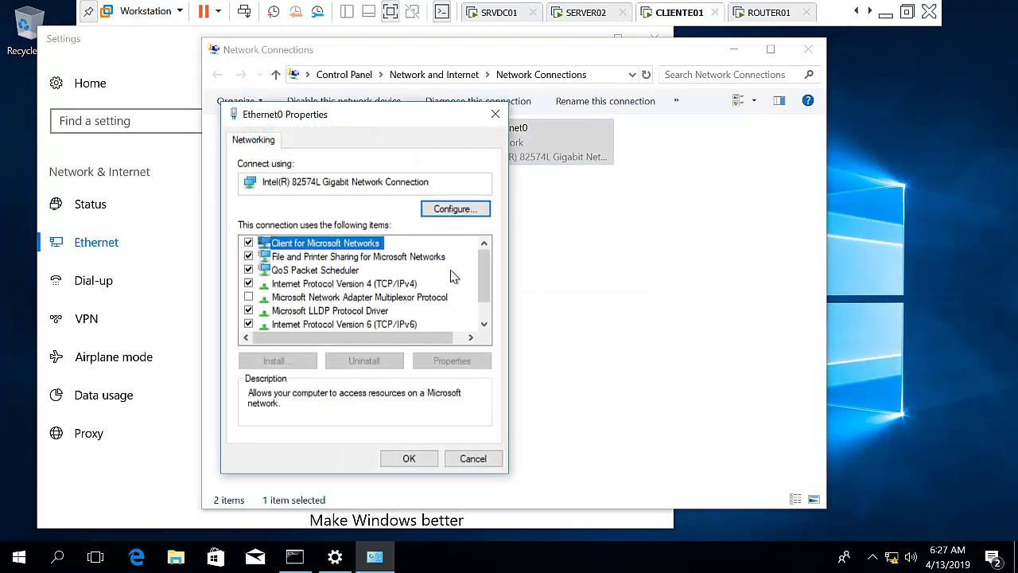
{"action": "left_click", "coordinate": [394, 284]}
{"action": "double_click", "coordinate": [394, 285]}
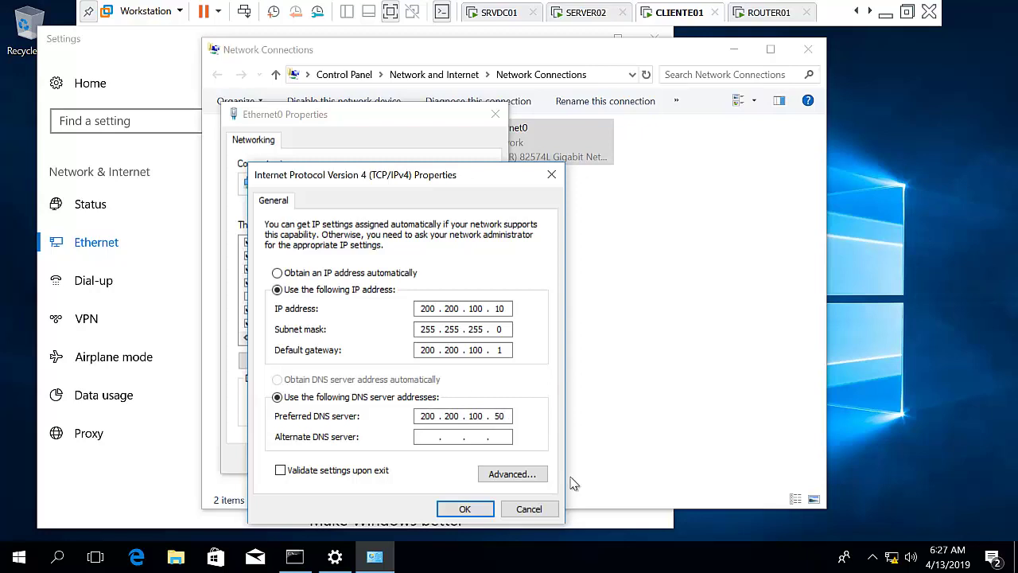
{"action": "left_click", "coordinate": [465, 509]}
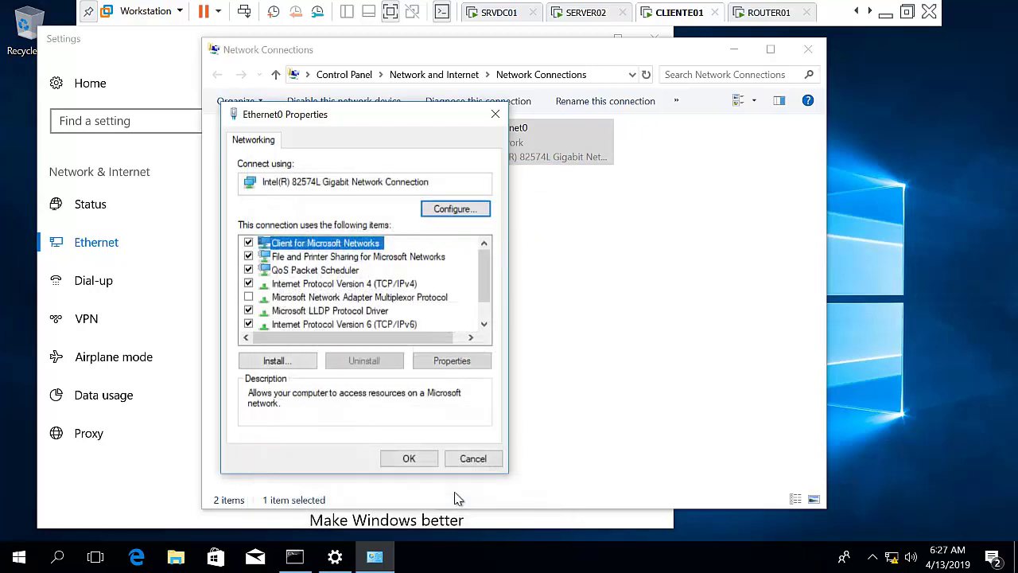
{"action": "left_click", "coordinate": [409, 459]}
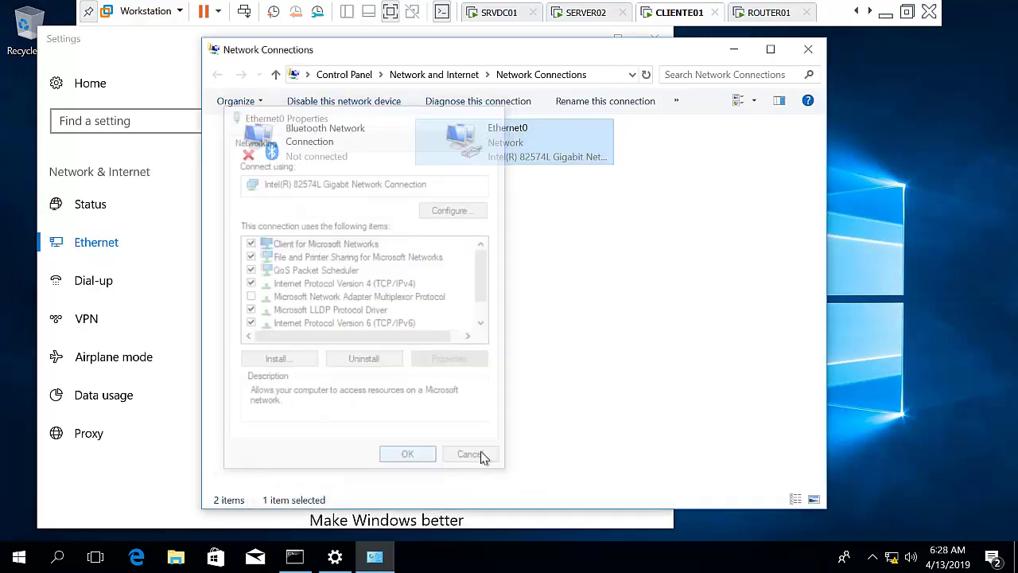
{"action": "left_click", "coordinate": [809, 50]}
{"action": "left_click", "coordinate": [654, 37]}
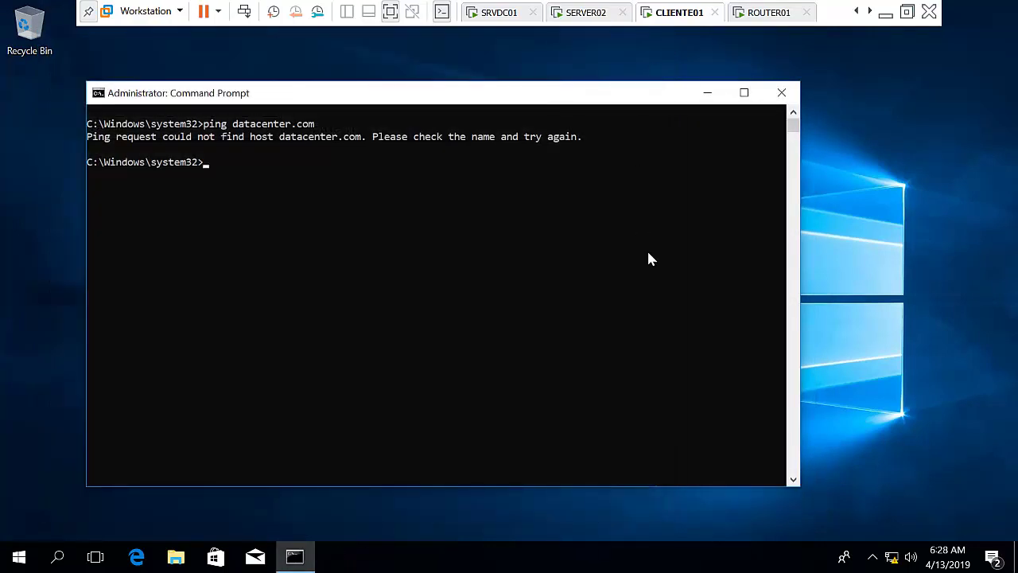
Rerun ping datacenter.com, now answered by 200.200.100.50 with 0% loss.
{"action": "key", "text": "Up"}
{"action": "key", "text": "Return"}
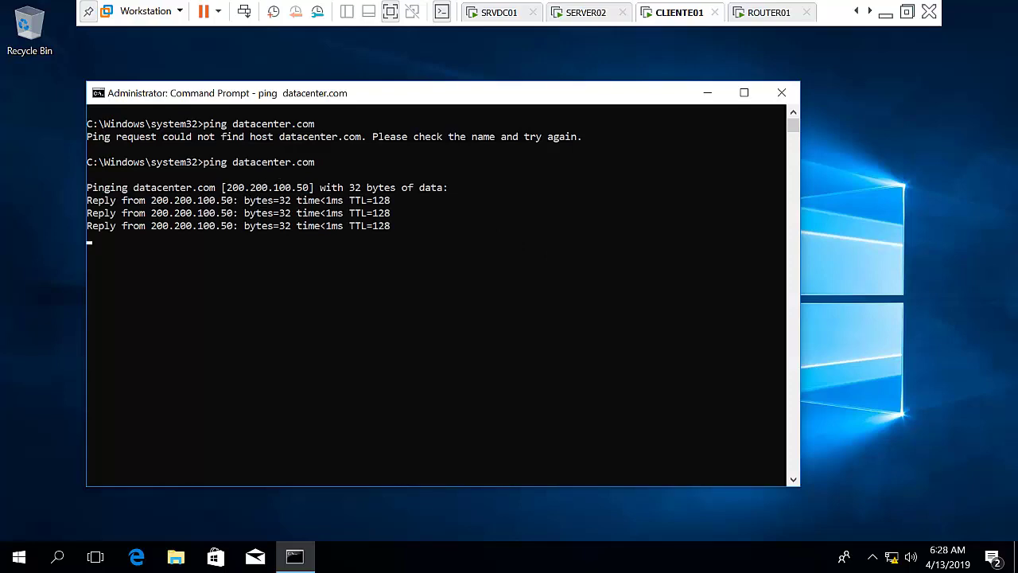
{"action": "right_click", "coordinate": [19, 557]}
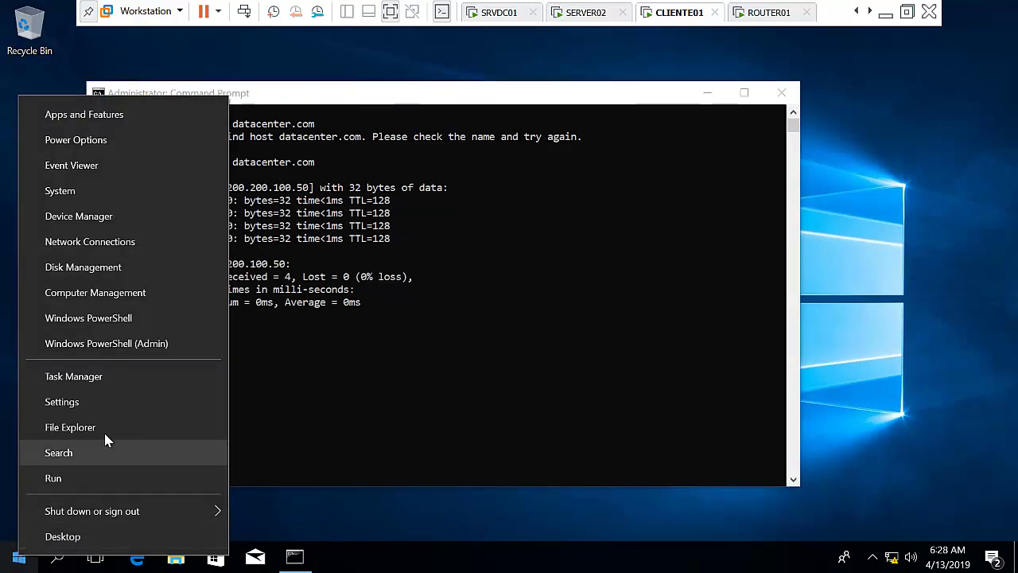
Go to Settings > Accounts > Access work or school, connect, and choose to join a local Active Directory domain.
{"action": "left_click", "coordinate": [107, 403]}
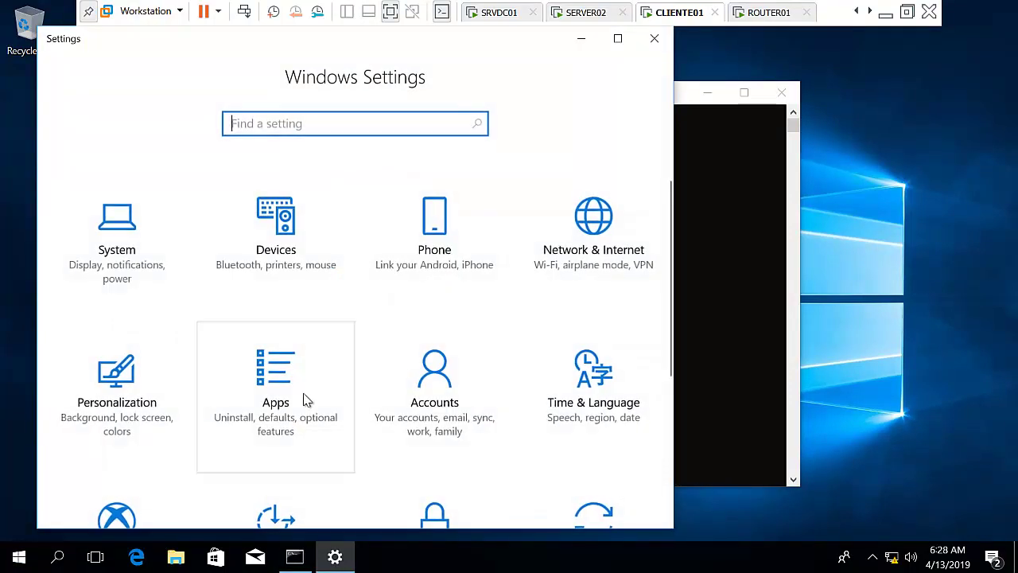
{"action": "left_click", "coordinate": [416, 394]}
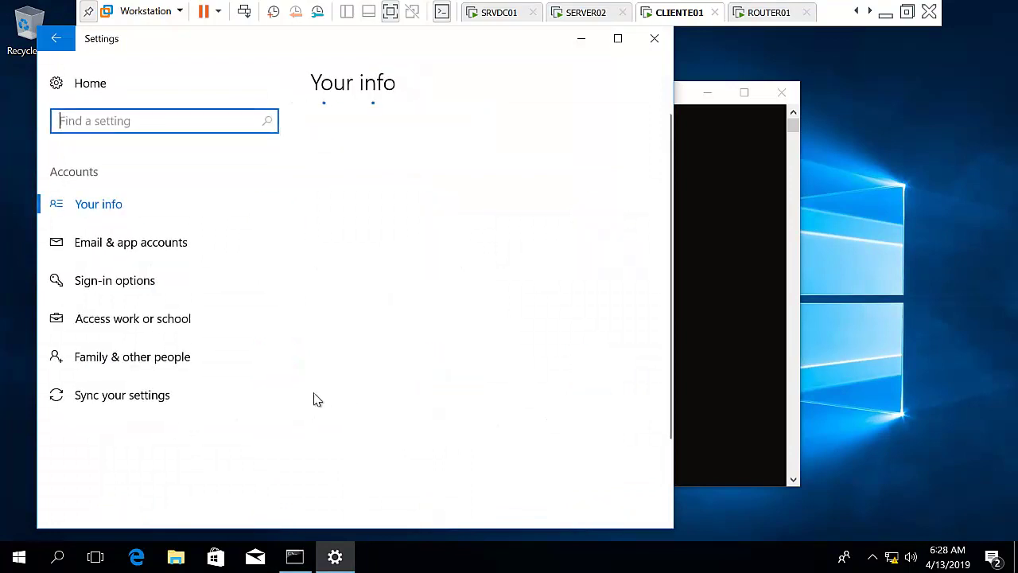
{"action": "left_click", "coordinate": [153, 322]}
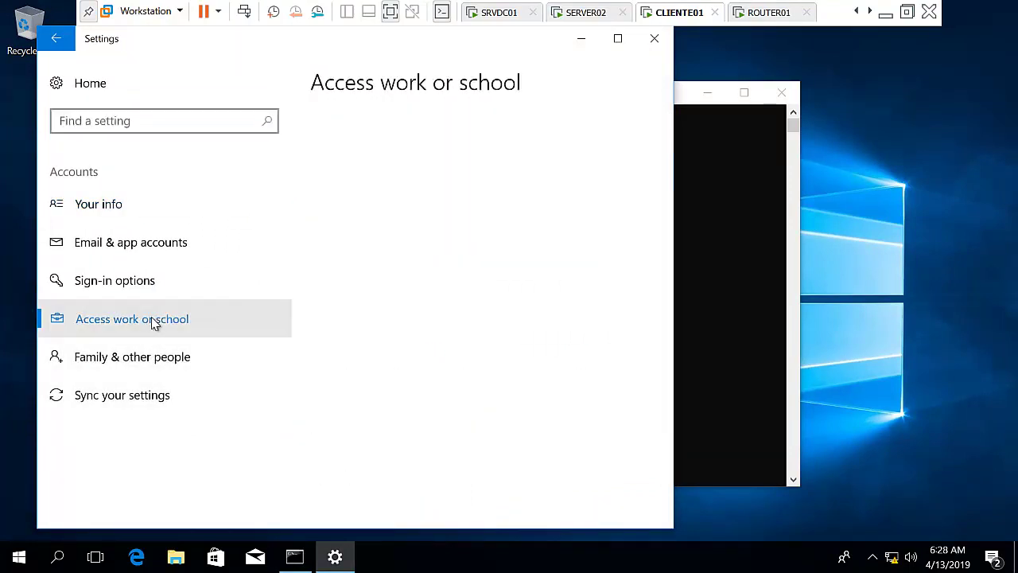
{"action": "left_click", "coordinate": [393, 237]}
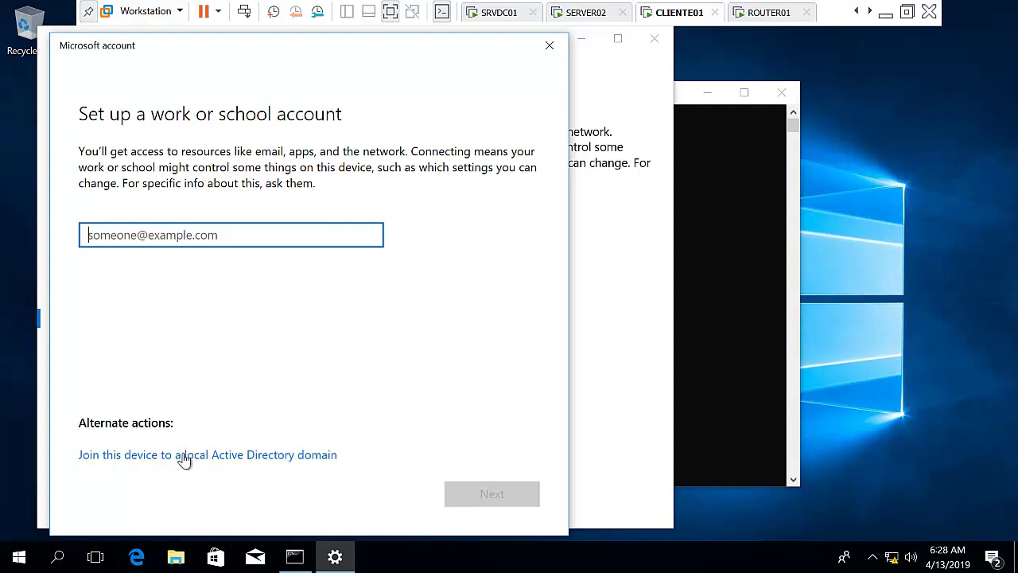
{"action": "left_click", "coordinate": [230, 457]}
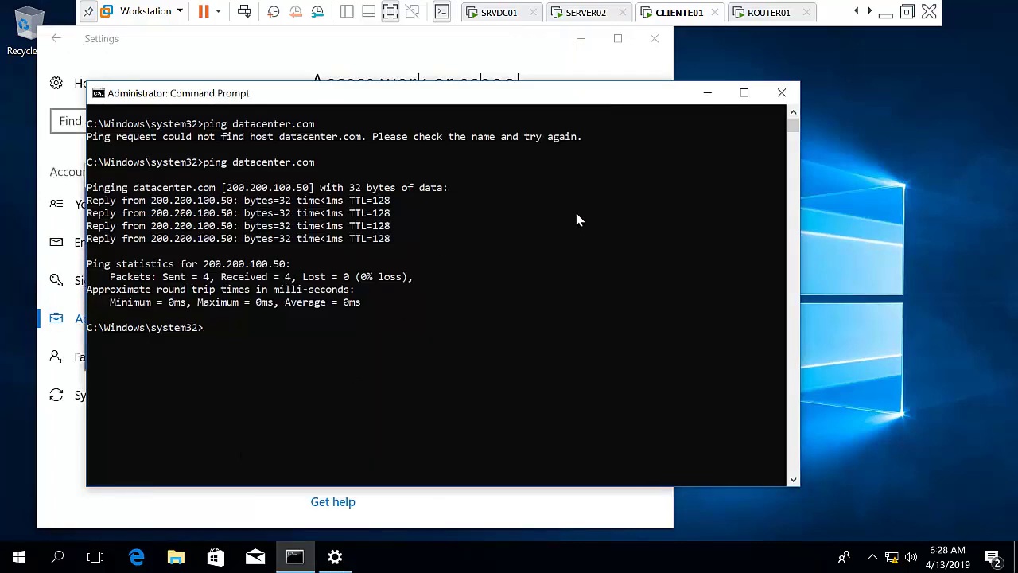
Enter DATACENTER.COM as the domain and supply the domain administrator's username and password.
{"action": "left_click", "coordinate": [708, 93]}
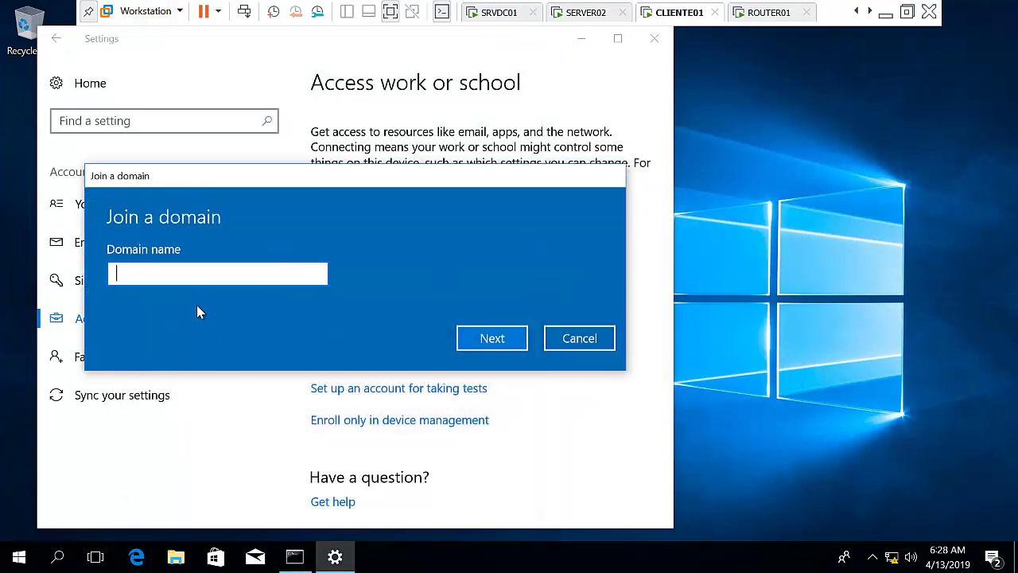
{"action": "left_click", "coordinate": [204, 280]}
{"action": "type", "text": "DATACENTER.COM"}
{"action": "key", "text": "Return"}
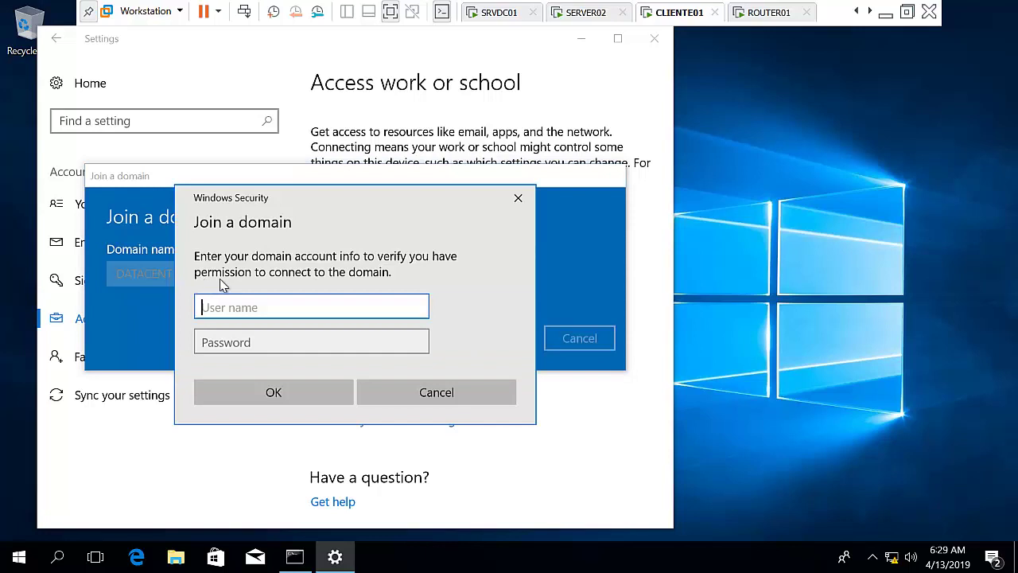
{"action": "type", "text": "administrator"}
{"action": "key", "text": "Tab"}
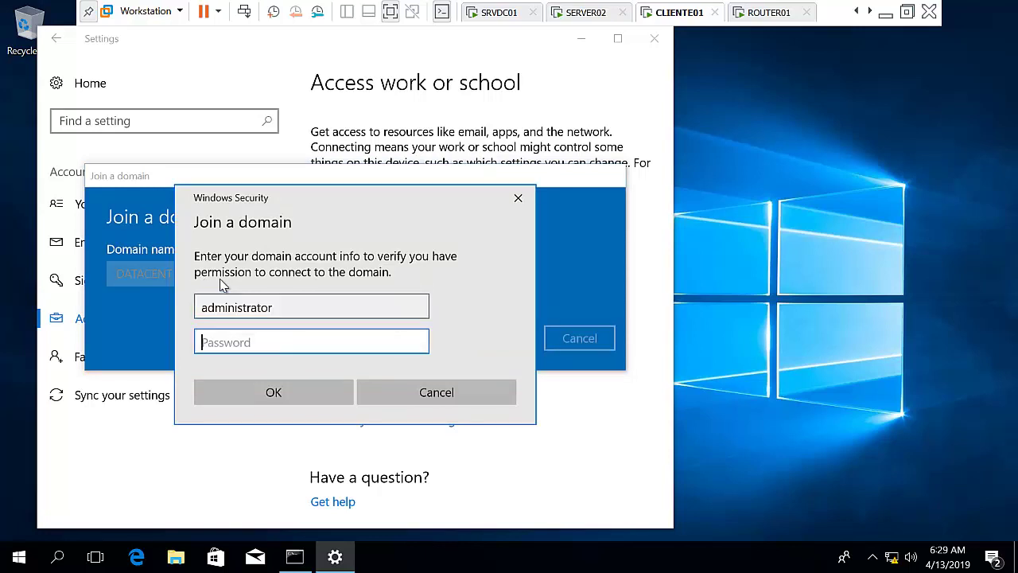
{"action": "type", "text": "Pa$$"}
{"action": "key", "text": "Return"}
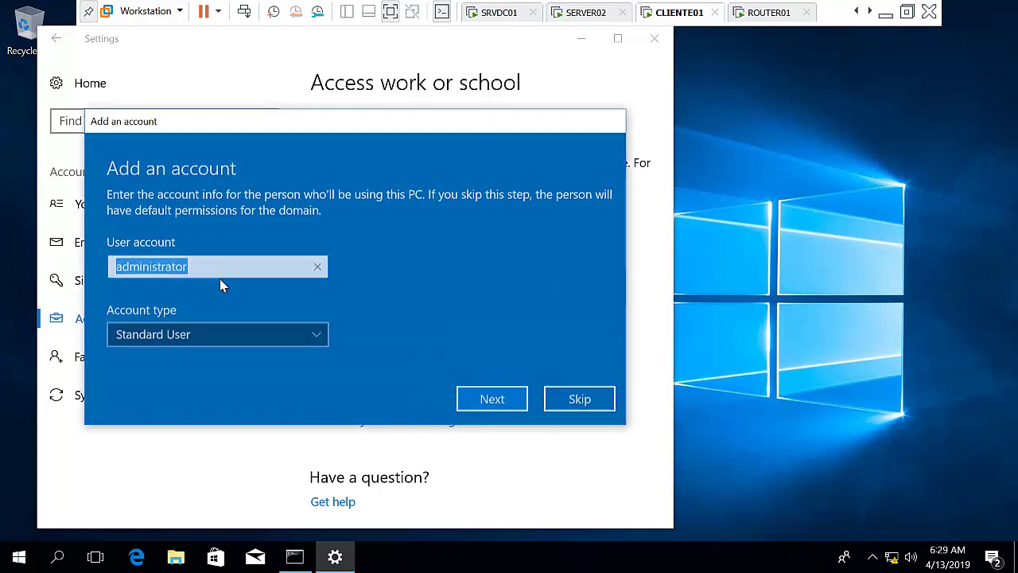
Make the domain account an Administrator, restart CLIENTE01, and switch to the CLIENTE02 machine.
{"action": "left_click", "coordinate": [320, 334]}
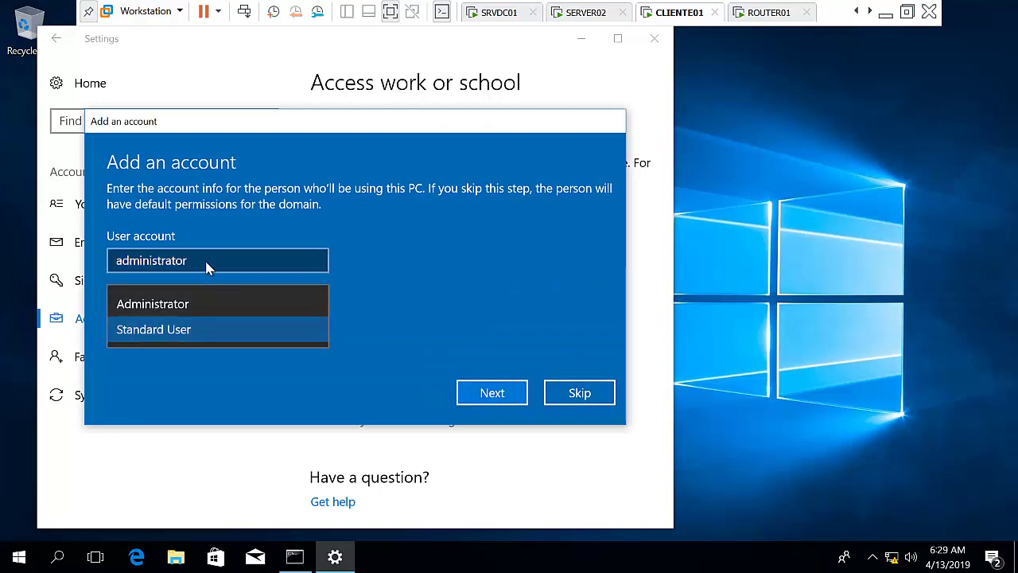
{"action": "left_click", "coordinate": [183, 304]}
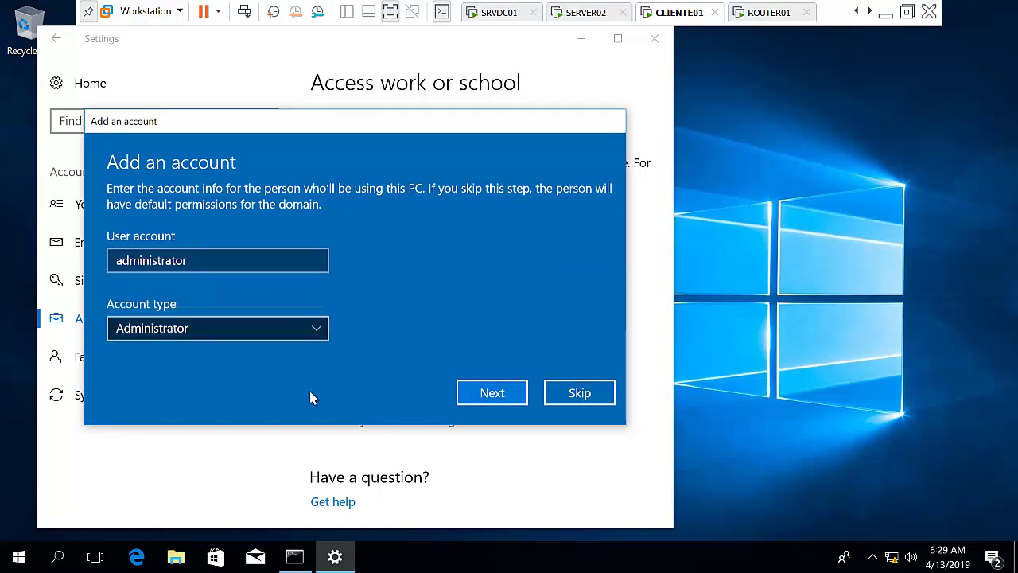
{"action": "left_click", "coordinate": [482, 398]}
{"action": "left_click", "coordinate": [490, 316]}
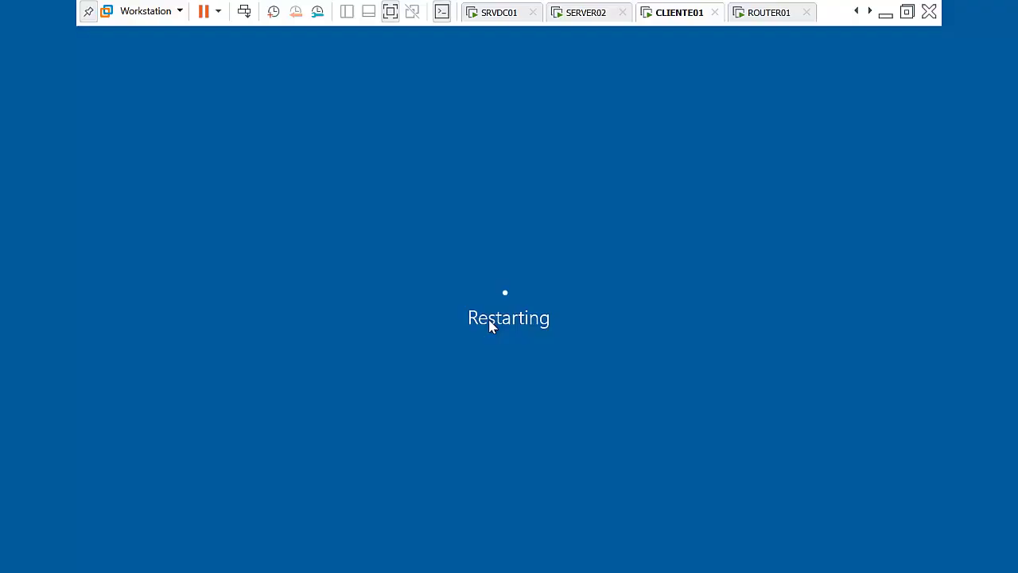
{"action": "left_click", "coordinate": [907, 12]}
{"action": "left_click", "coordinate": [472, 67]}
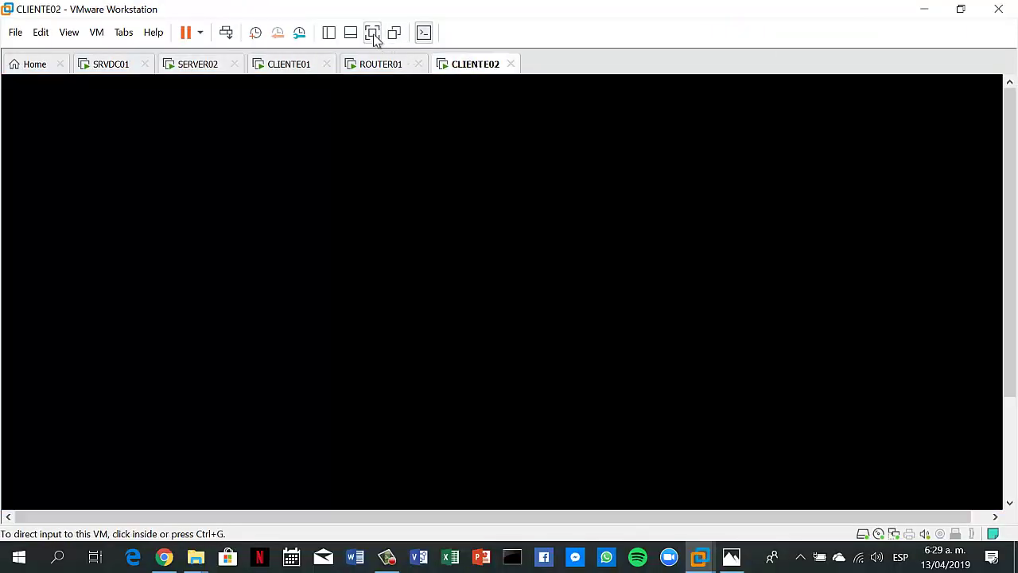
On CLIENTE02 in full screen, run ping datacenter.com in Command Prompt, which cannot find the host.
{"action": "left_click", "coordinate": [372, 33]}
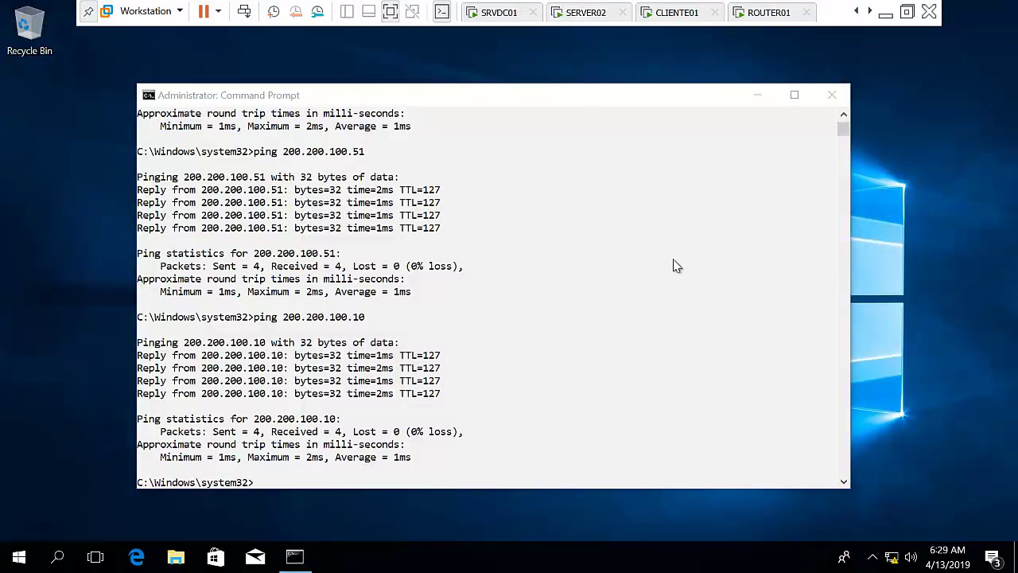
{"action": "left_click", "coordinate": [673, 265]}
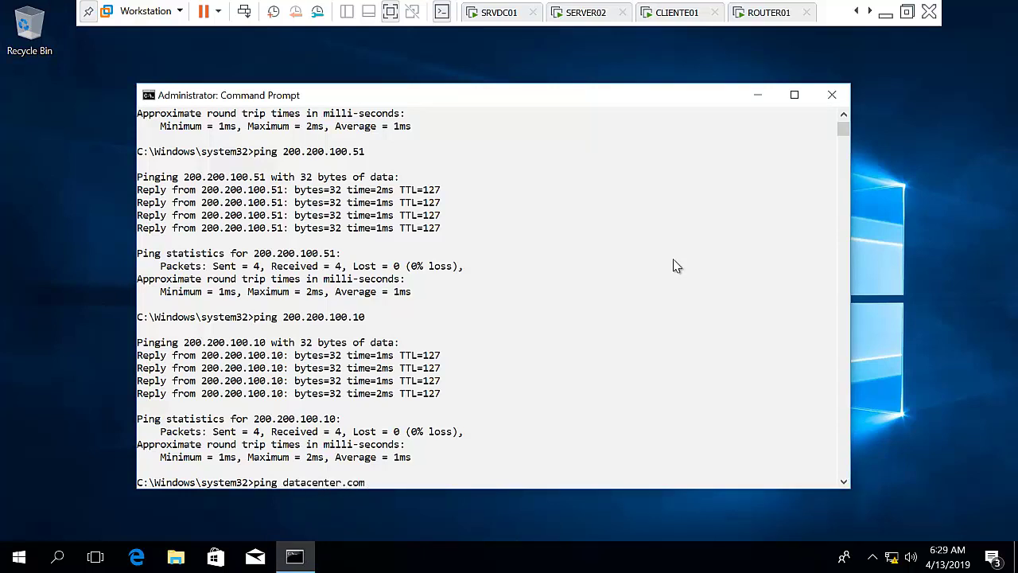
{"action": "key", "text": "Return"}
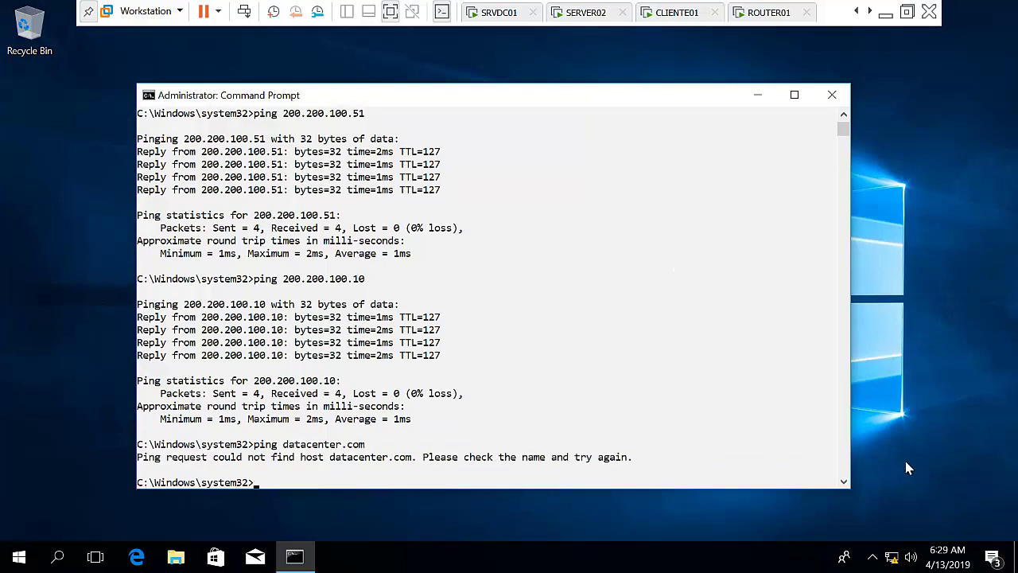
Set CLIENTE02's Ethernet0 preferred IPv4 DNS server to 200.200.100.50.
{"action": "right_click", "coordinate": [17, 555]}
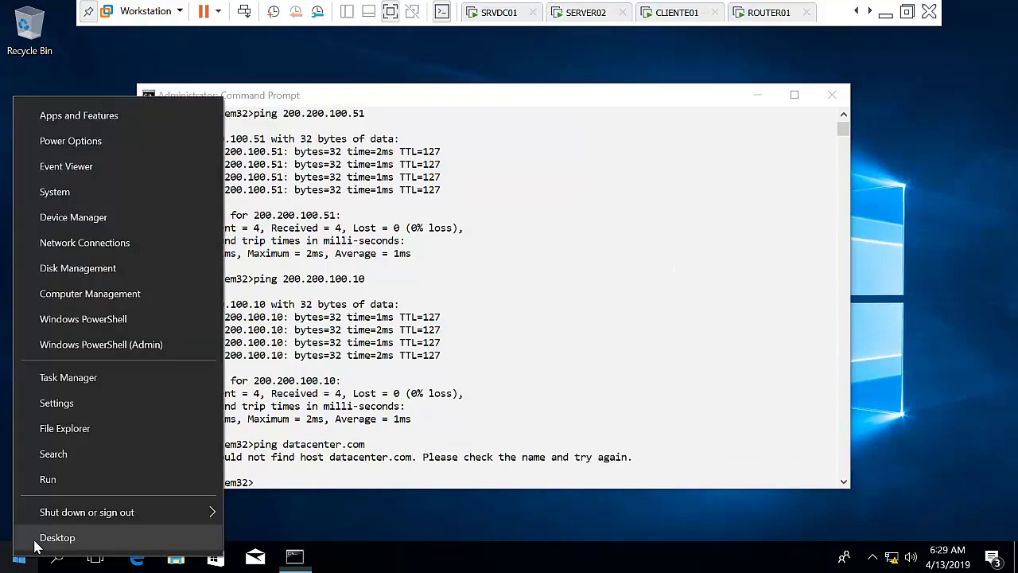
{"action": "left_click", "coordinate": [109, 243]}
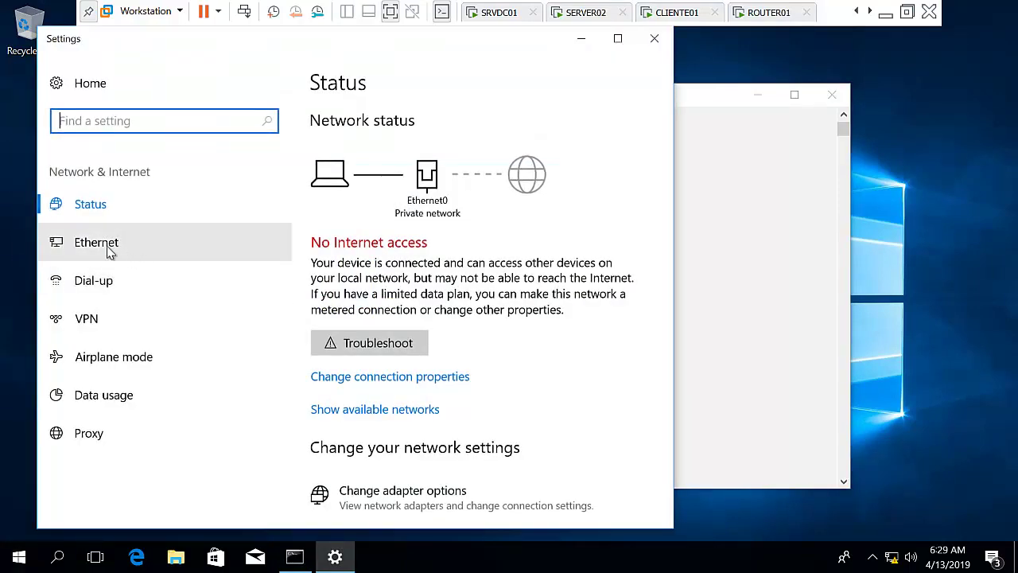
{"action": "left_click", "coordinate": [109, 248]}
{"action": "left_click", "coordinate": [369, 256]}
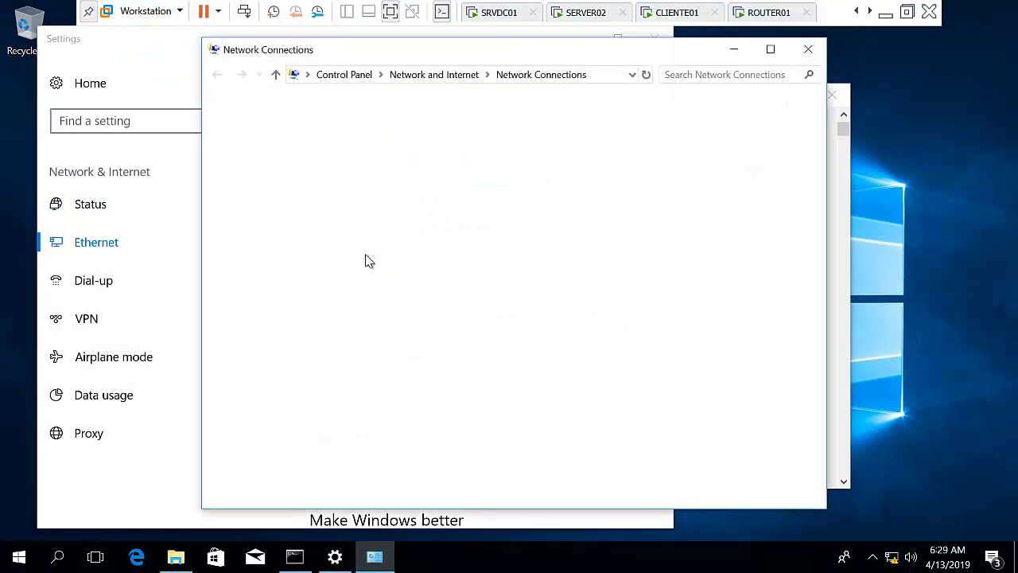
{"action": "right_click", "coordinate": [503, 156]}
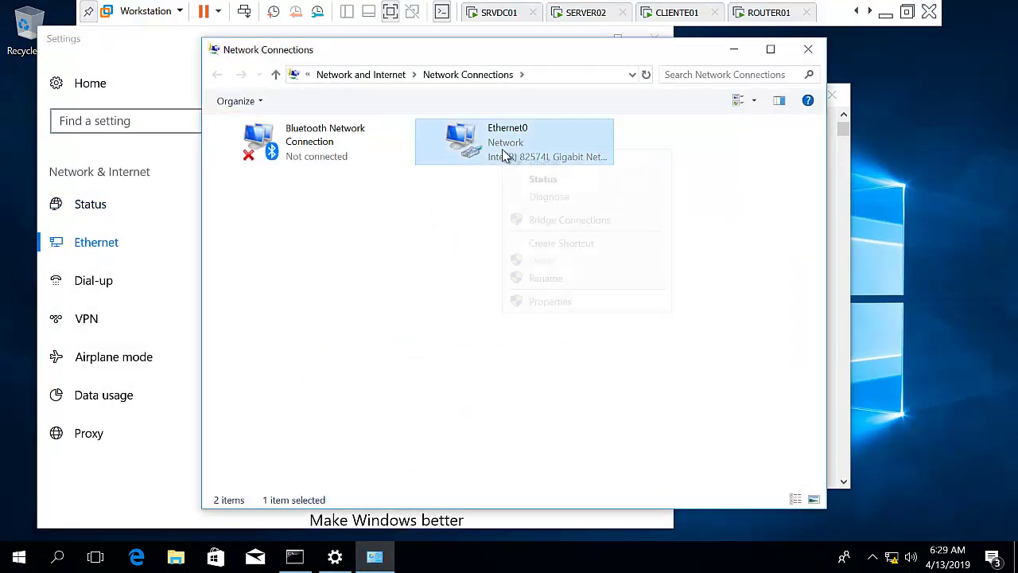
{"action": "left_click", "coordinate": [570, 304]}
{"action": "double_click", "coordinate": [402, 284]}
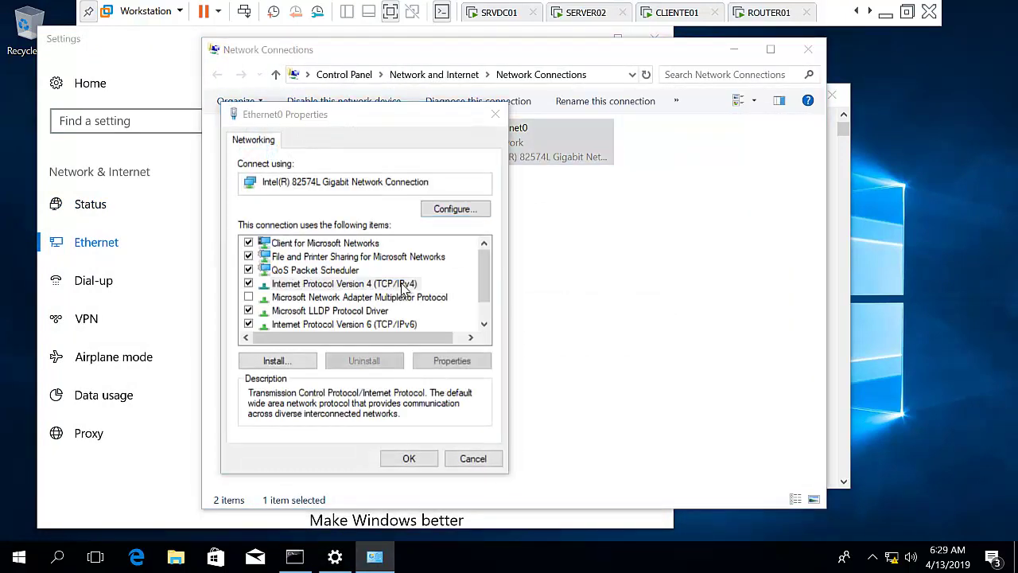
{"action": "left_click", "coordinate": [432, 415]}
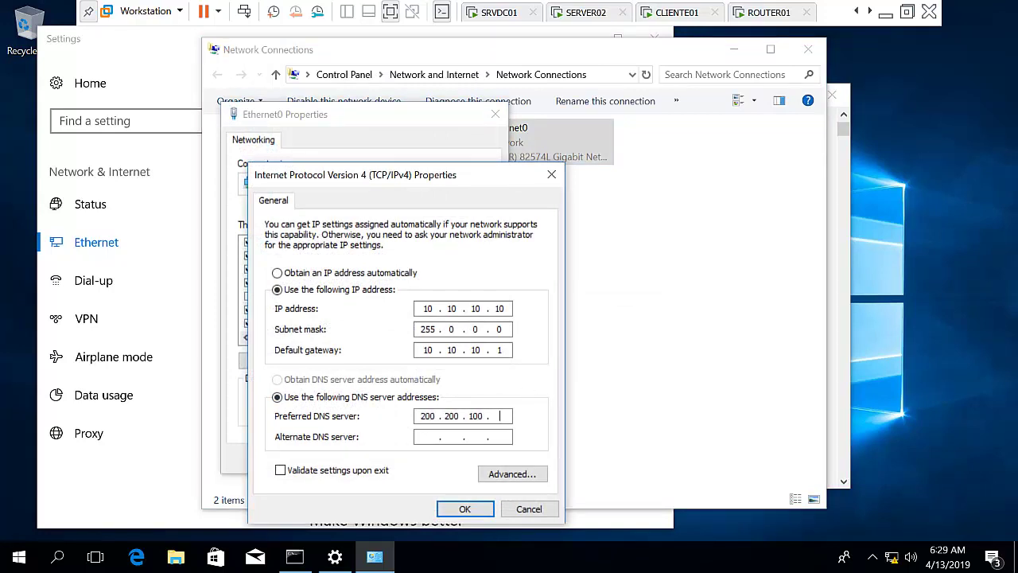
{"action": "left_click", "coordinate": [466, 509]}
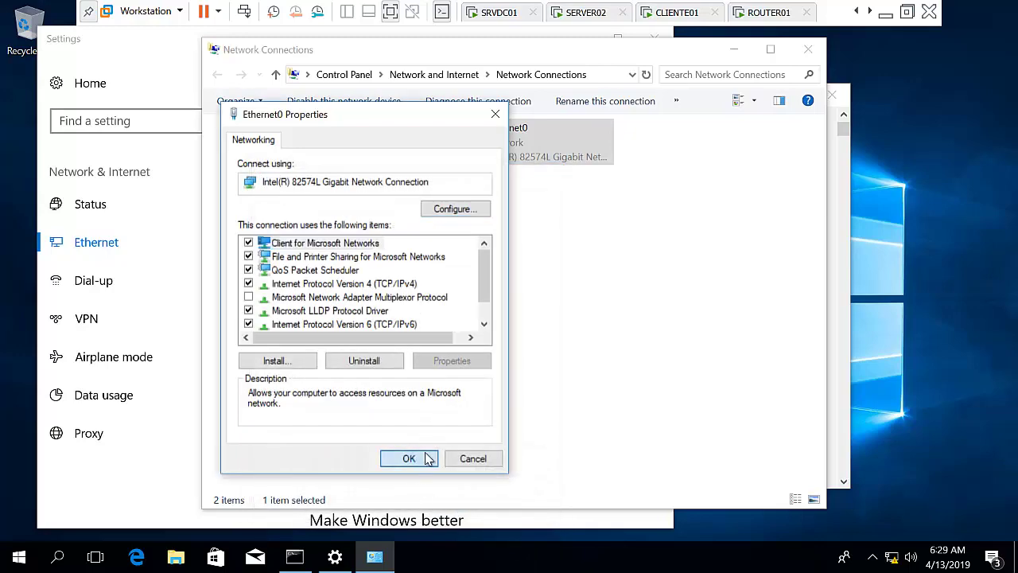
{"action": "left_click", "coordinate": [409, 458]}
{"action": "left_click", "coordinate": [808, 49]}
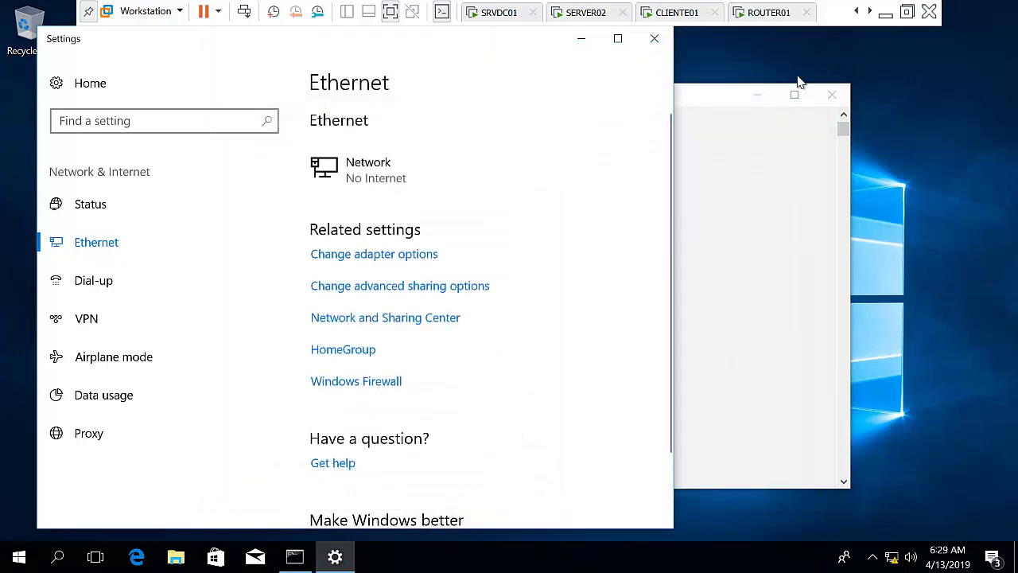
Rerun ping datacenter.com to confirm replies with 0% loss, then close Settings.
{"action": "left_click", "coordinate": [768, 172]}
{"action": "key", "text": "Up"}
{"action": "key", "text": "Return"}
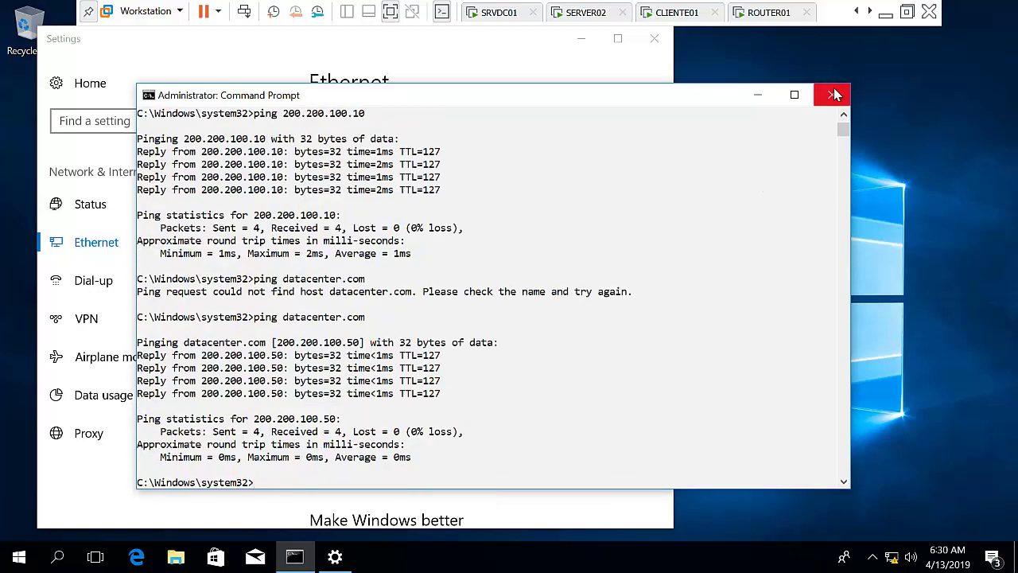
{"action": "left_click", "coordinate": [757, 95]}
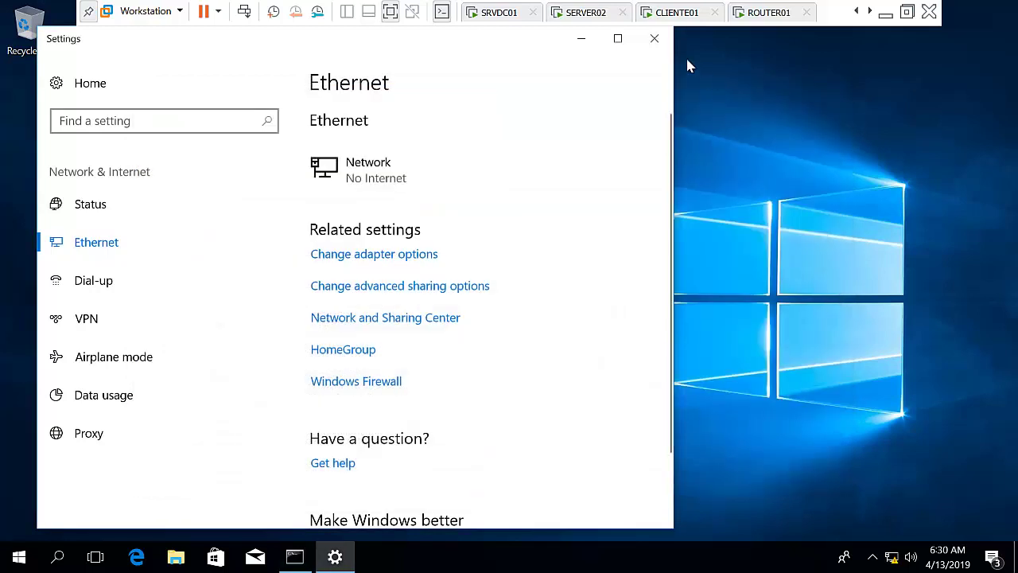
{"action": "left_click", "coordinate": [653, 38]}
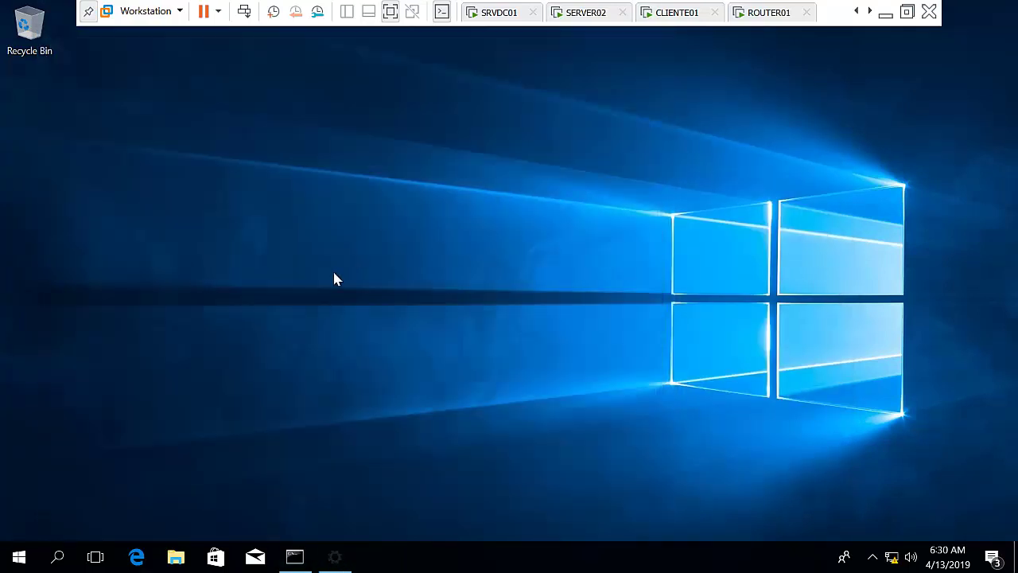
On CLIENTE02, go to Settings > Accounts > Access work or school, connect, and choose joining a local Active Directory domain.
{"action": "right_click", "coordinate": [24, 559]}
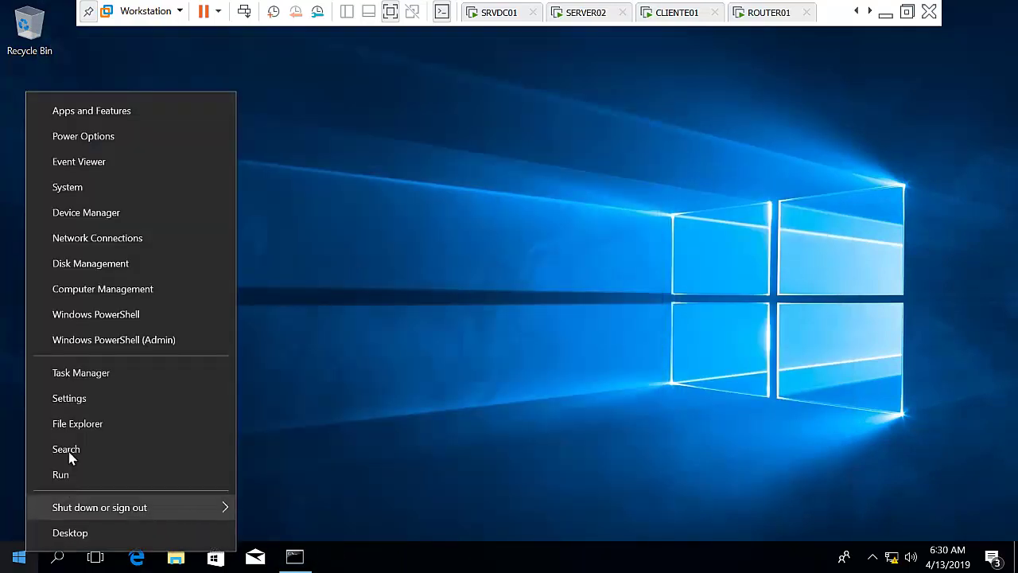
{"action": "left_click", "coordinate": [76, 400]}
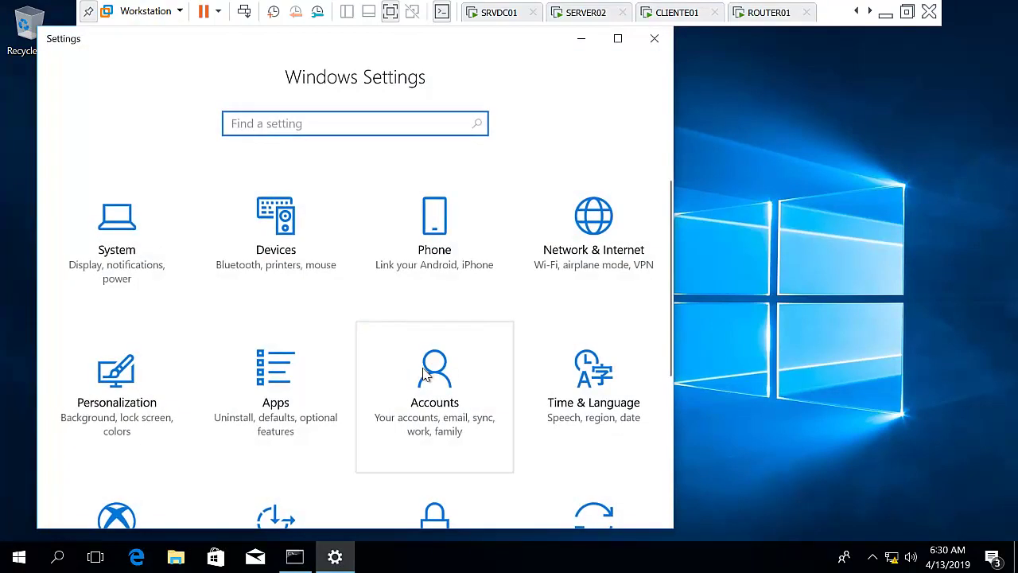
{"action": "left_click", "coordinate": [424, 373]}
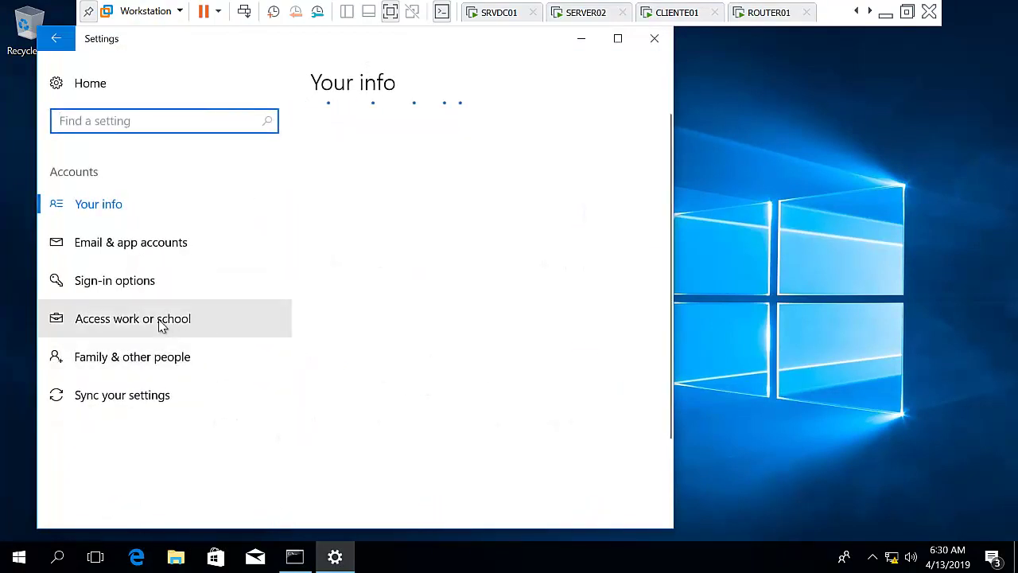
{"action": "left_click", "coordinate": [161, 326]}
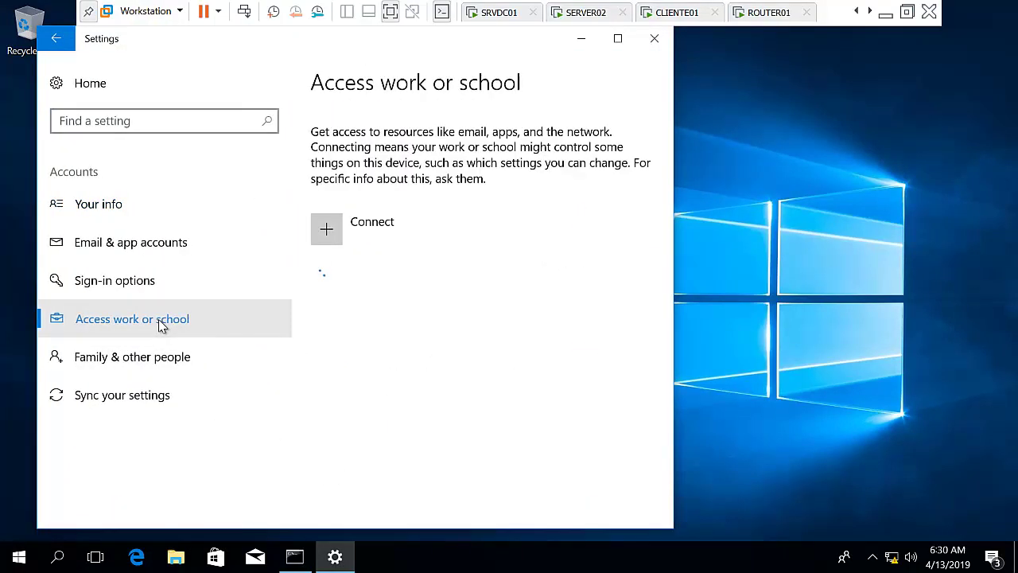
{"action": "left_click", "coordinate": [393, 238]}
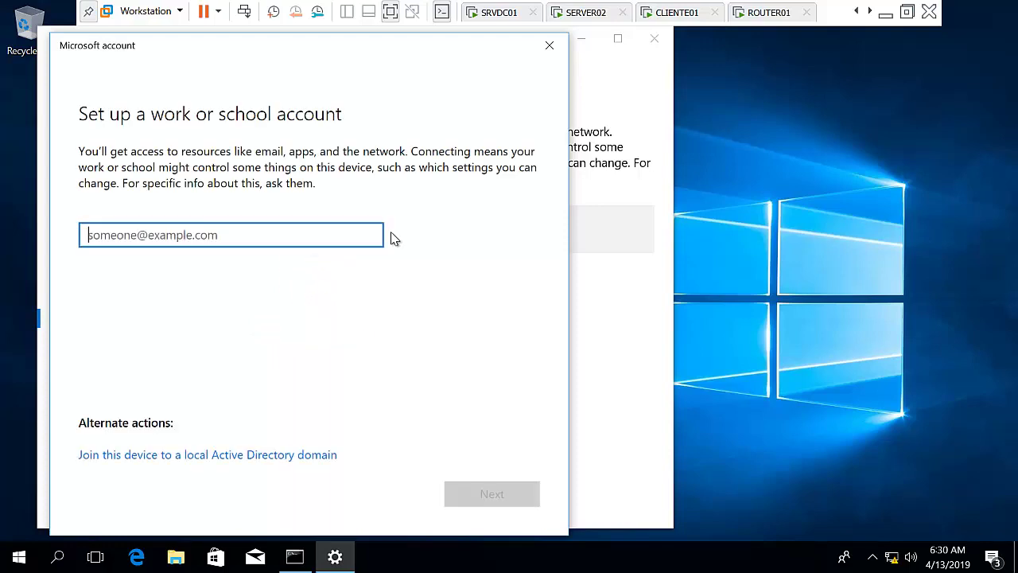
{"action": "left_click", "coordinate": [282, 457]}
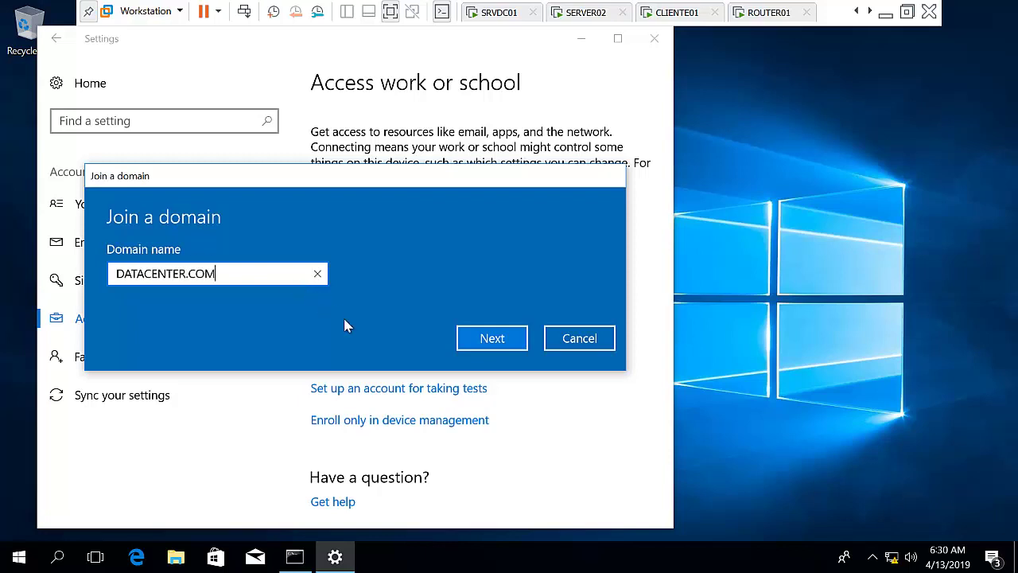
Submit DATACENTER.COM, enter the domain admin credentials, set account type Administrator, and restart now.
{"action": "left_click", "coordinate": [463, 338]}
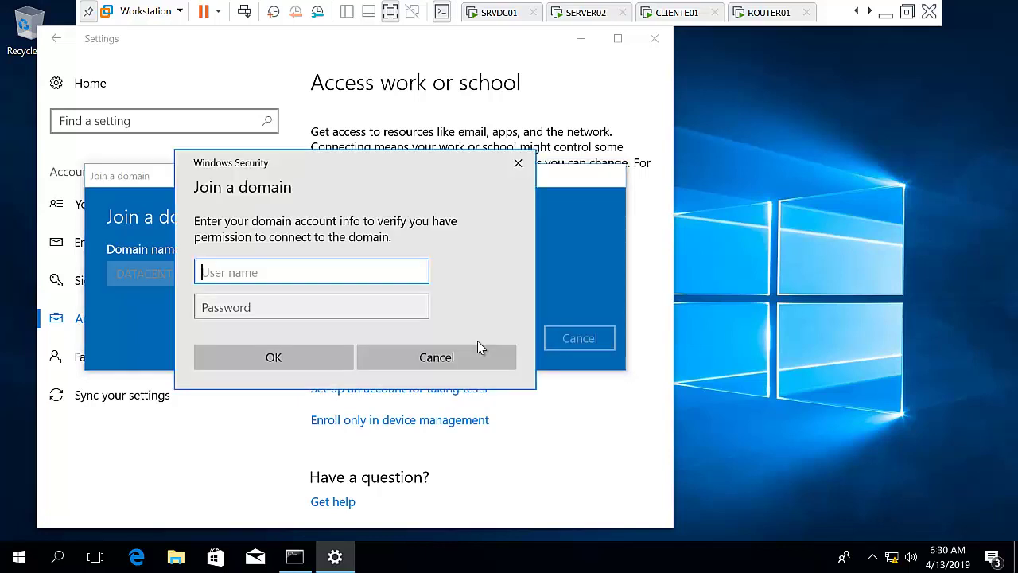
{"action": "type", "text": "administrator"}
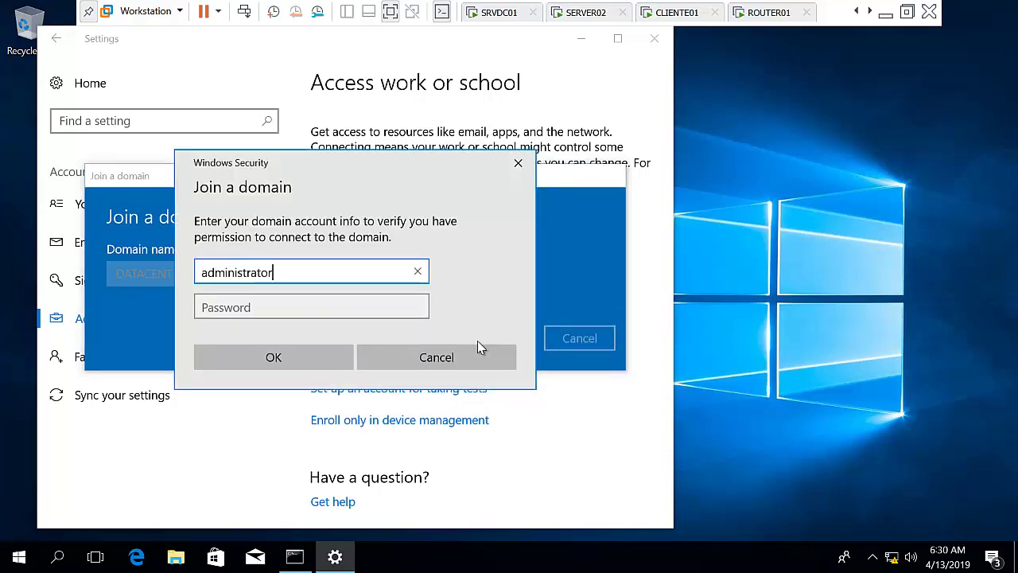
{"action": "key", "text": "Tab"}
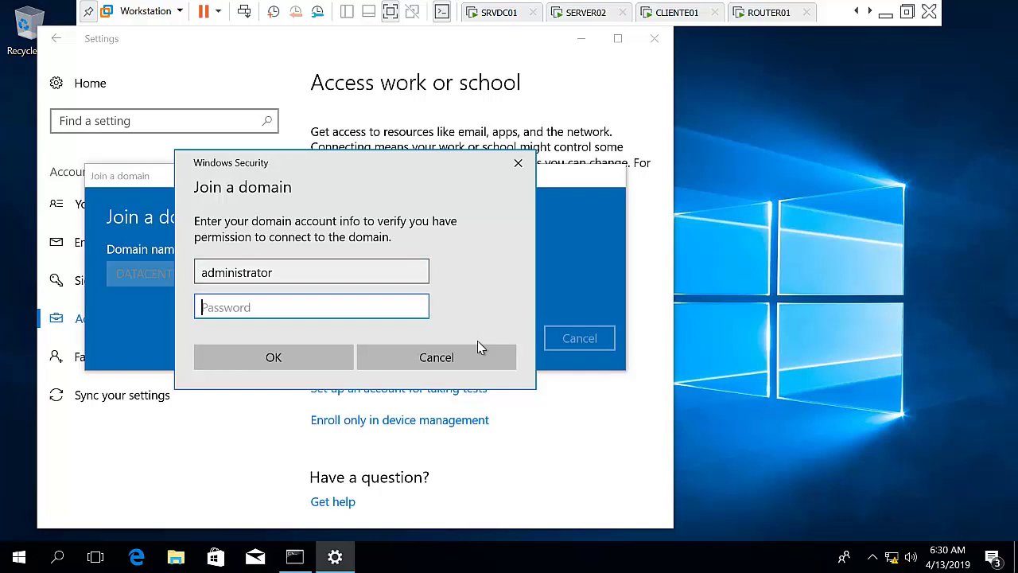
{"action": "type", "text": "Pa55w.r"}
{"action": "key", "text": "Return"}
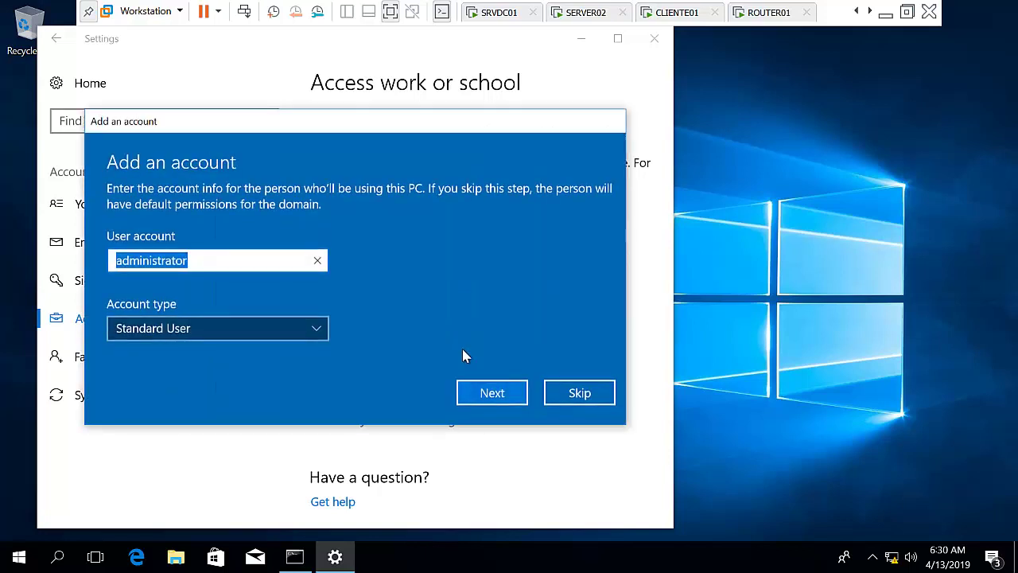
{"action": "left_click", "coordinate": [317, 333]}
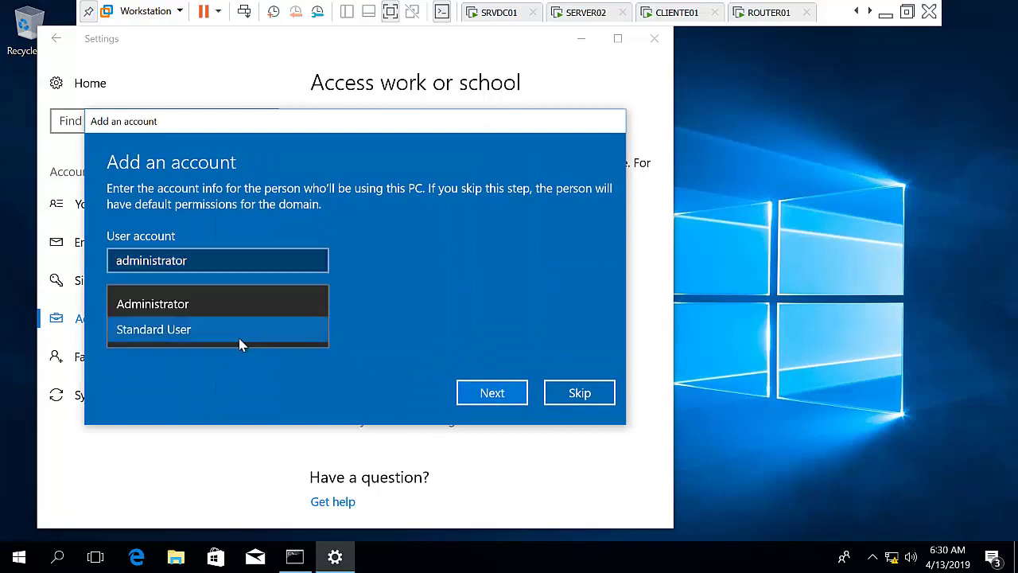
{"action": "left_click", "coordinate": [195, 310]}
{"action": "left_click", "coordinate": [506, 402]}
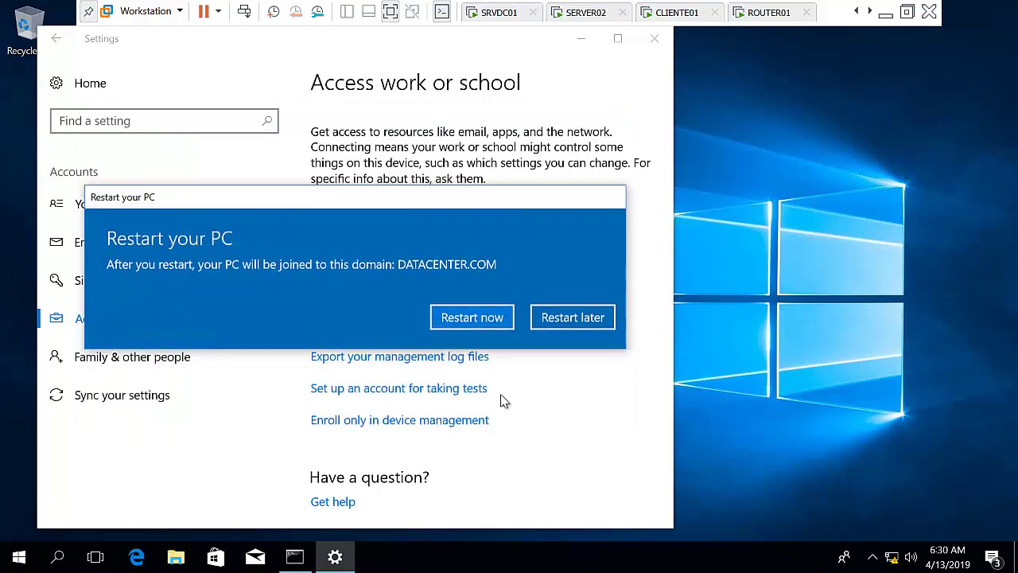
{"action": "left_click", "coordinate": [479, 318]}
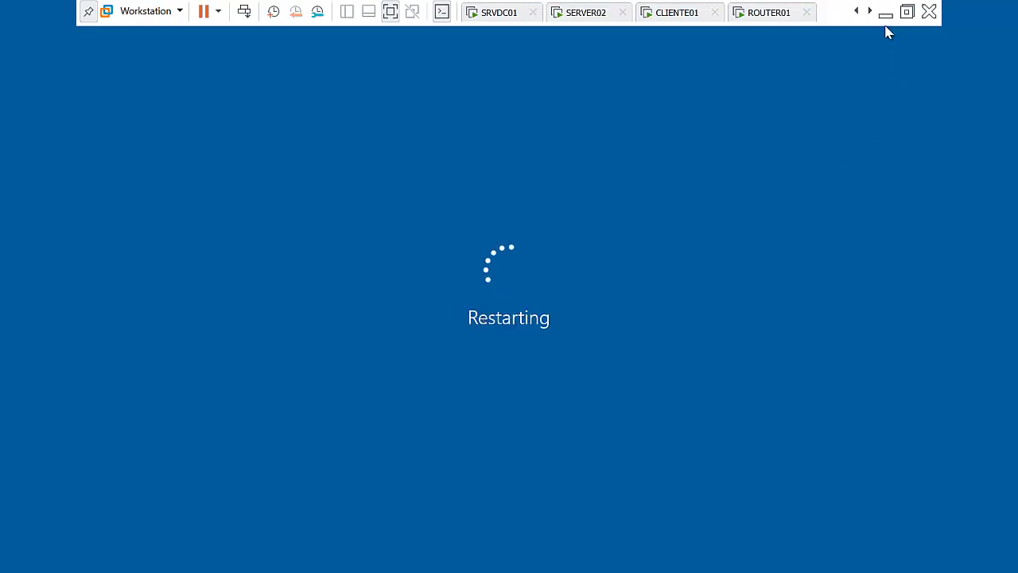
Minimize the restarting VM and bring SRVDC01 forward from the VMware taskbar previews.
{"action": "left_click", "coordinate": [886, 13]}
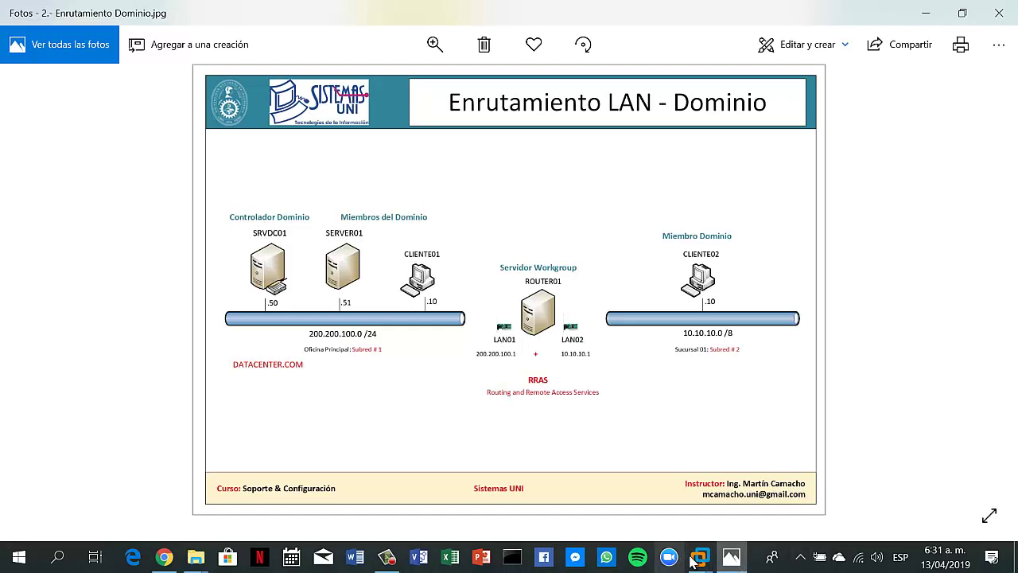
{"action": "mouse_move", "coordinate": [700, 561]}
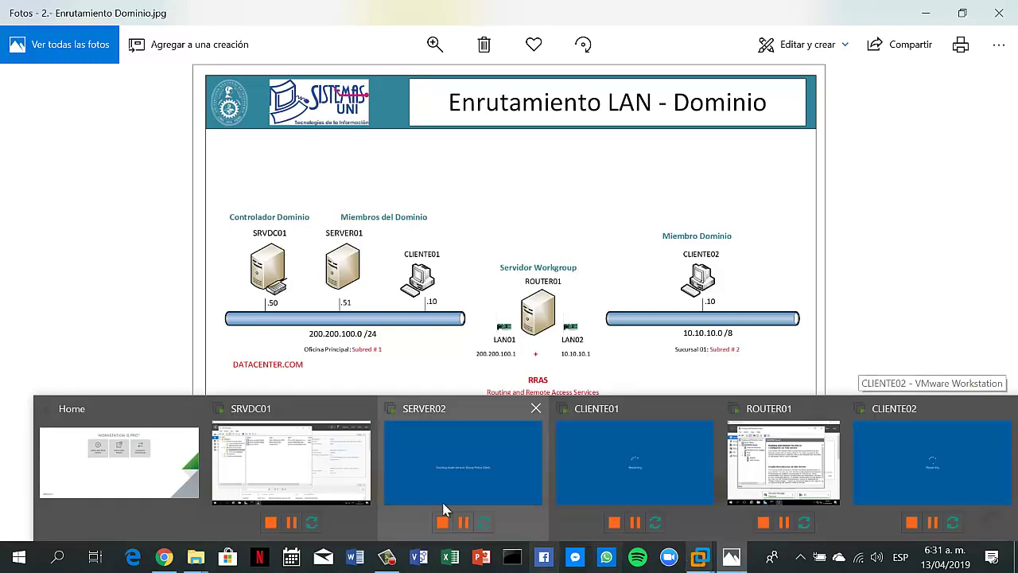
{"action": "left_click", "coordinate": [326, 451]}
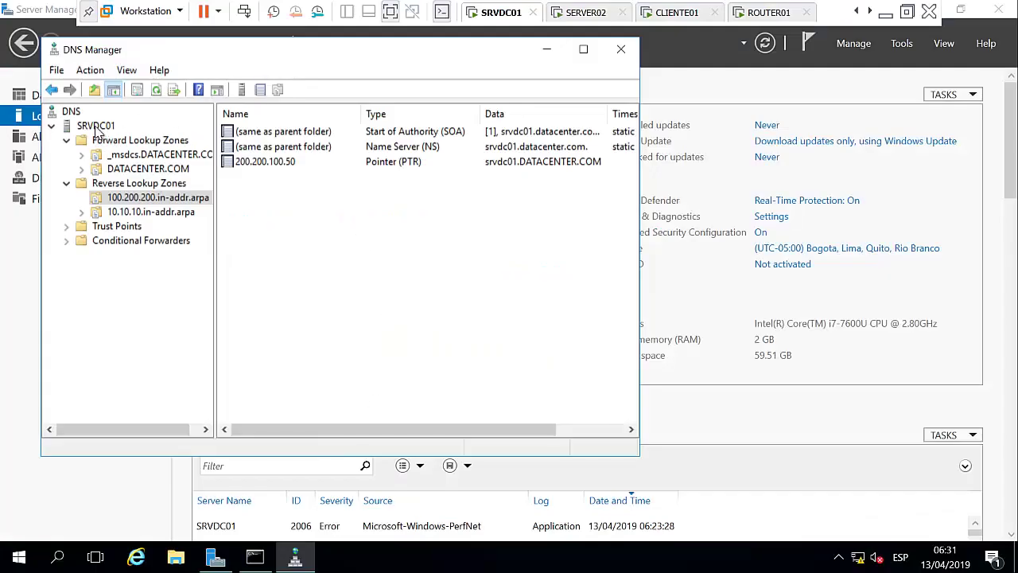
Refresh SRVDC01 and check the SERVER02 and CLIENTE01 host records in the DATACENTER.COM zone.
{"action": "left_click", "coordinate": [96, 128]}
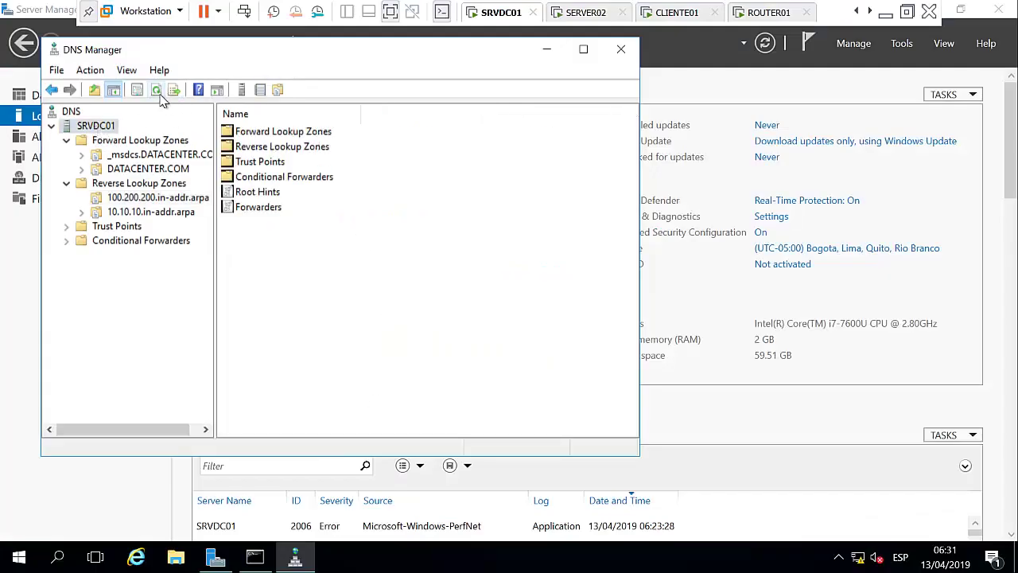
{"action": "left_click", "coordinate": [158, 92]}
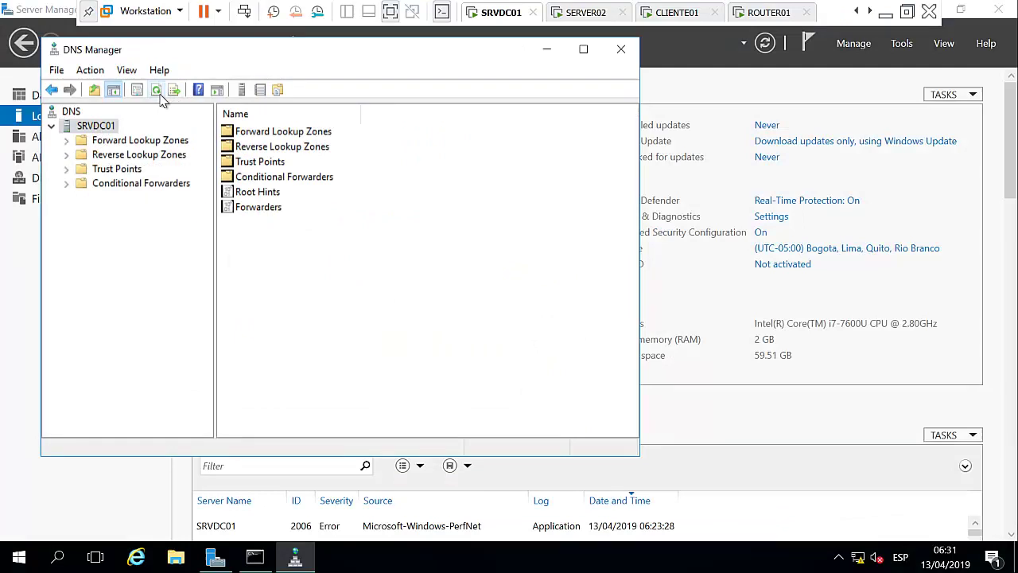
{"action": "left_click", "coordinate": [67, 144]}
{"action": "left_click", "coordinate": [152, 170]}
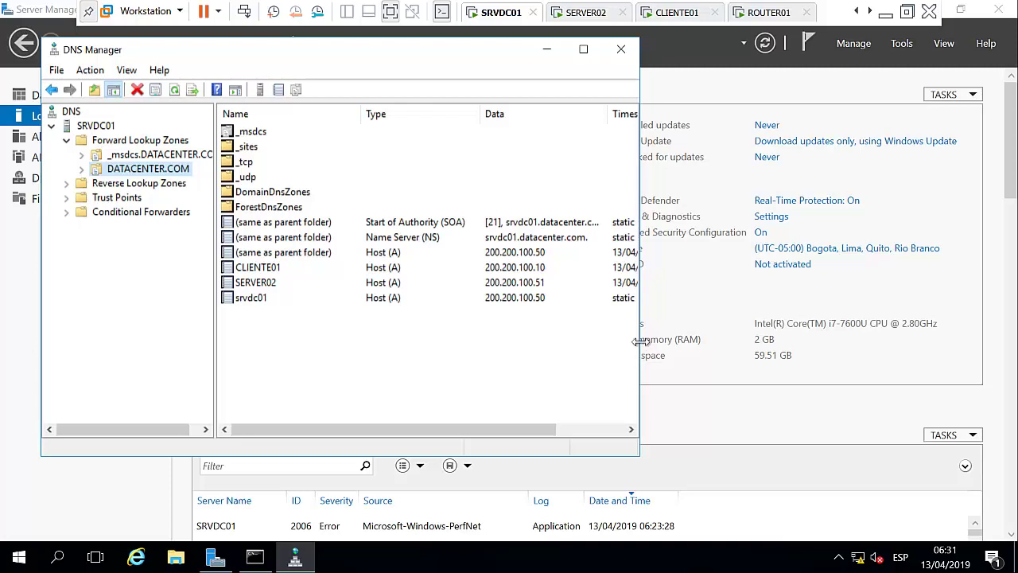
{"action": "left_click_drag", "start_coordinate": [641, 341], "coordinate": [677, 342]}
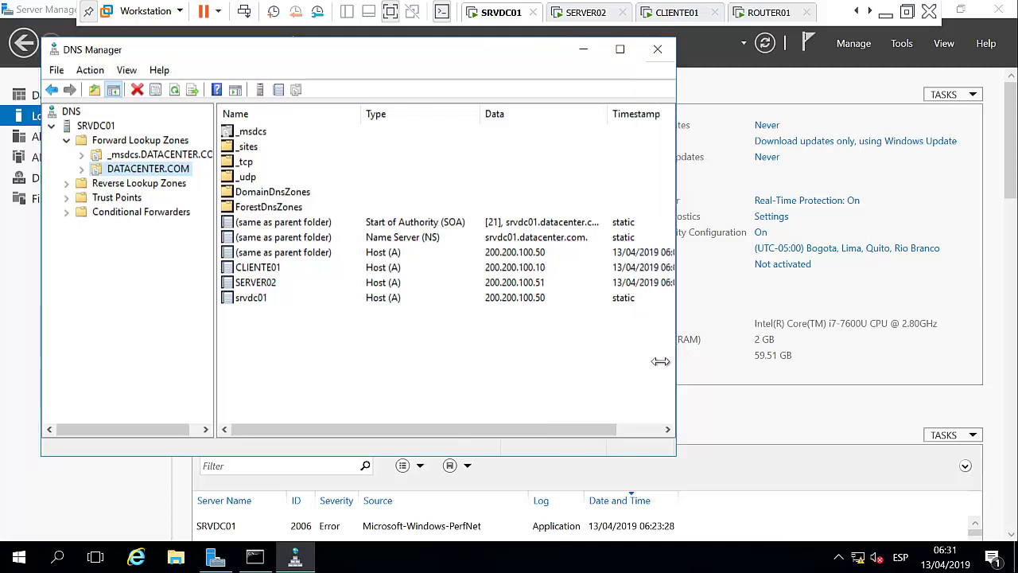
{"action": "left_click", "coordinate": [263, 284]}
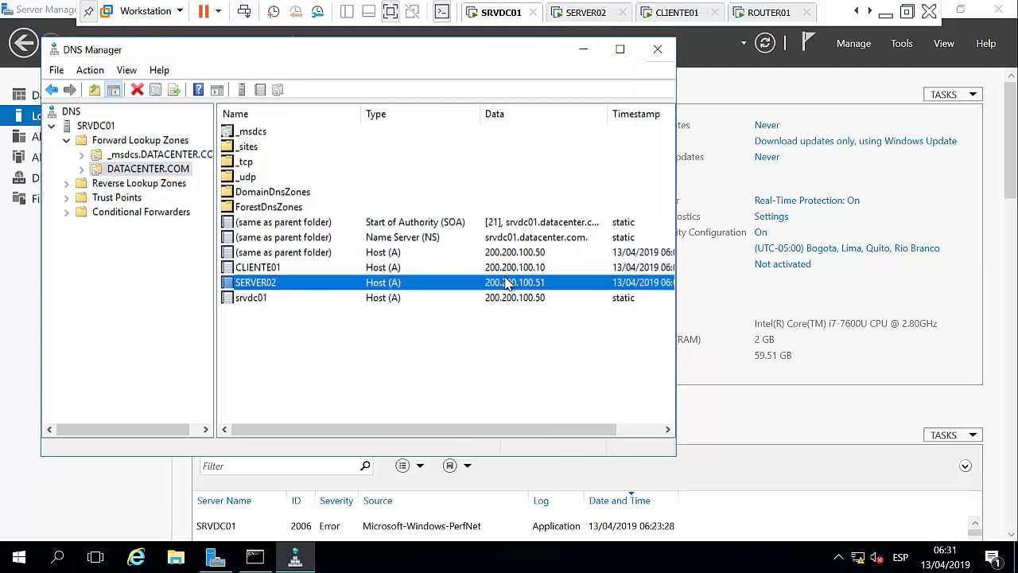
{"action": "left_click", "coordinate": [292, 271]}
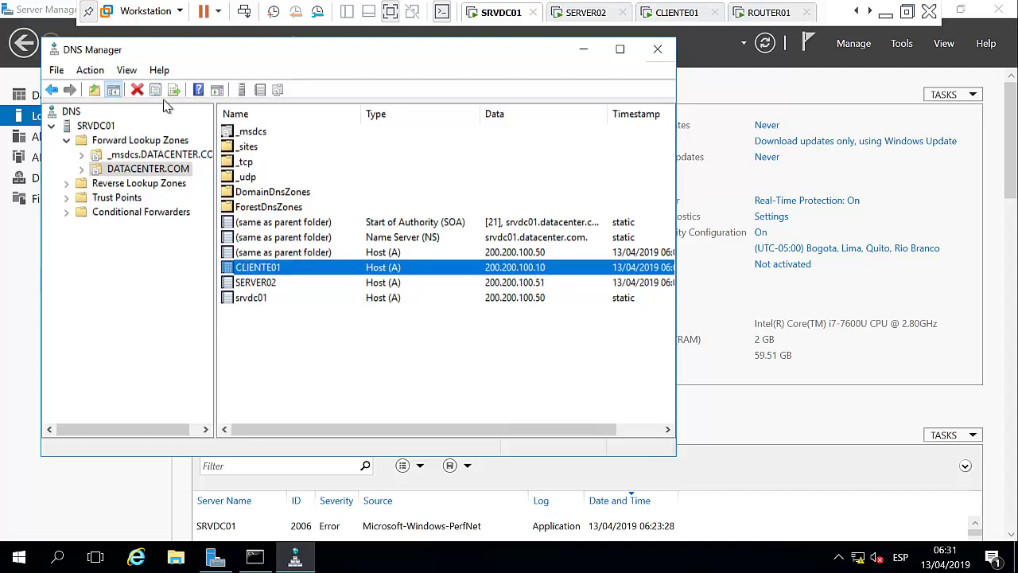
{"action": "left_click", "coordinate": [89, 126]}
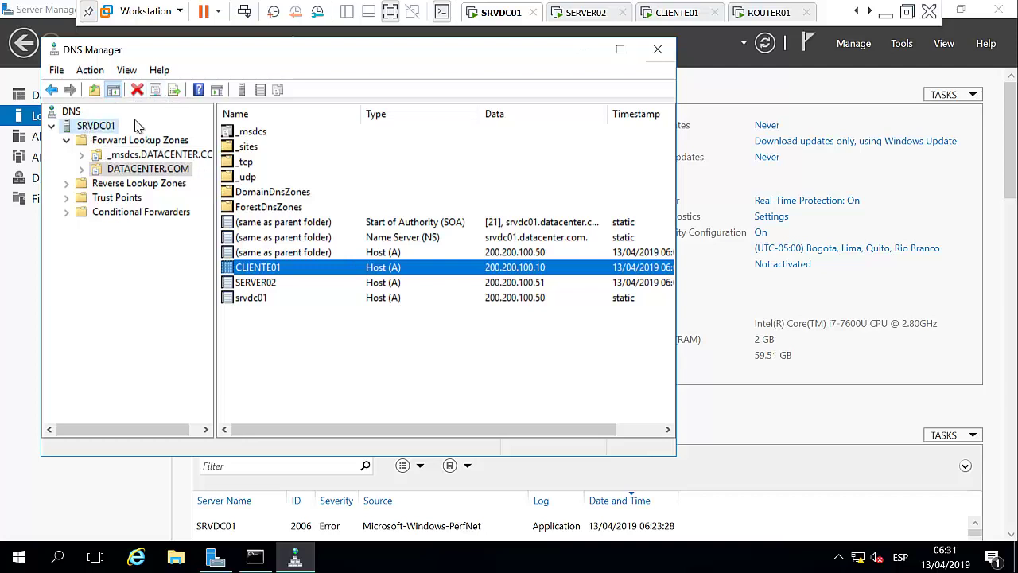
{"action": "left_click", "coordinate": [156, 90]}
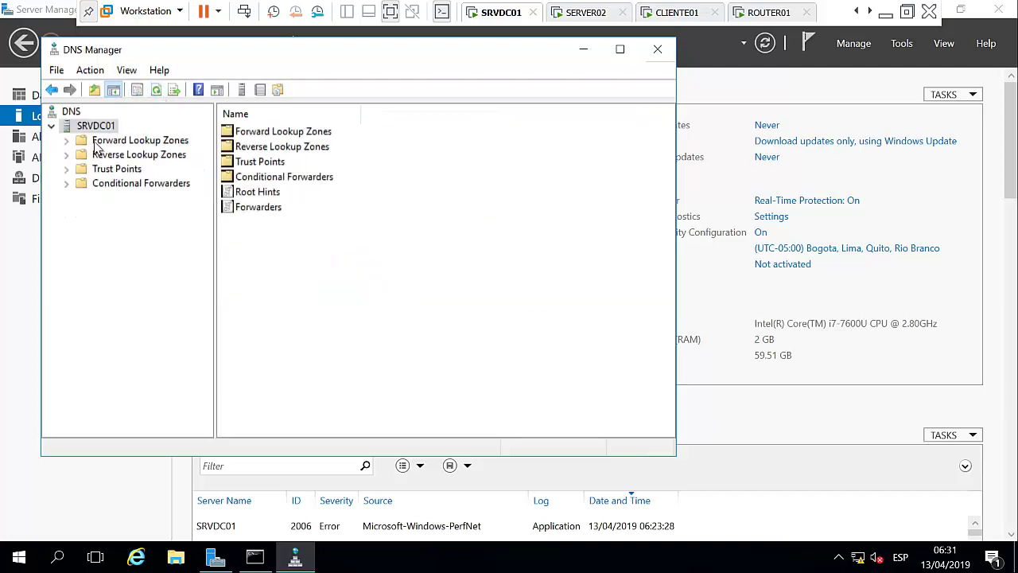
{"action": "double_click", "coordinate": [72, 141]}
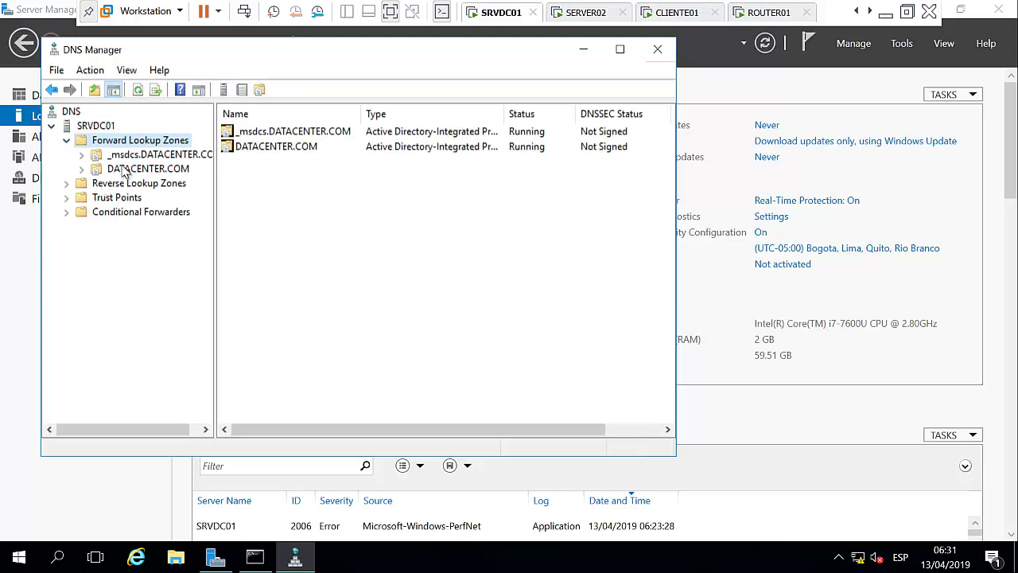
{"action": "left_click", "coordinate": [123, 170]}
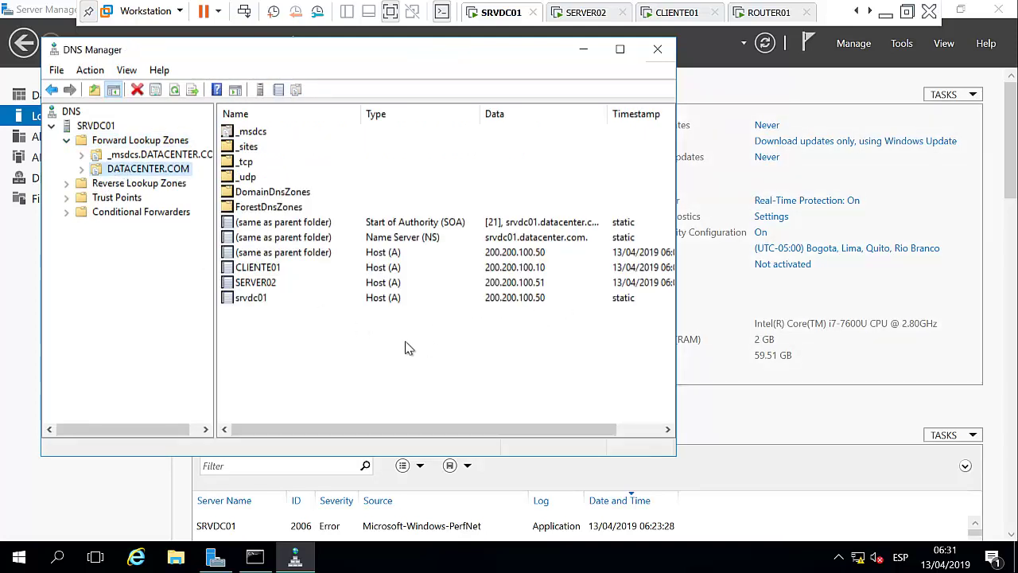
Check the CLIENTE02, SERVER02 and CLIENTE01 PTR records in both reverse lookup zones, then minimize the VM.
{"action": "double_click", "coordinate": [134, 183]}
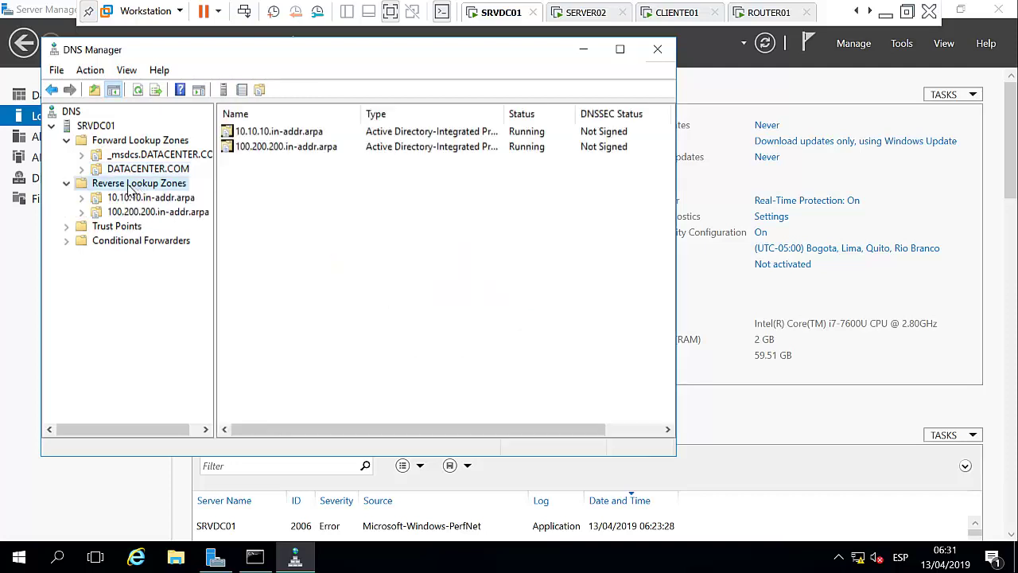
{"action": "left_click", "coordinate": [134, 198]}
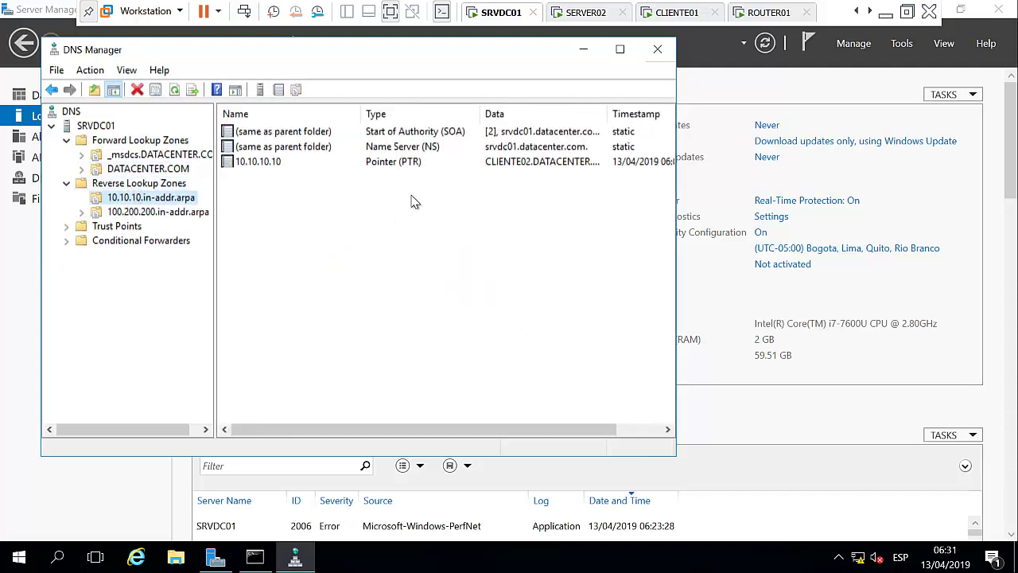
{"action": "left_click", "coordinate": [290, 165]}
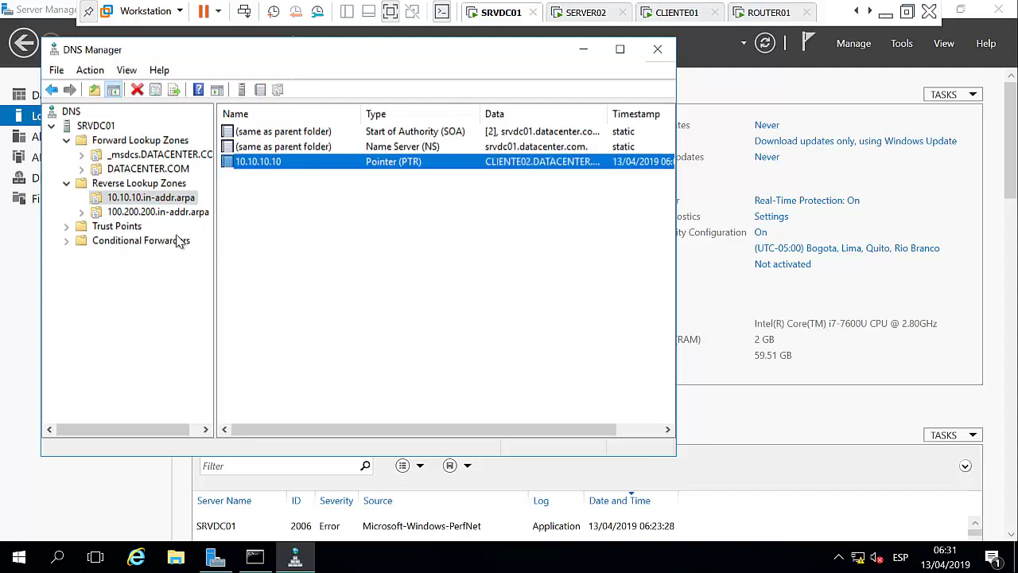
{"action": "left_click", "coordinate": [157, 213]}
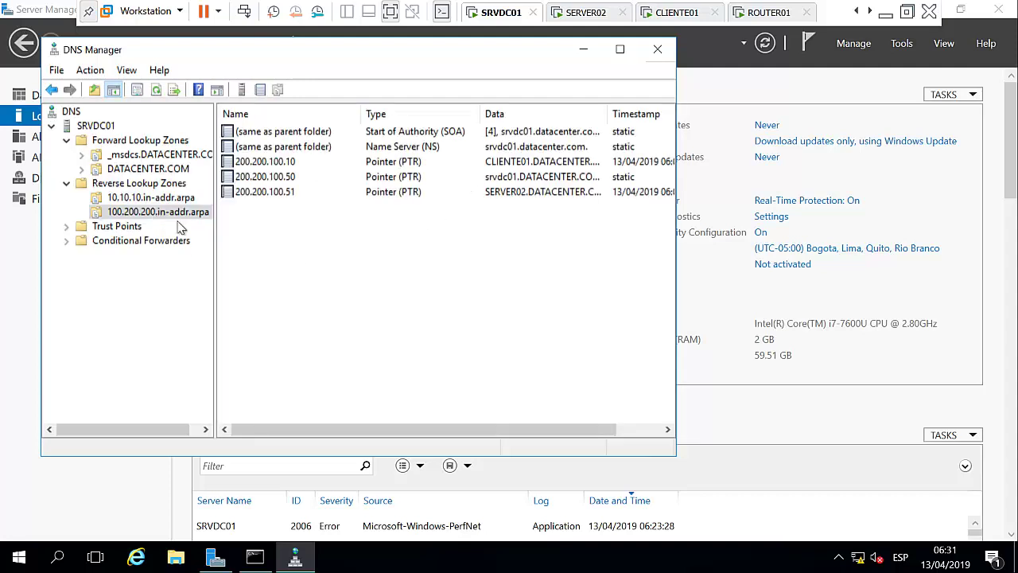
{"action": "left_click", "coordinate": [293, 194]}
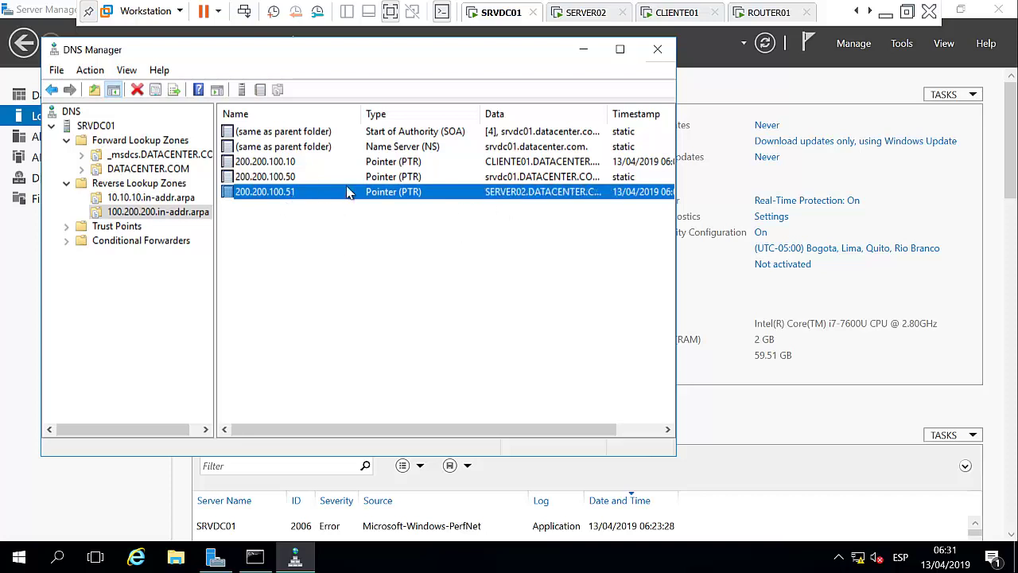
{"action": "left_click", "coordinate": [520, 163]}
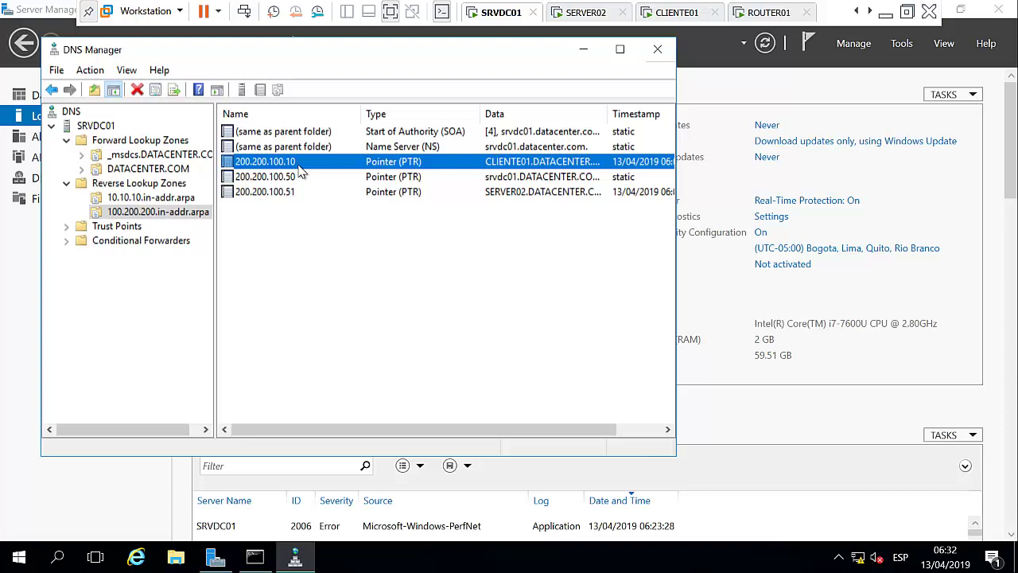
{"action": "left_click", "coordinate": [885, 13]}
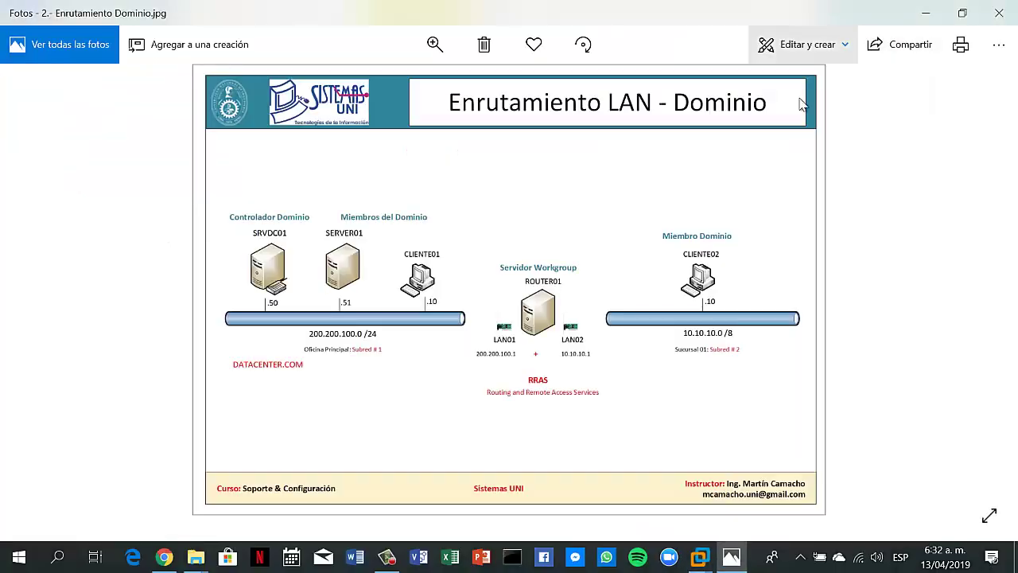